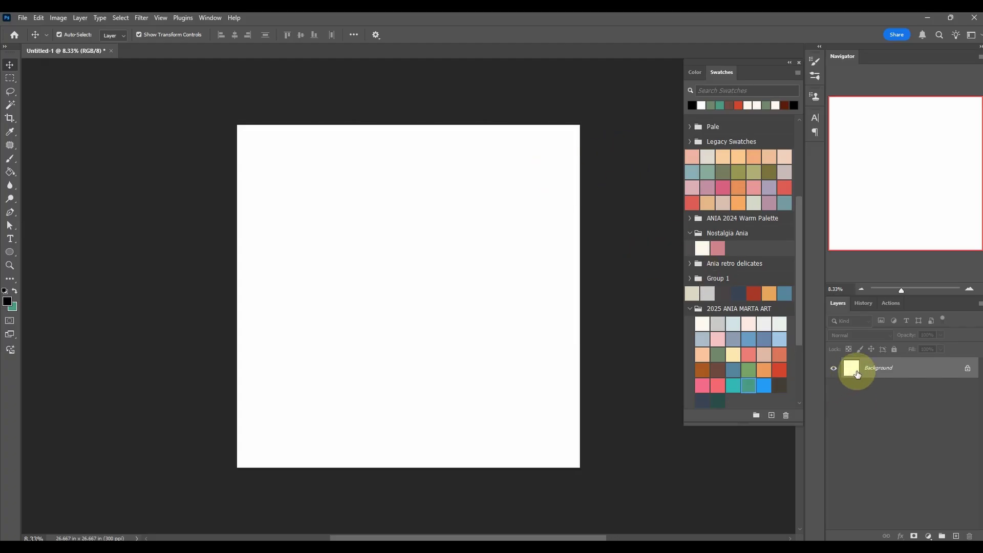
Check the document's pixel dimensions and resolution in the Image Size settings, leaving them as they are
click(59, 18)
click(87, 91)
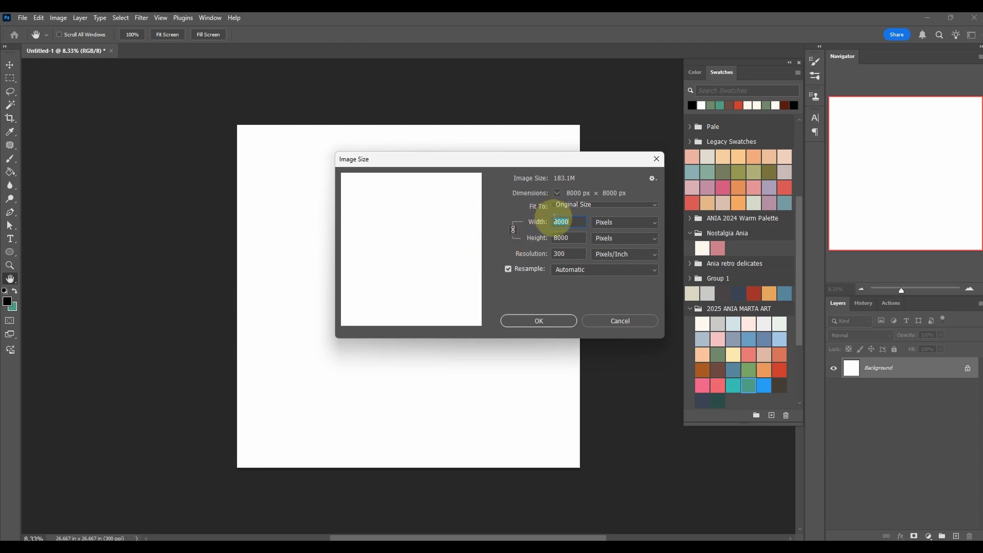
click(533, 324)
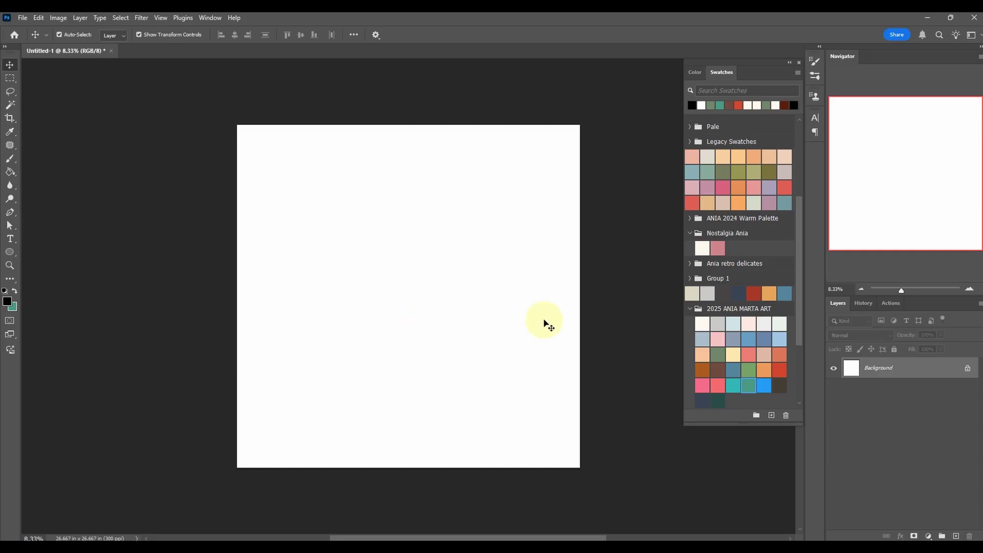
Add a new layer above the background and fill it with the cream swatch from the 2025 swatch group
scroll(801, 269, down, 3)
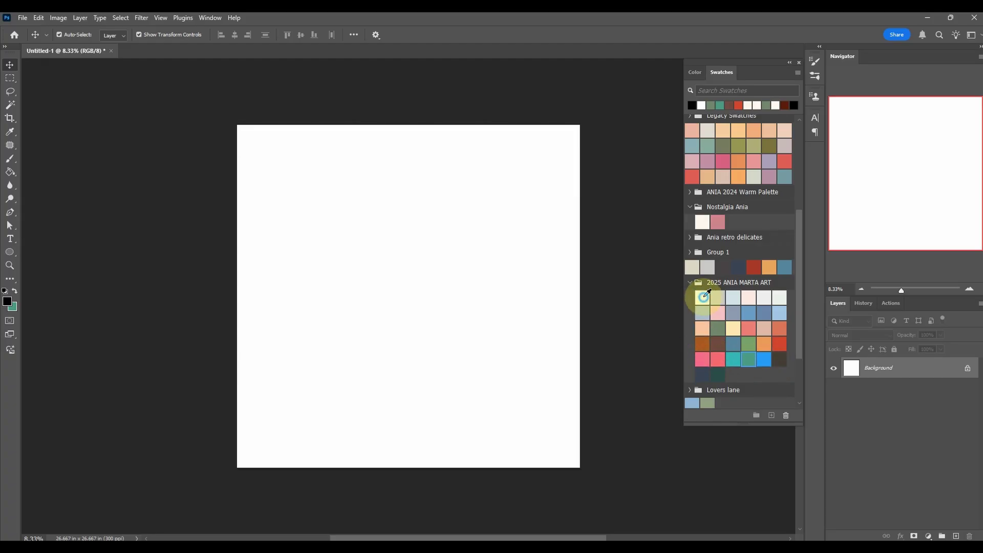
click(705, 295)
click(955, 535)
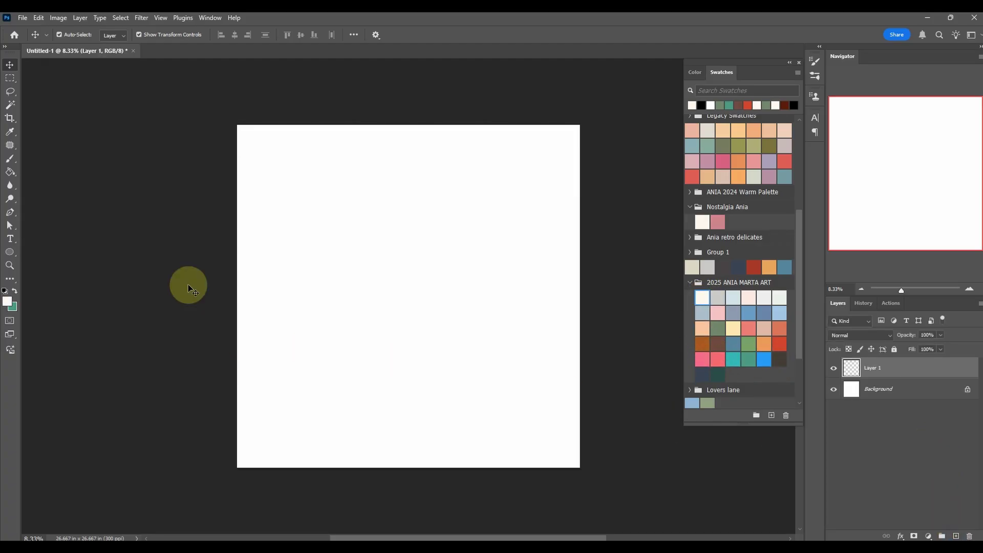
click(10, 171)
click(349, 237)
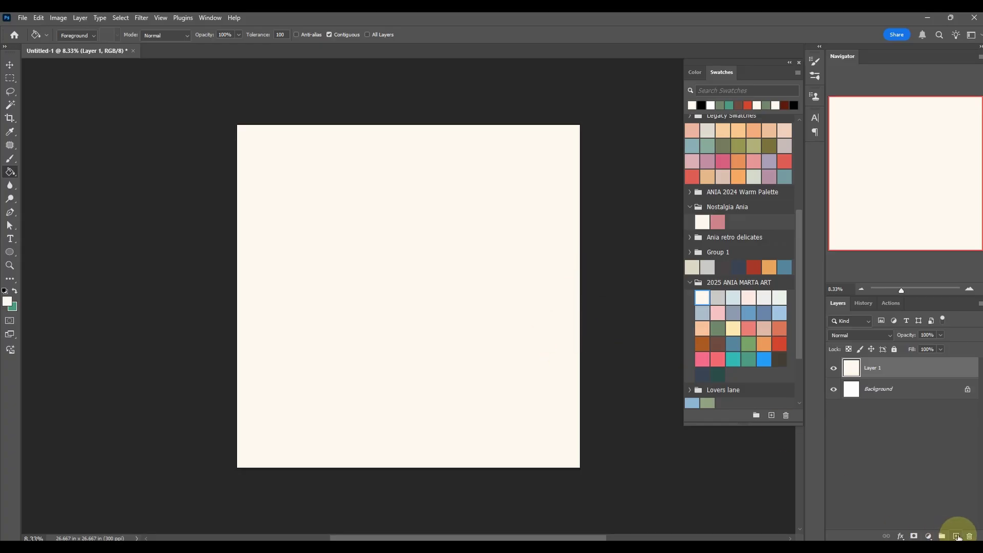
Try pale pink, light blue and light grey swatches from the 2025 group as fills for Layer 1
click(748, 297)
click(448, 261)
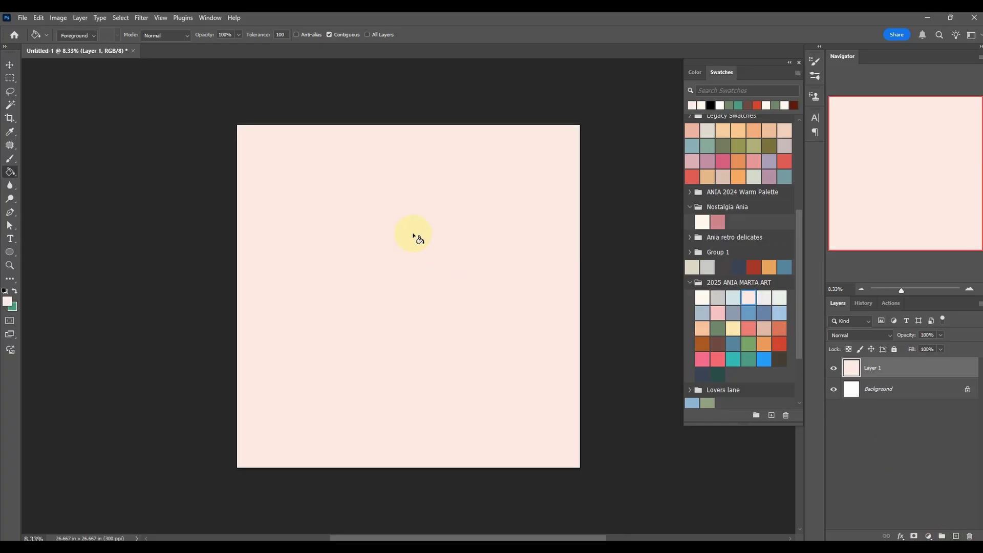
click(733, 298)
click(410, 265)
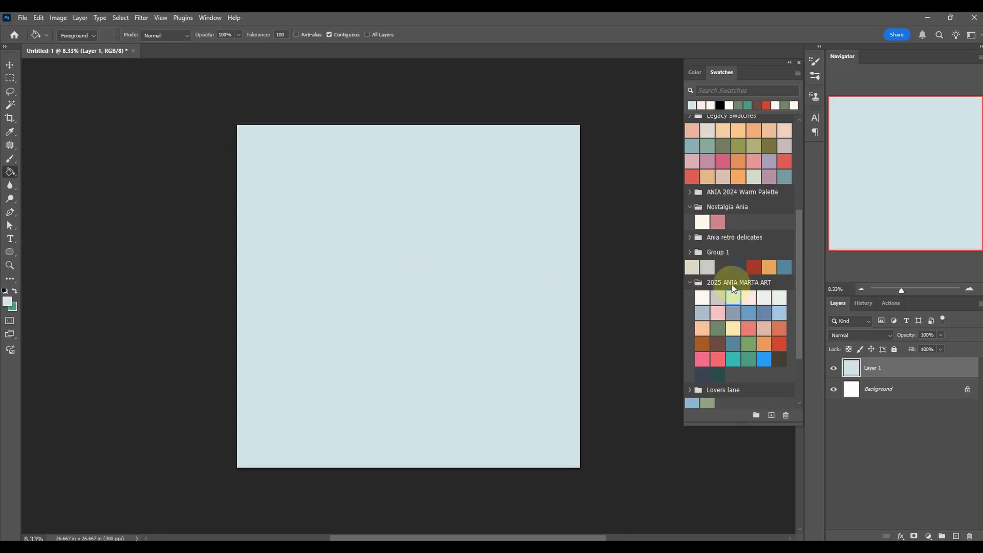
click(717, 297)
click(539, 285)
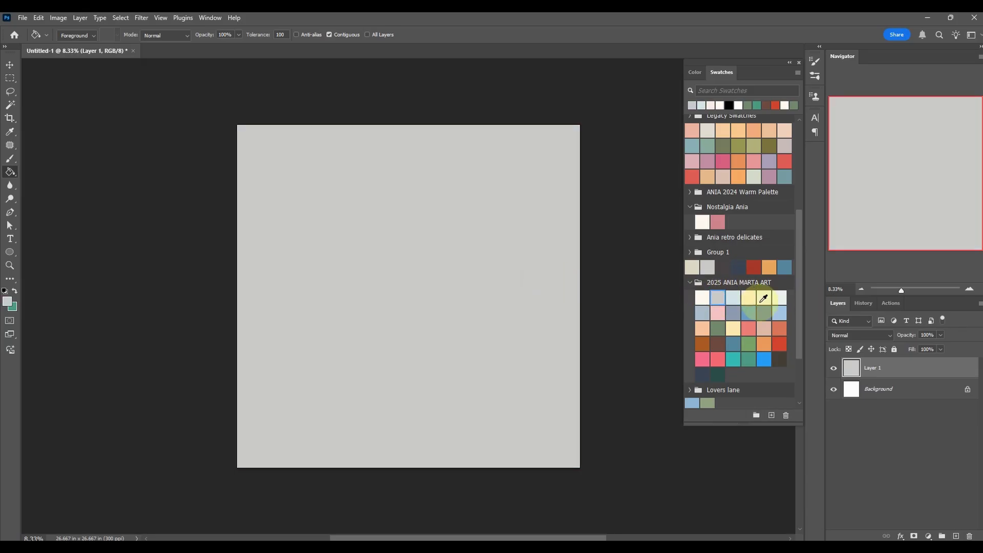
Fill Layer 1 with the cream swatch again and lock the whole layer
click(702, 297)
click(441, 259)
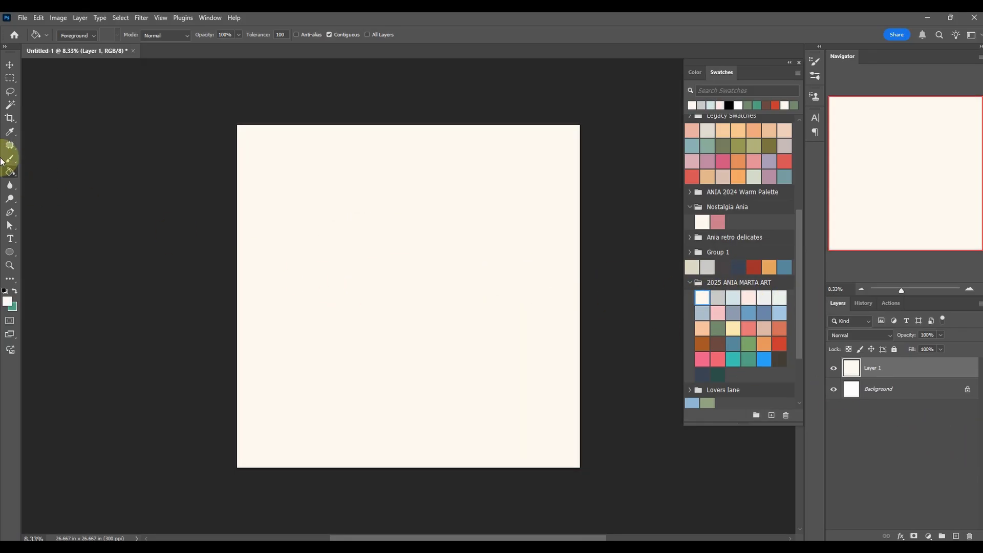
click(9, 158)
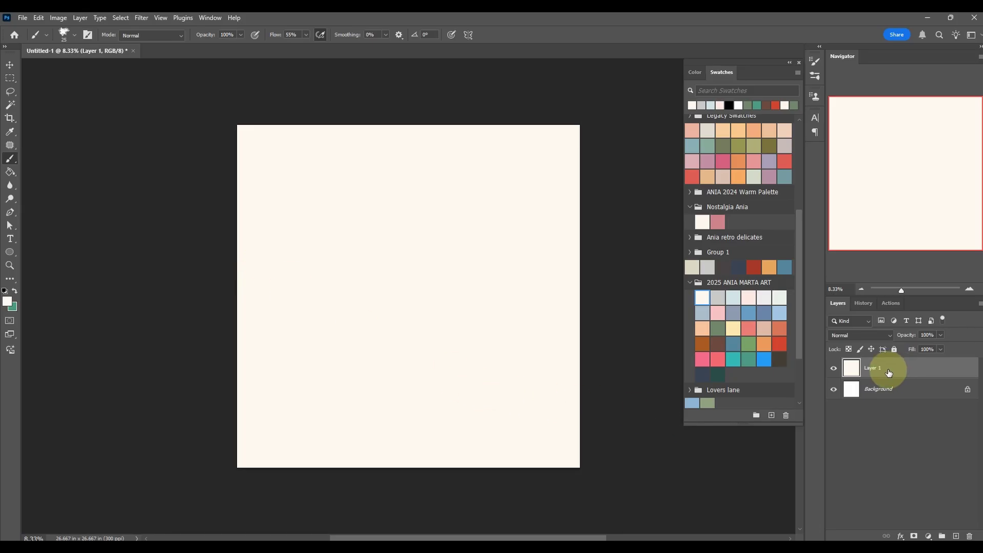
click(894, 349)
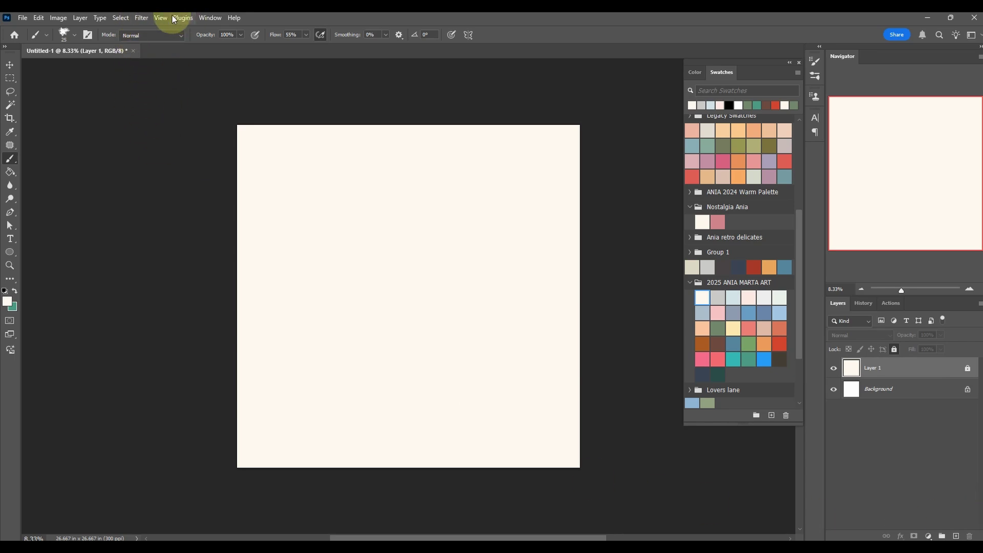
Turn on Pattern Preview so the square canvas repeats as a tile in all directions
click(157, 19)
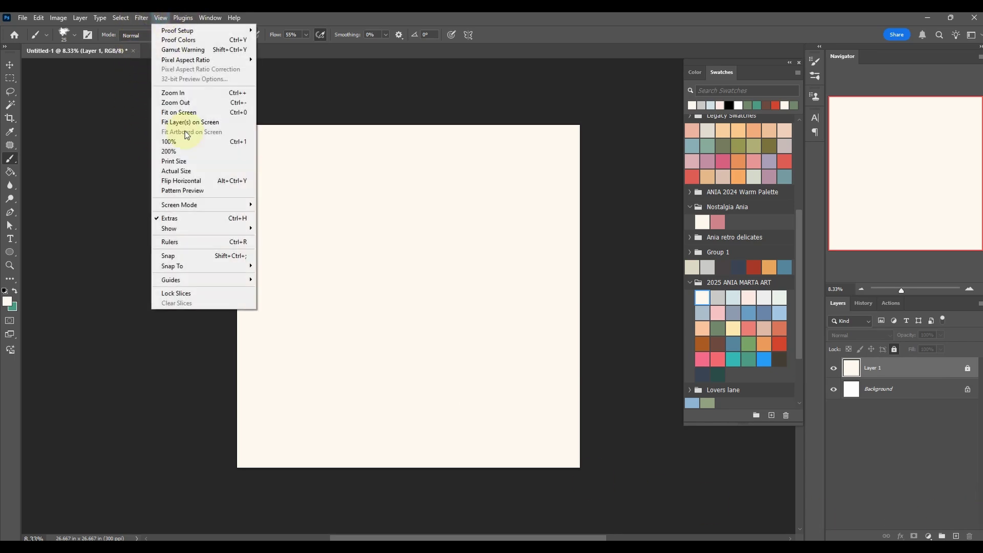
click(197, 191)
key(ctrl+minus)
key(ctrl+minus)
key(ctrl+minus)
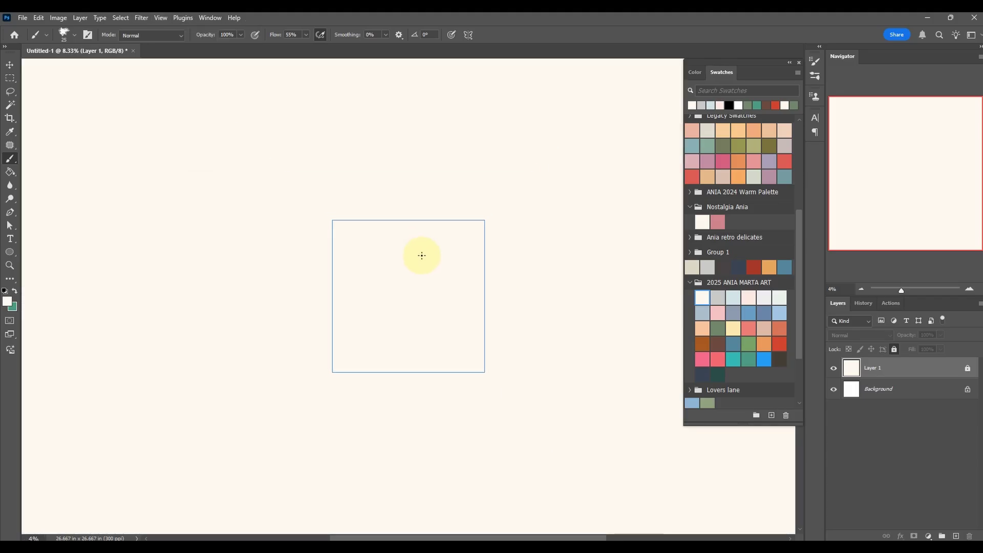
key(ctrl+plus)
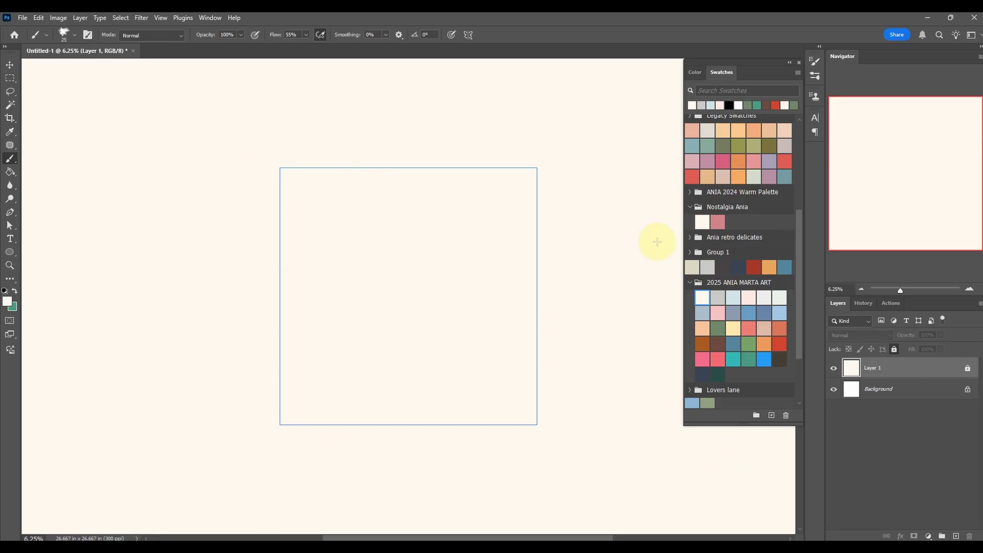
Add a new layer above the locked cream layer and set the foreground colour to the 2025 group's brown swatch
click(956, 537)
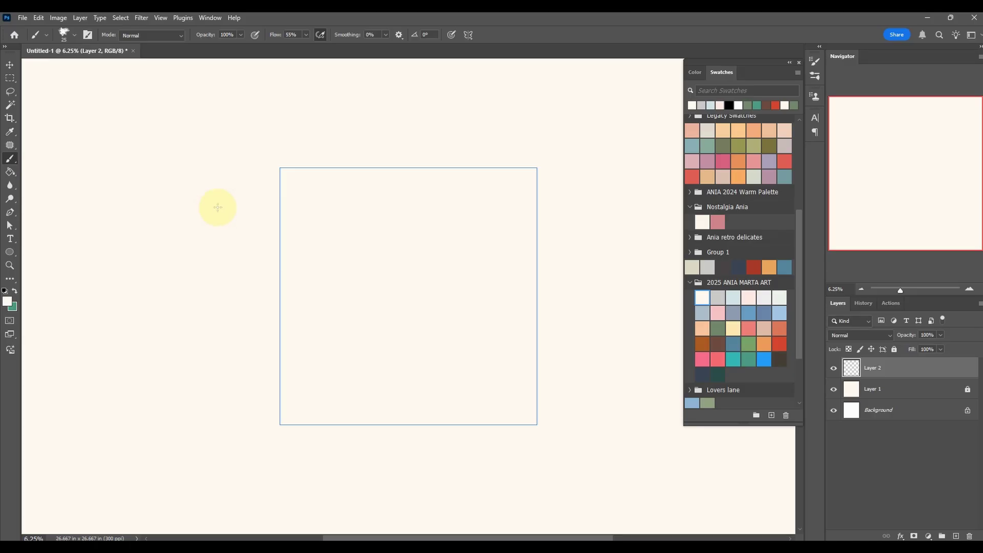
click(14, 290)
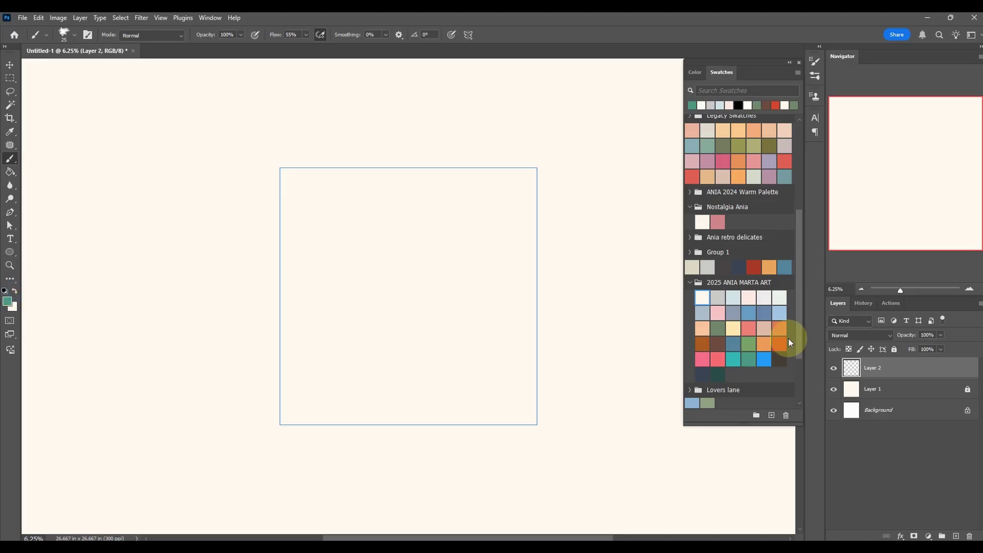
click(718, 342)
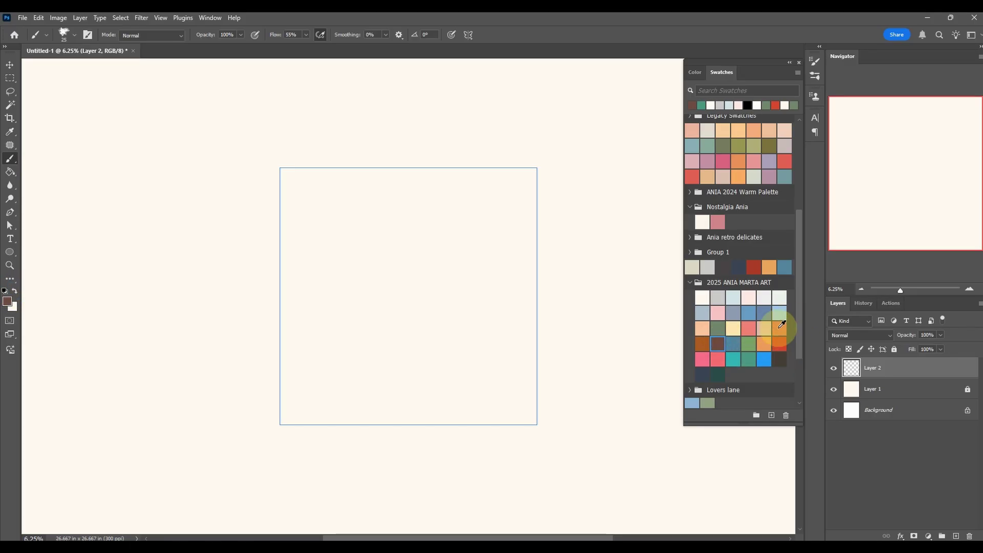
click(14, 290)
click(14, 291)
Choose the textured sketching brush from the brush presets
key(bracketright)
key(bracketright)
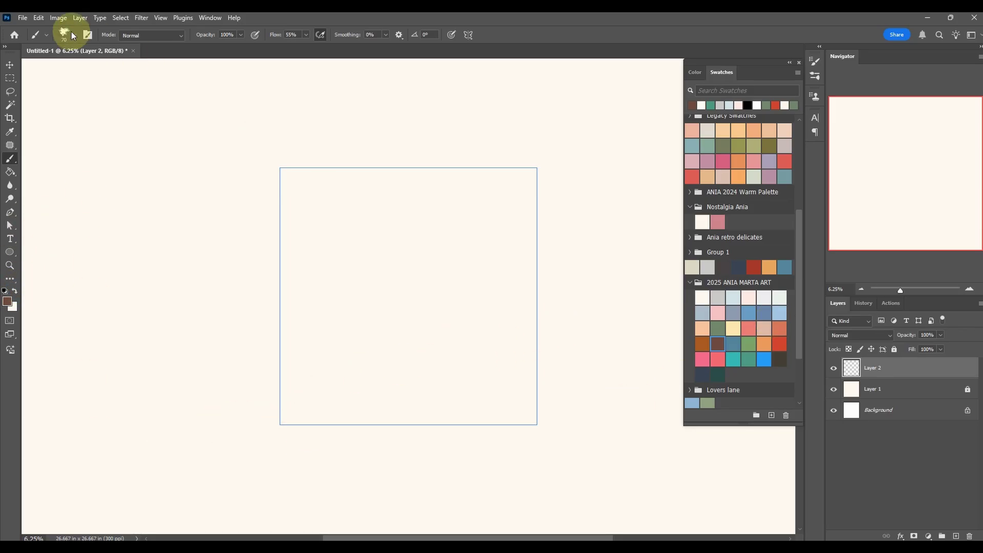
click(65, 33)
click(85, 253)
click(449, 17)
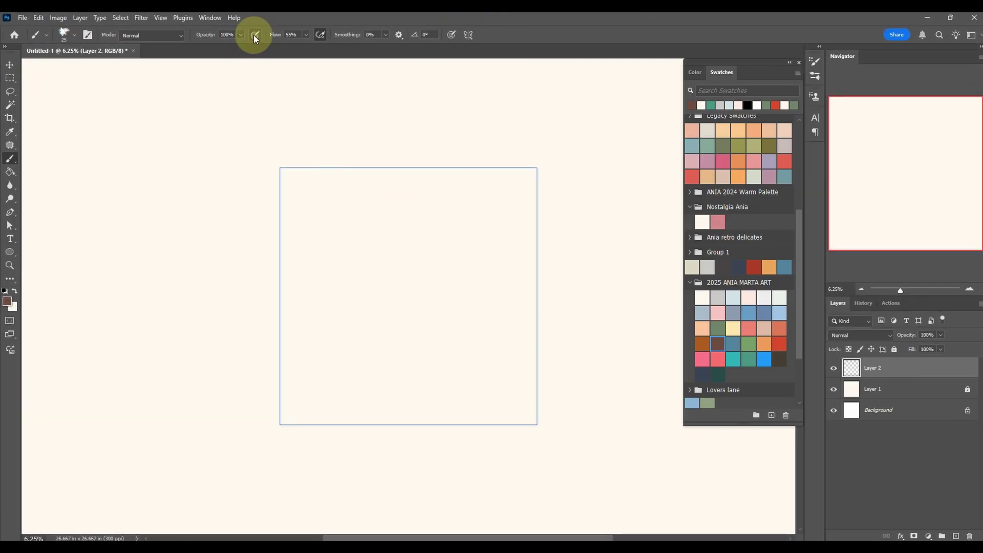
Enable pen pressure for the brush's opacity, set opacity to 53%, and enlarge the brush to size 60
click(256, 34)
click(240, 35)
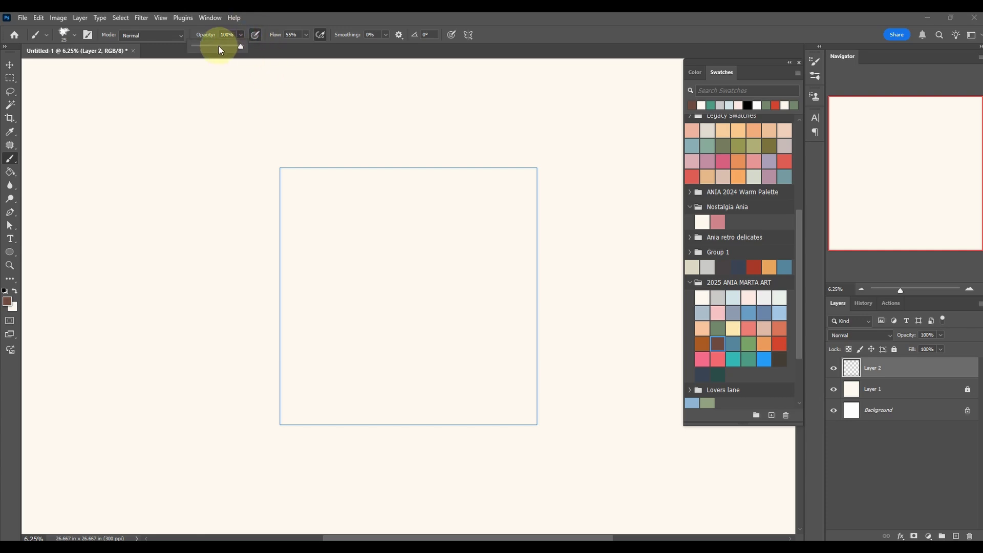
click(219, 46)
click(314, 25)
key(bracketright)
key(bracketright)
key(bracketright)
key(bracketright)
key(bracketright)
Sketch a pair of cherries with joined stems and two leaves around the centre of the tile on Layer 2
drag(421, 261, 455, 344)
key(ctrl+z)
key(ctrl+plus)
key(ctrl+plus)
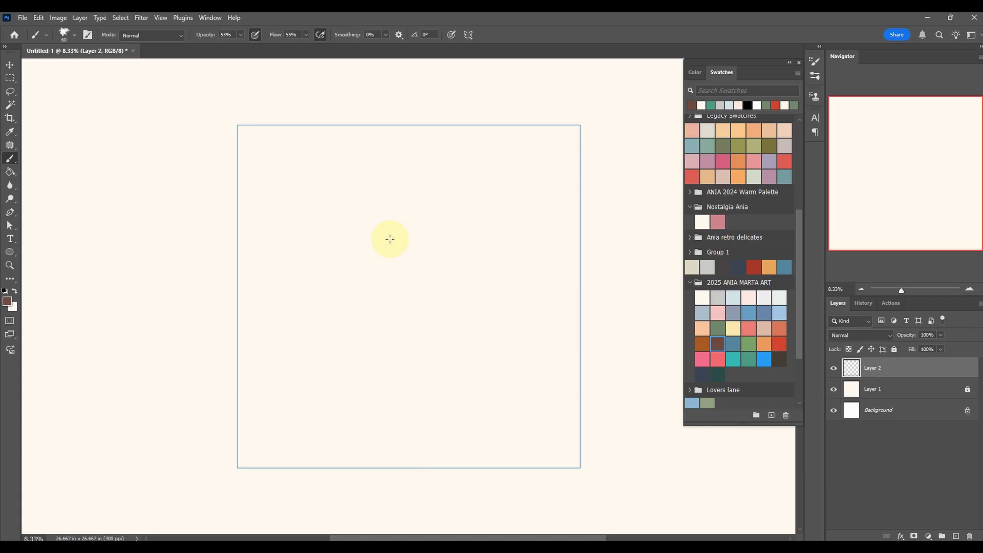
mouse_move(387, 255)
mouse_down()
mouse_move(327, 320)
mouse_move(354, 300)
mouse_move(408, 308)
mouse_up()
drag(394, 237, 409, 307)
mouse_move(347, 329)
mouse_down()
mouse_move(343, 305)
mouse_move(355, 331)
mouse_up()
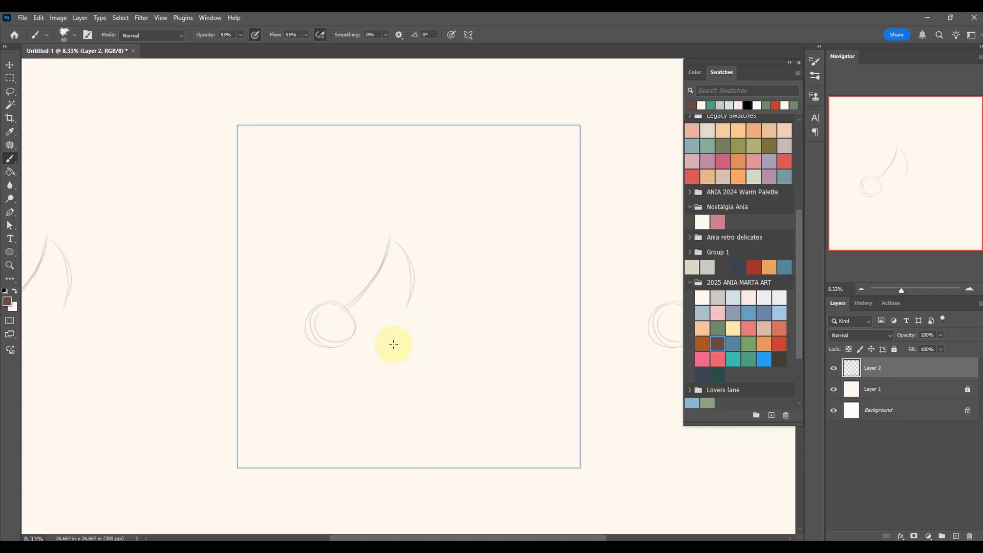
drag(412, 345, 387, 334)
mouse_move(317, 309)
mouse_down()
mouse_move(324, 345)
mouse_move(314, 328)
mouse_up()
mouse_move(395, 306)
mouse_down()
mouse_move(415, 346)
mouse_move(423, 329)
mouse_move(410, 307)
mouse_up()
mouse_move(393, 238)
mouse_down()
mouse_move(421, 231)
mouse_move(418, 252)
mouse_move(460, 218)
mouse_move(389, 237)
mouse_move(445, 228)
mouse_move(393, 246)
mouse_move(325, 235)
mouse_move(333, 244)
mouse_move(393, 232)
mouse_move(339, 225)
mouse_up()
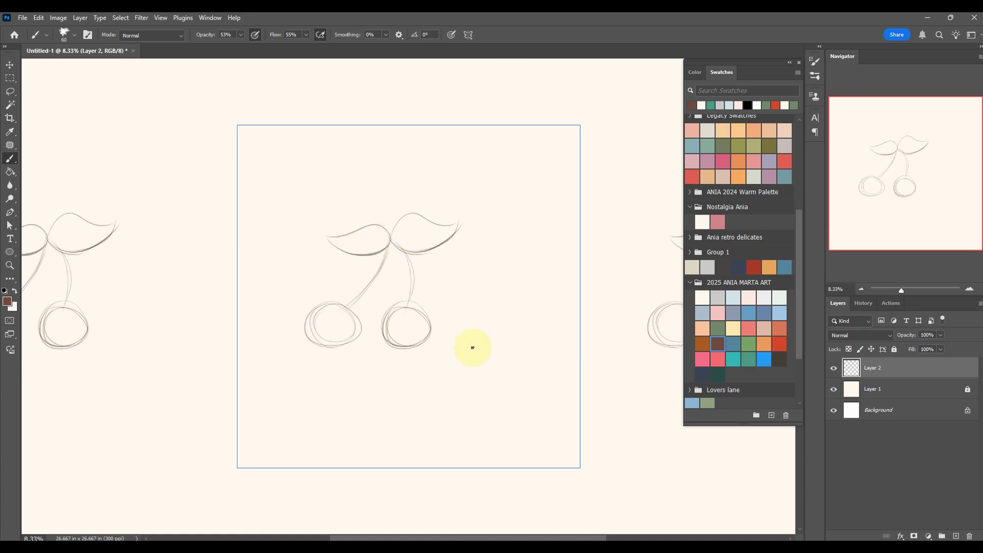
Sketch a second pair of cherries with stems and two leaves beside the first, crossing the tile's right edge
mouse_move(466, 370)
mouse_down()
mouse_move(496, 391)
mouse_move(467, 401)
mouse_move(453, 377)
mouse_up()
mouse_move(533, 347)
mouse_down()
mouse_move(568, 352)
mouse_move(563, 344)
mouse_up()
mouse_move(472, 355)
mouse_down()
mouse_move(522, 292)
mouse_move(533, 348)
mouse_up()
mouse_move(519, 289)
mouse_down()
mouse_move(531, 347)
mouse_move(545, 343)
mouse_move(523, 288)
mouse_move(477, 360)
mouse_move(583, 283)
mouse_move(540, 308)
mouse_up()
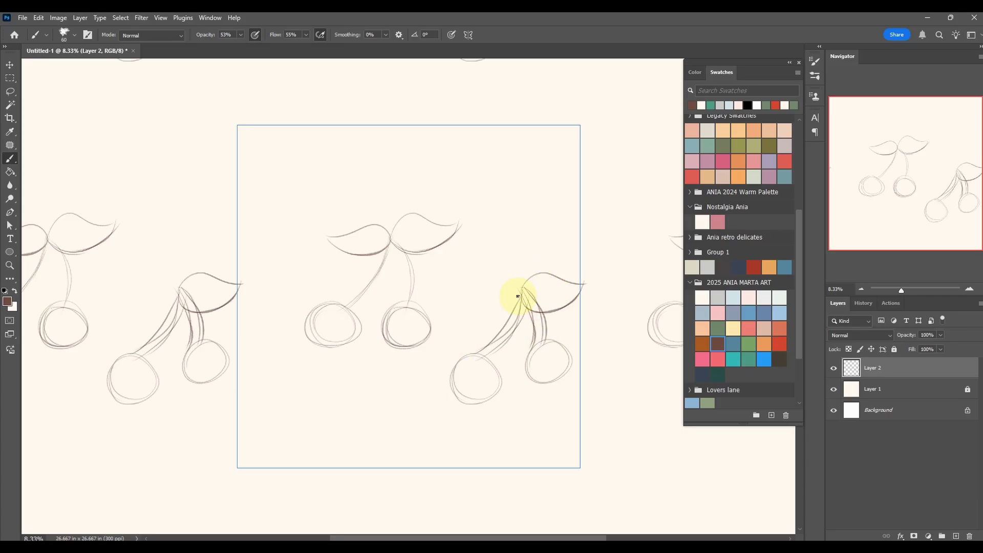
mouse_move(468, 290)
mouse_down()
mouse_move(518, 292)
mouse_move(470, 292)
mouse_up()
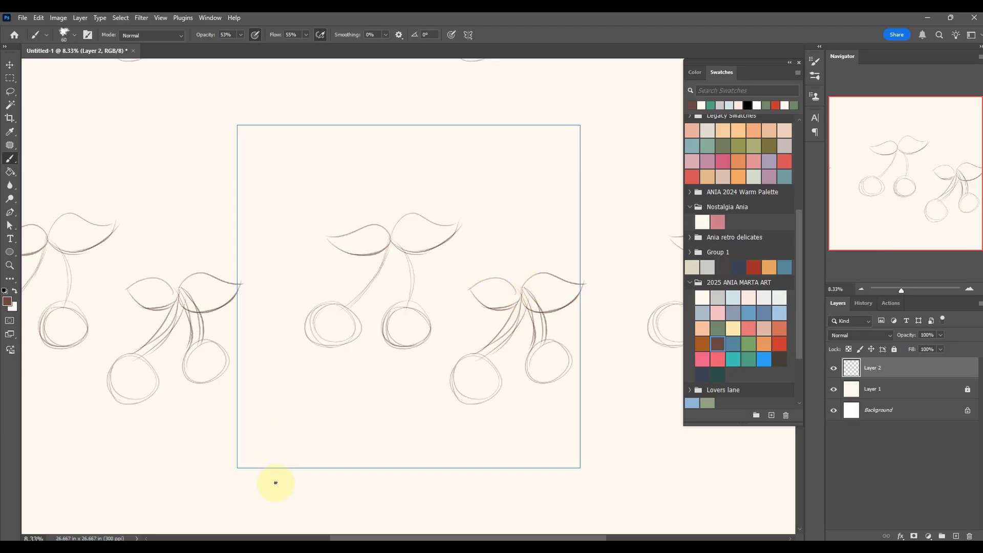
Sketch a third cherry pair with stems and two leaves over the tile's lower-left corner, redrawing the left leaf
mouse_move(218, 471)
mouse_down()
mouse_move(242, 483)
mouse_move(203, 494)
mouse_move(217, 459)
mouse_up()
mouse_move(274, 480)
mouse_down()
mouse_move(286, 456)
mouse_move(273, 468)
mouse_move(265, 383)
mouse_move(292, 453)
mouse_up()
mouse_move(264, 385)
mouse_down()
mouse_move(322, 378)
mouse_move(306, 400)
mouse_move(226, 370)
mouse_move(266, 390)
mouse_move(218, 407)
mouse_up()
key(ctrl+z)
key(ctrl+z)
mouse_move(218, 406)
mouse_down()
mouse_move(239, 410)
mouse_move(271, 382)
mouse_up()
drag(270, 381, 239, 409)
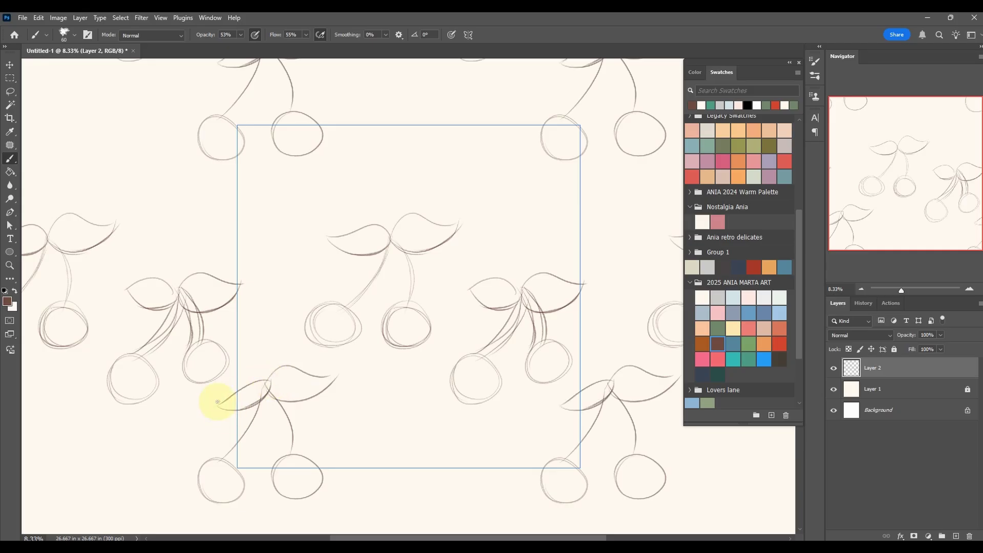
Examine how the cherry sketches repeat across the pattern preview and look for gaps between the motifs
drag(609, 312, 609, 365)
key(ctrl+minus)
key(ctrl+minus)
key(ctrl+minus)
key(ctrl+minus)
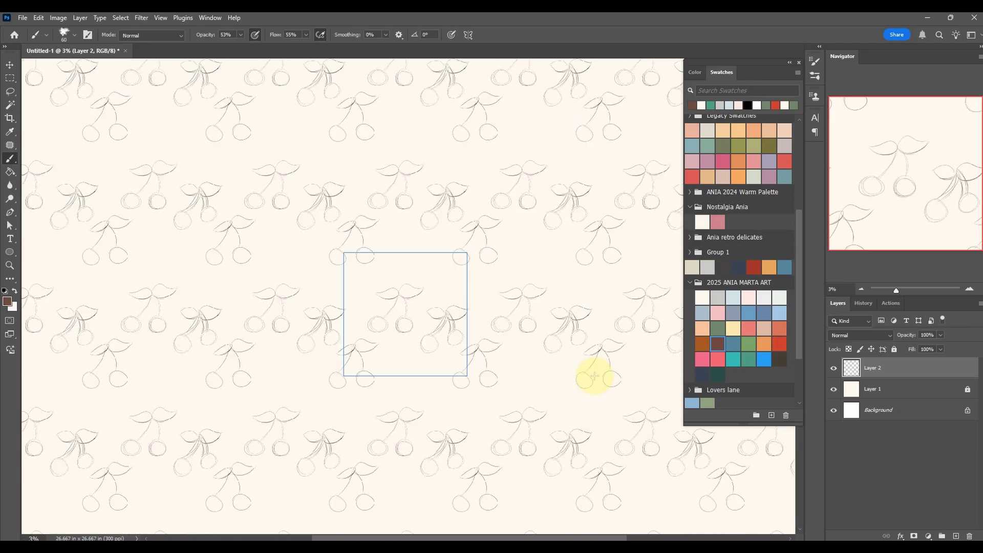
key(ctrl+plus)
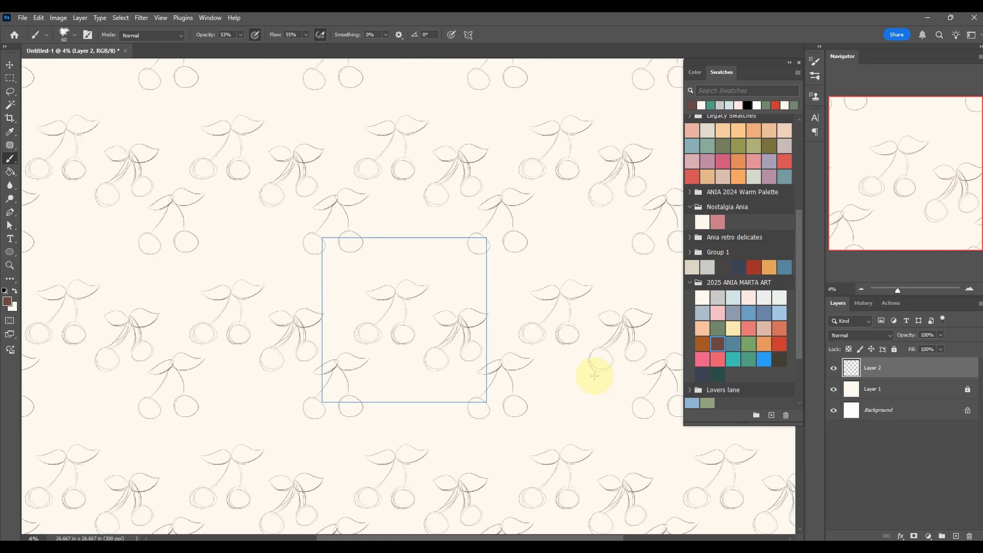
key(ctrl+plus)
key(ctrl+plus)
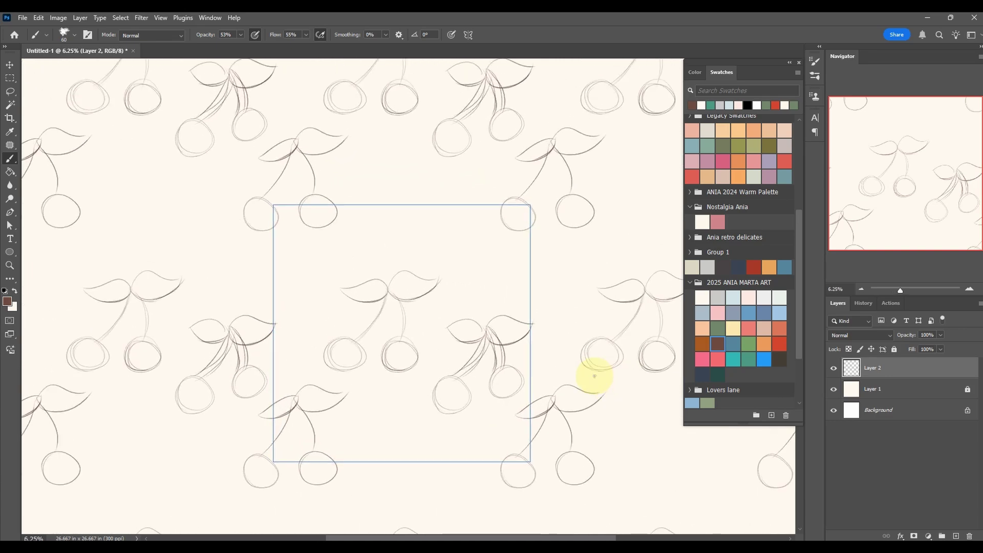
drag(573, 336, 565, 490)
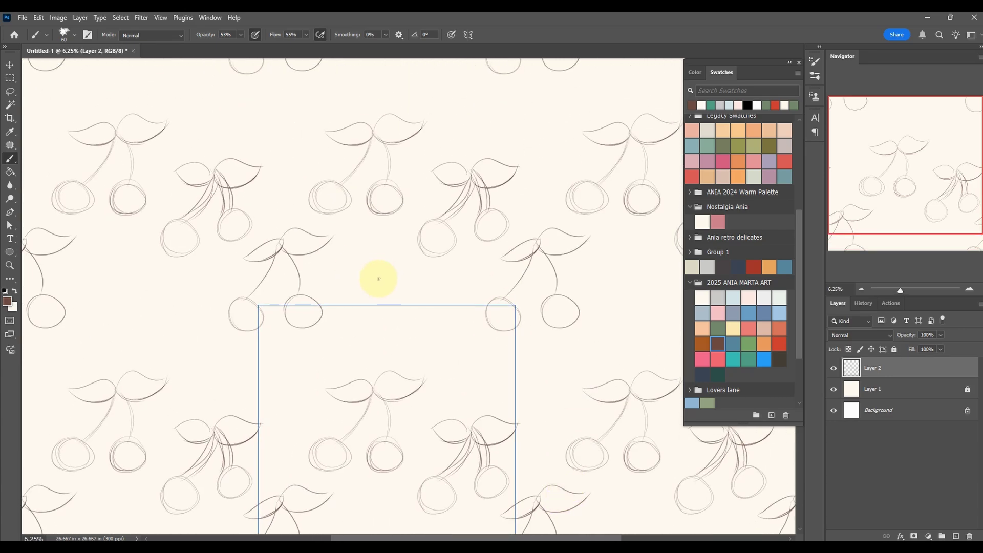
drag(378, 269, 359, 334)
mouse_move(360, 335)
mouse_down()
mouse_move(340, 348)
mouse_move(362, 366)
mouse_up()
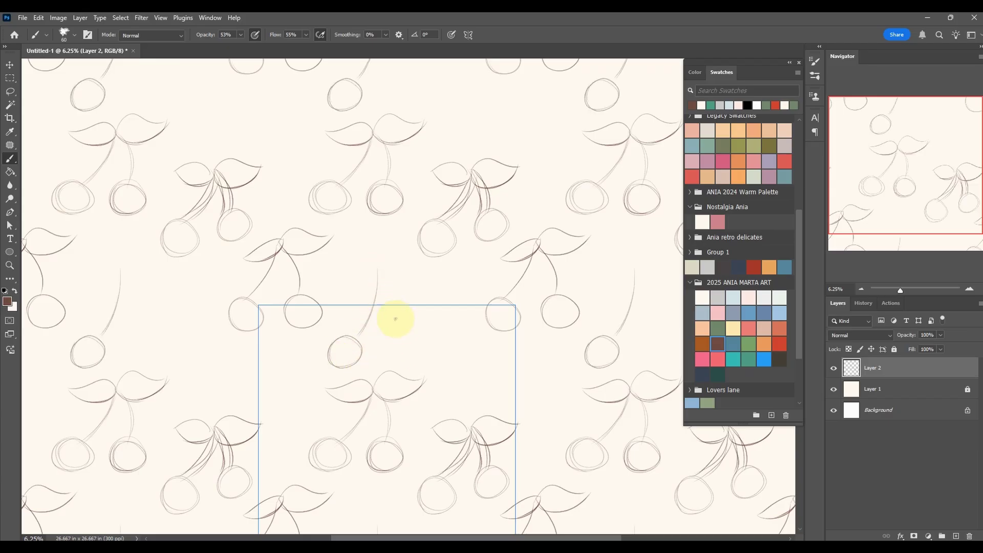
key(ctrl+z)
key(ctrl+z)
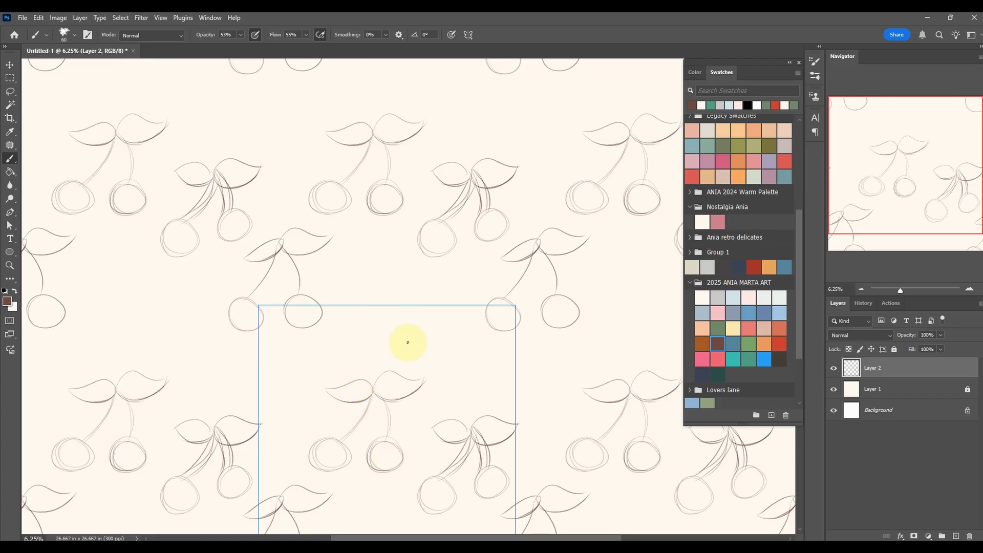
Sketch a fourth cherry pair with stems and two leaves in the gap across the tile's upper edge
drag(443, 330, 446, 329)
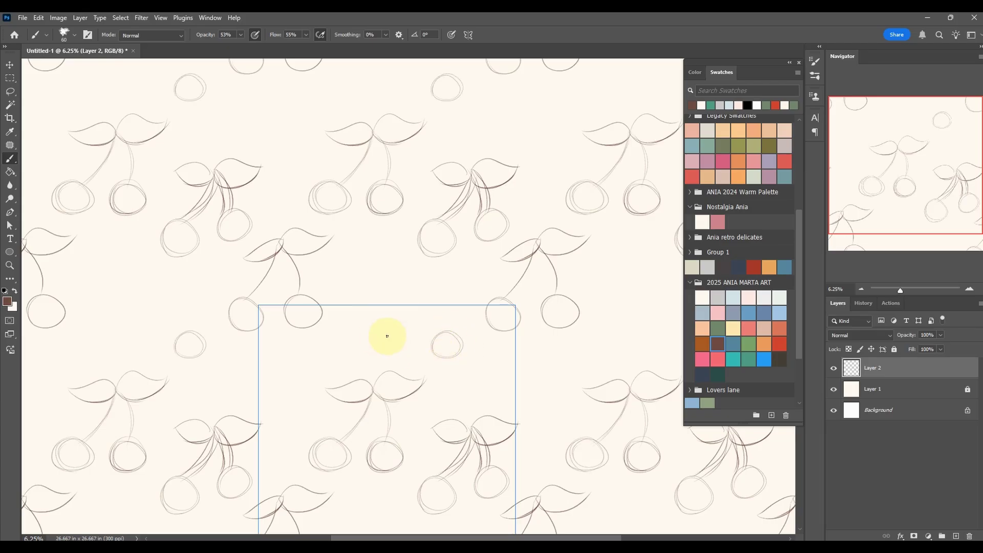
mouse_move(386, 333)
mouse_down()
mouse_move(436, 277)
mouse_move(445, 335)
mouse_move(434, 270)
mouse_move(394, 325)
mouse_up()
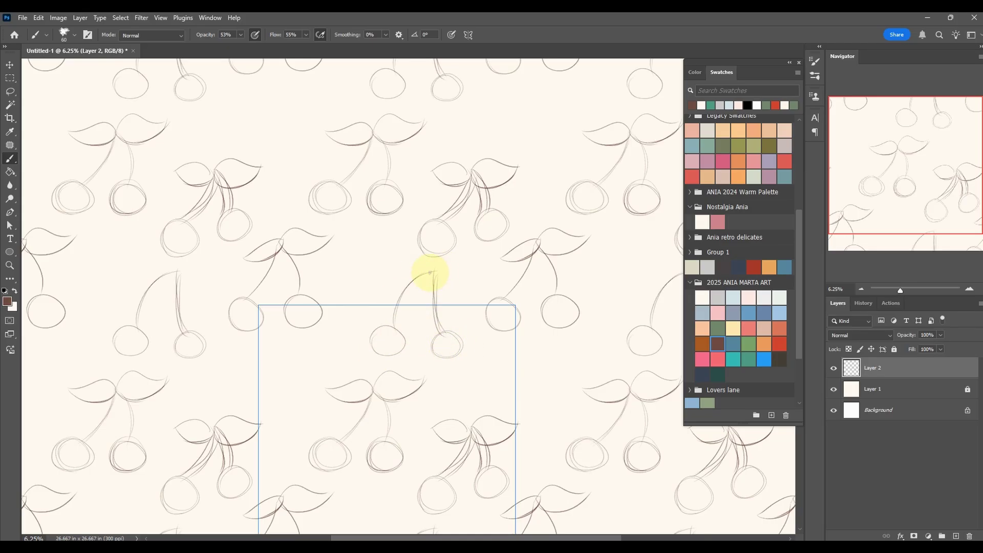
mouse_move(436, 273)
mouse_down()
mouse_move(382, 261)
mouse_move(435, 272)
mouse_move(389, 280)
mouse_move(471, 295)
mouse_up()
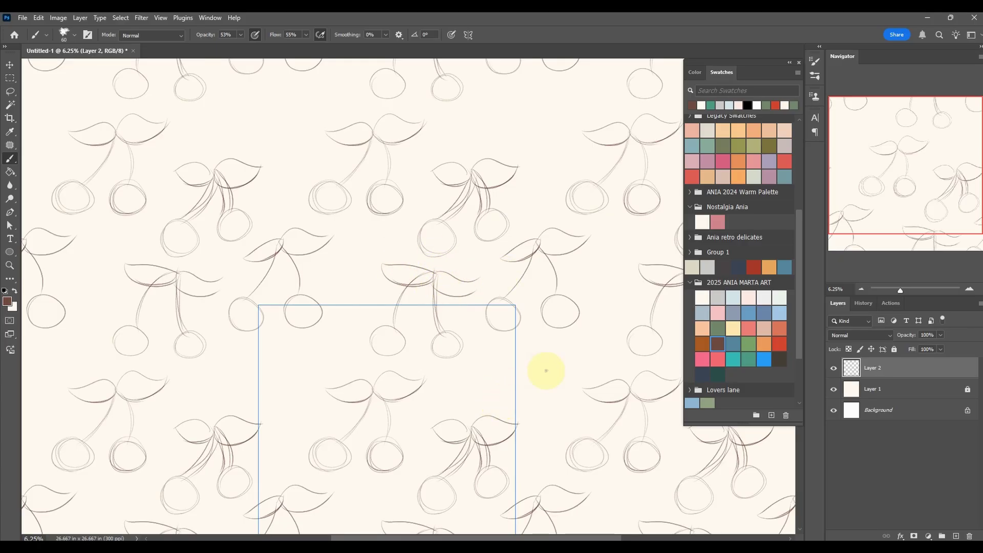
Sketch a smaller fifth cherry pair with stems across the tile's left edge, undoing its first leaves
mouse_move(252, 407)
mouse_down()
mouse_move(293, 407)
mouse_move(302, 354)
mouse_move(291, 392)
mouse_up()
drag(299, 347, 328, 368)
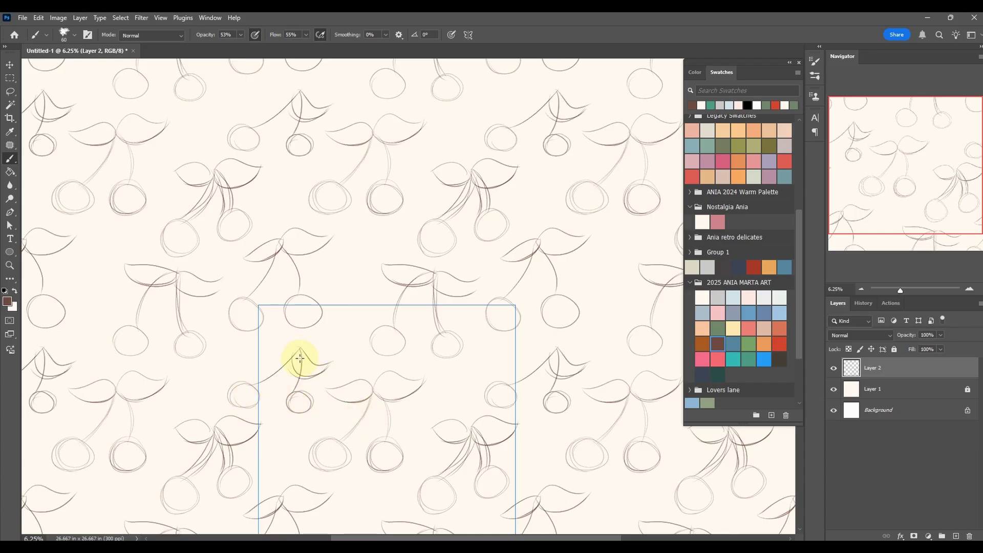
key(ctrl+z)
key(ctrl+z)
key(ctrl+z)
key(ctrl+z)
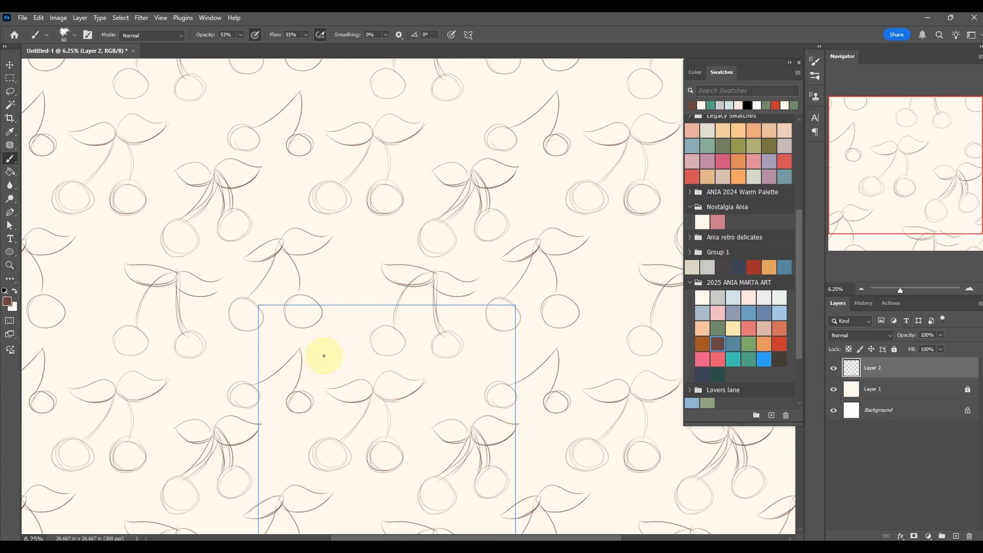
Redraw the fifth pair's cherries larger and rework its stems with heavier, overlapping strokes
drag(236, 387, 230, 390)
drag(287, 406, 281, 347)
drag(289, 382, 280, 346)
drag(277, 344, 284, 383)
mouse_move(281, 342)
mouse_down()
mouse_move(316, 362)
mouse_move(281, 344)
mouse_move(280, 361)
mouse_move(249, 382)
mouse_up()
drag(249, 383, 280, 346)
mouse_move(288, 383)
mouse_down()
mouse_move(281, 345)
mouse_move(293, 400)
mouse_move(248, 402)
mouse_move(294, 383)
mouse_move(282, 346)
mouse_move(288, 389)
mouse_up()
Sketch leaves where the fifth pair's stems meet, undoing the unwanted strokes and redrawing the right leaf
mouse_move(281, 344)
mouse_down()
mouse_move(319, 363)
mouse_move(279, 355)
mouse_move(321, 361)
mouse_move(314, 369)
mouse_move(280, 346)
mouse_move(319, 367)
mouse_move(282, 350)
mouse_move(302, 344)
mouse_move(312, 349)
mouse_move(288, 368)
mouse_move(332, 350)
mouse_up()
key(ctrl+z)
key(ctrl+z)
key(ctrl+z)
key(ctrl+z)
key(ctrl+z)
mouse_move(282, 348)
mouse_down()
mouse_move(291, 365)
mouse_move(329, 352)
mouse_up()
drag(328, 353, 294, 365)
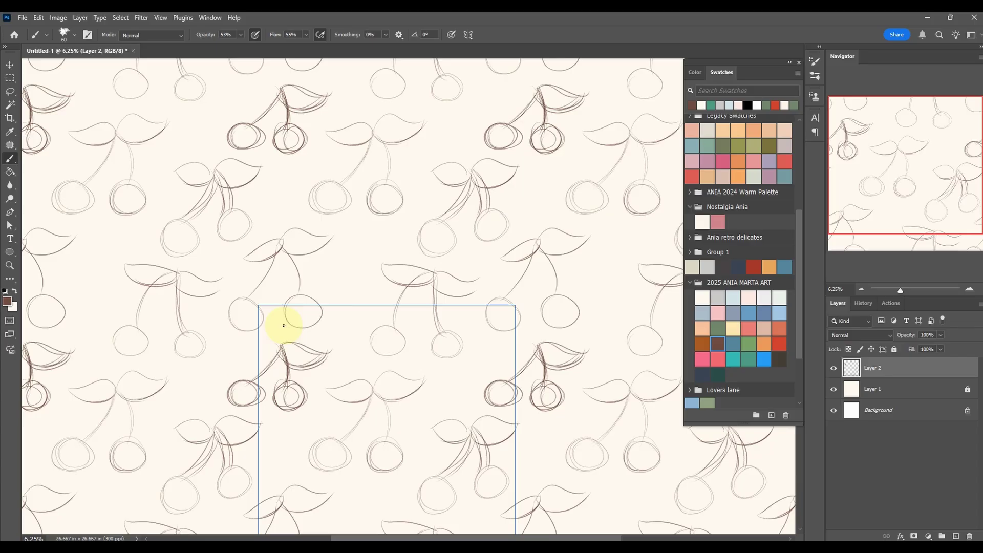
Lasso the cherry pair at the tile's lower-left corner, move it slightly to the right and clear the selection
drag(544, 438, 588, 226)
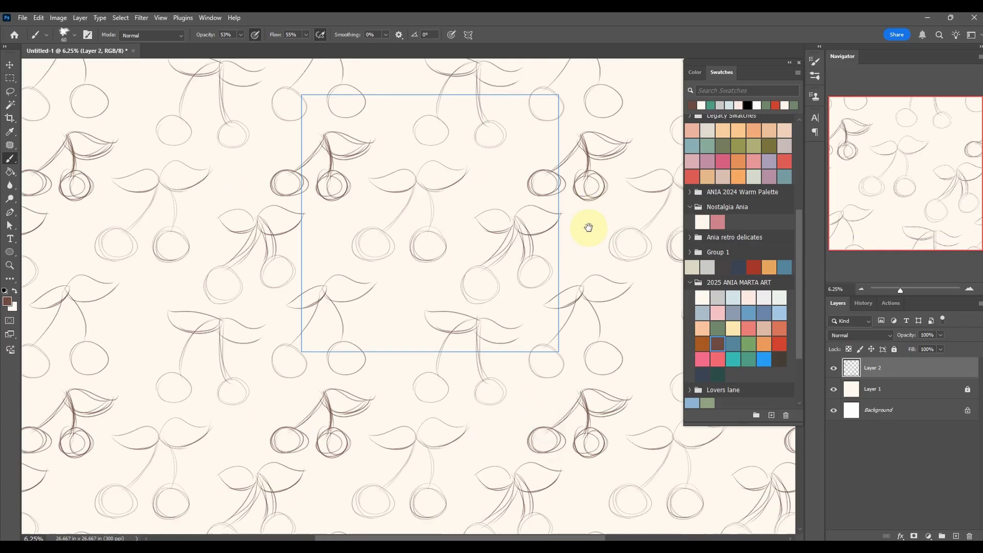
drag(548, 263, 533, 354)
key(ctrl+plus)
drag(508, 450, 564, 304)
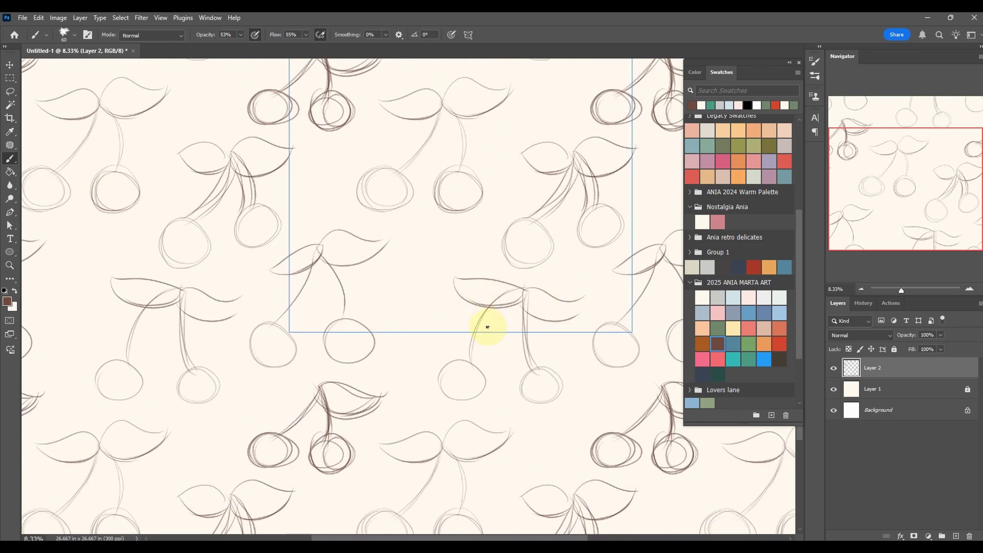
click(17, 91)
mouse_move(379, 222)
mouse_down()
mouse_move(347, 220)
mouse_move(291, 240)
mouse_move(258, 279)
mouse_move(243, 337)
mouse_move(260, 379)
mouse_move(321, 367)
mouse_move(358, 372)
mouse_move(401, 337)
mouse_move(400, 278)
mouse_move(379, 222)
mouse_up()
click(9, 65)
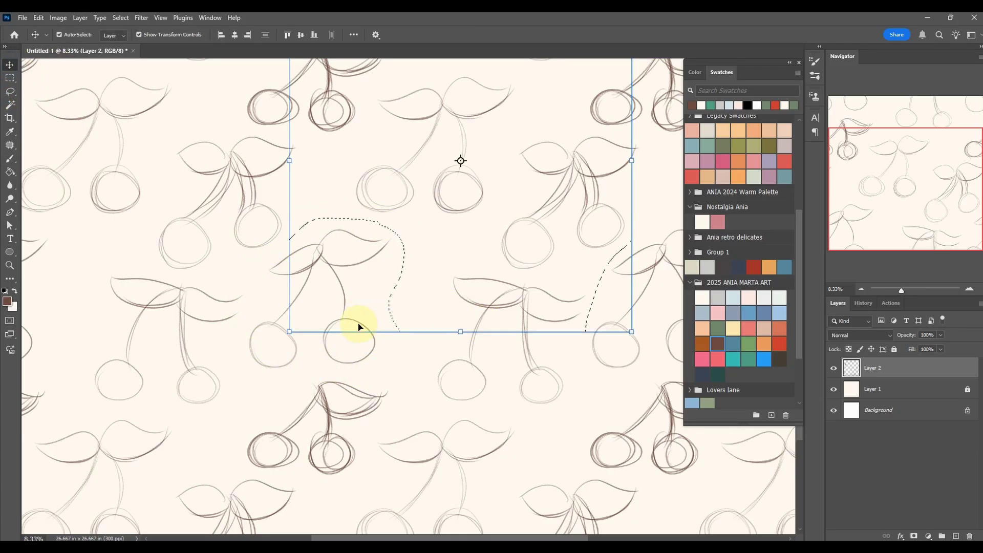
mouse_move(355, 324)
mouse_down()
mouse_move(397, 306)
mouse_move(384, 323)
mouse_up()
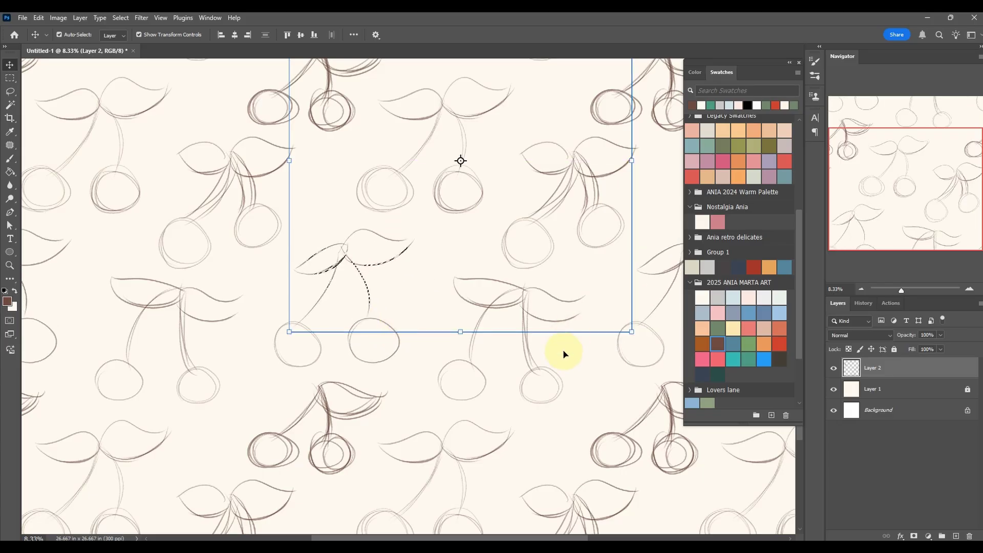
click(486, 225)
click(514, 268)
click(527, 264)
key(ctrl+d)
Check the repeat and shift the whole sketch layer up and to the right within the tile
drag(533, 239, 511, 287)
scroll(516, 287, down, 3)
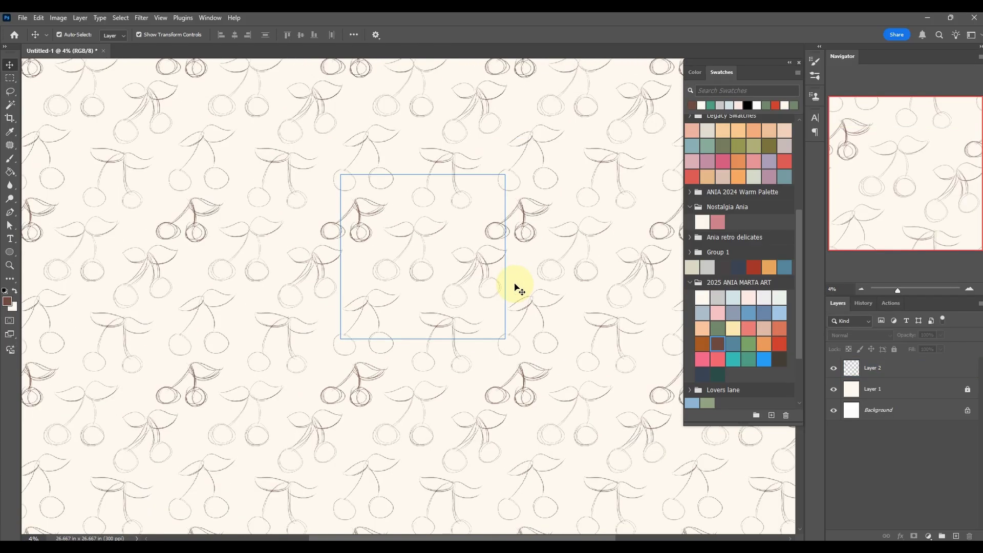
scroll(516, 287, down, 2)
scroll(516, 286, up, 4)
drag(557, 436, 530, 461)
key(ctrl+plus)
key(ctrl+plus)
click(390, 340)
drag(407, 315, 442, 270)
drag(545, 447, 547, 316)
scroll(546, 317, down, 2)
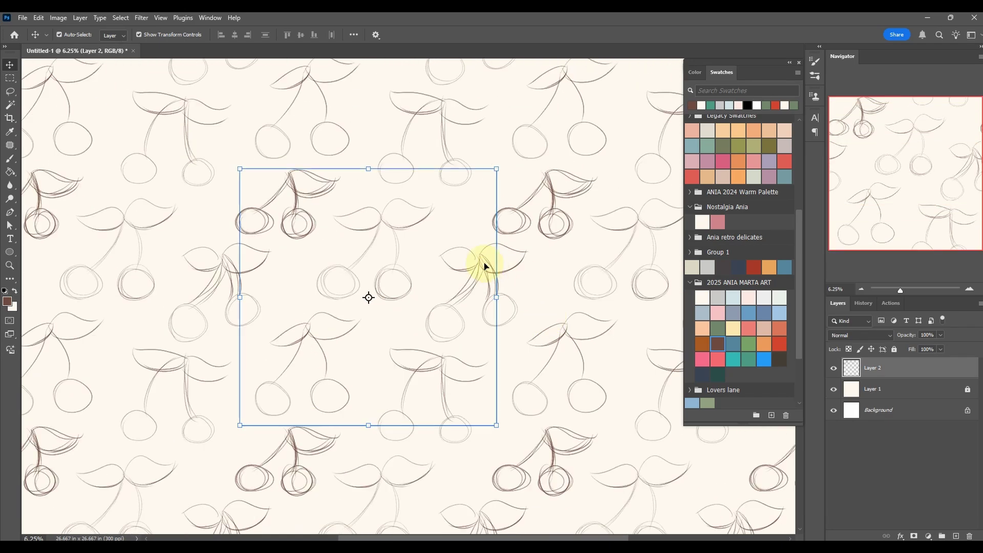
drag(482, 262, 506, 248)
key(ctrl+z)
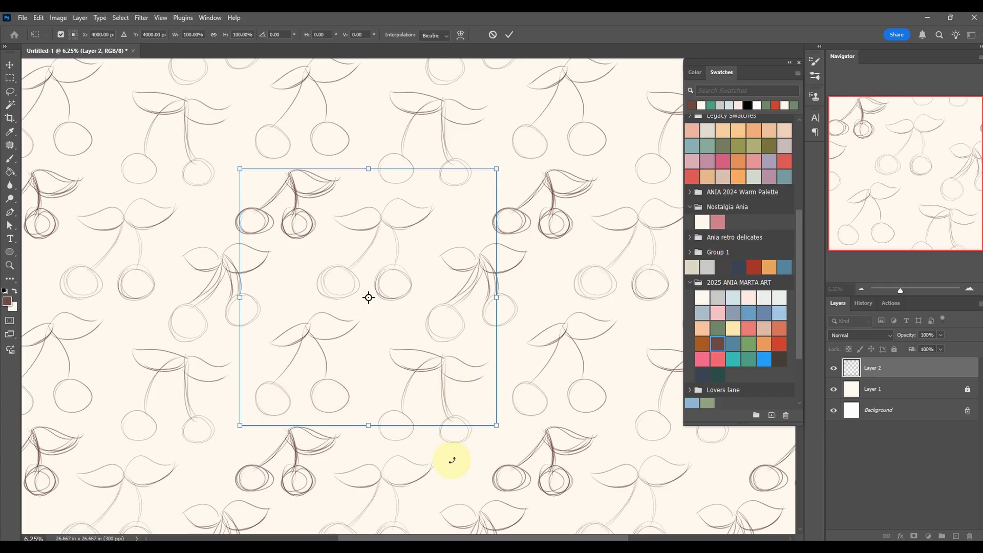
click(493, 34)
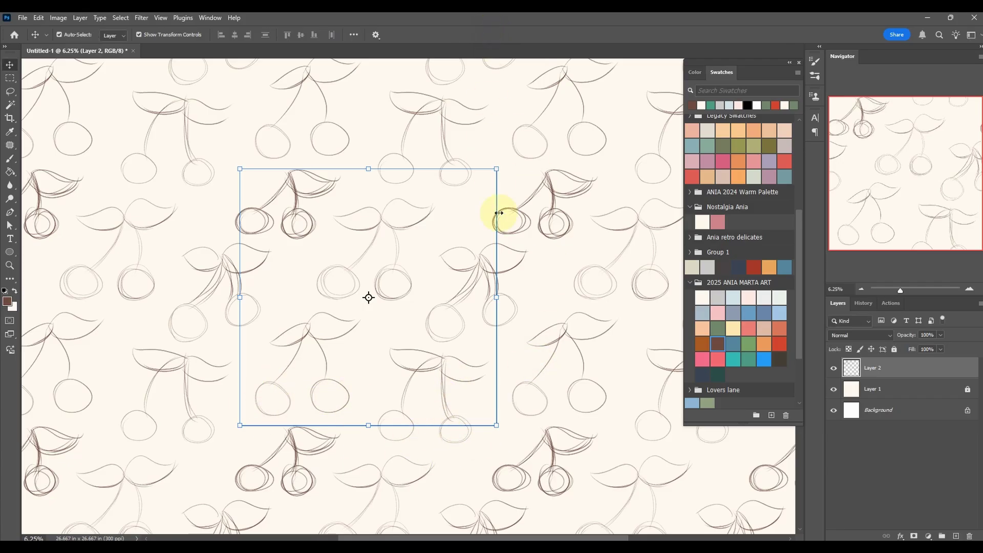
click(537, 269)
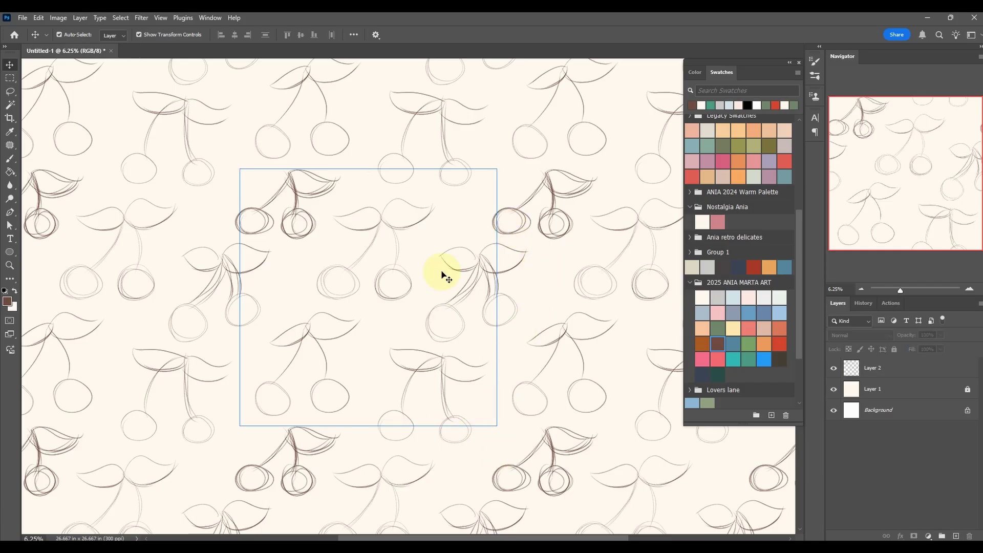
click(450, 421)
click(453, 437)
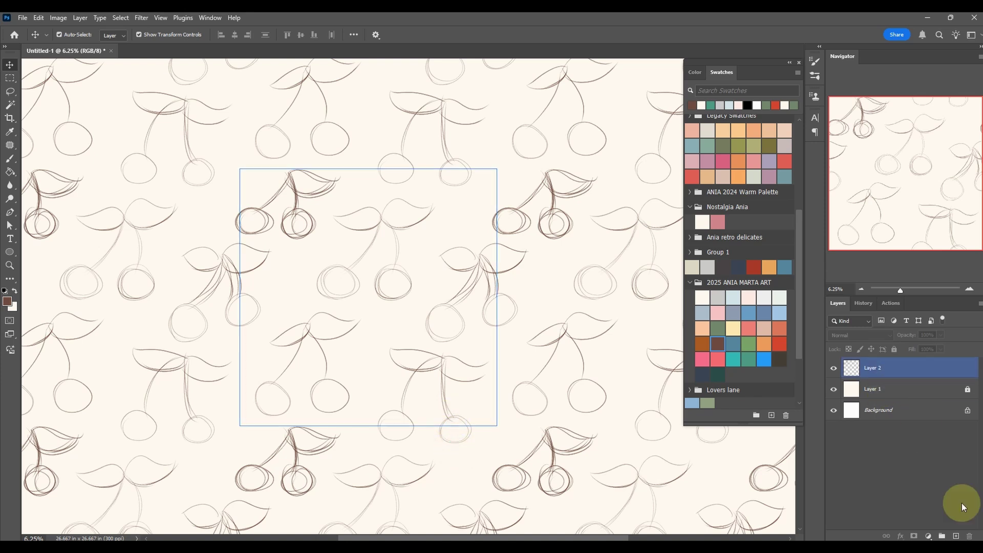
Add a new layer above the sketch and lower the sketch layer's opacity to 37%
click(956, 535)
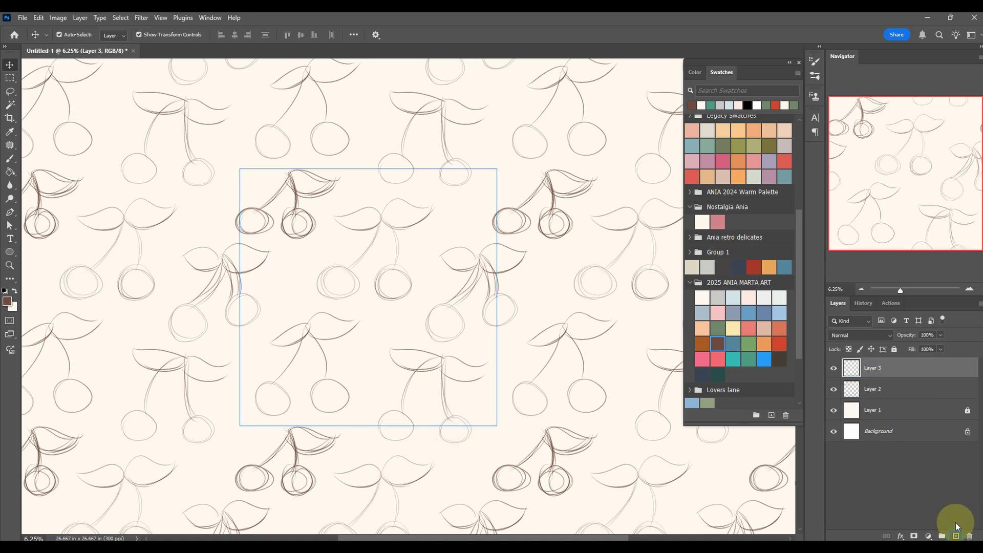
click(833, 368)
click(834, 389)
click(833, 389)
click(889, 394)
click(833, 368)
click(887, 369)
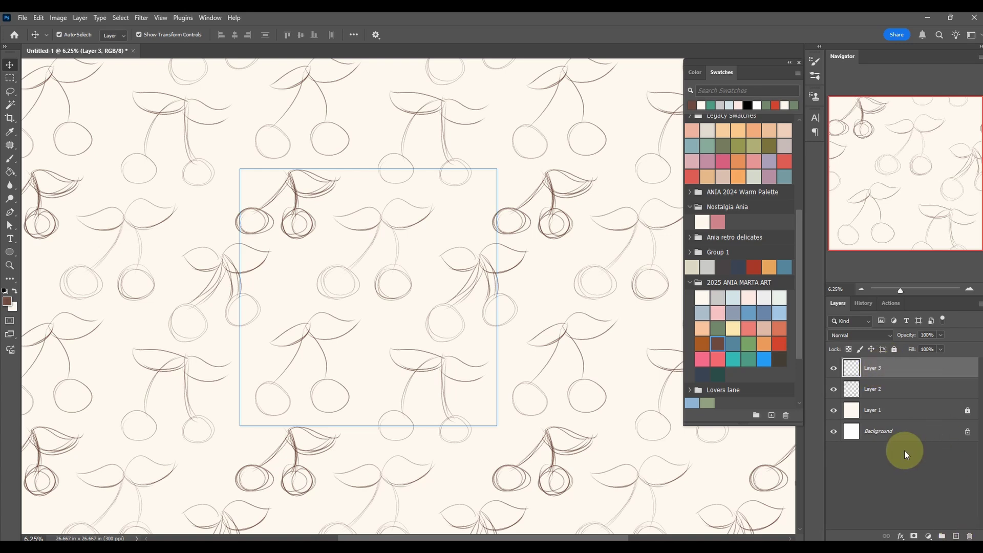
click(9, 159)
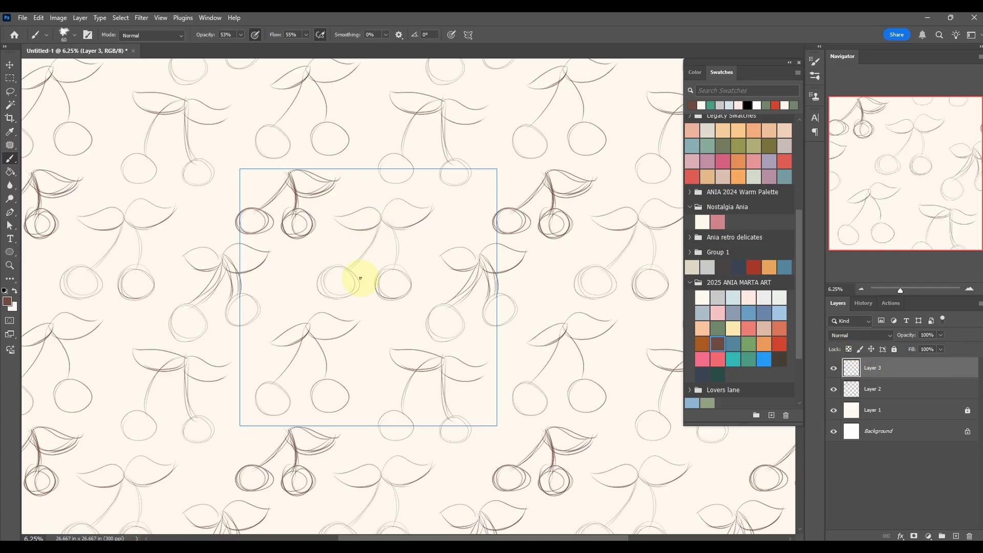
click(893, 389)
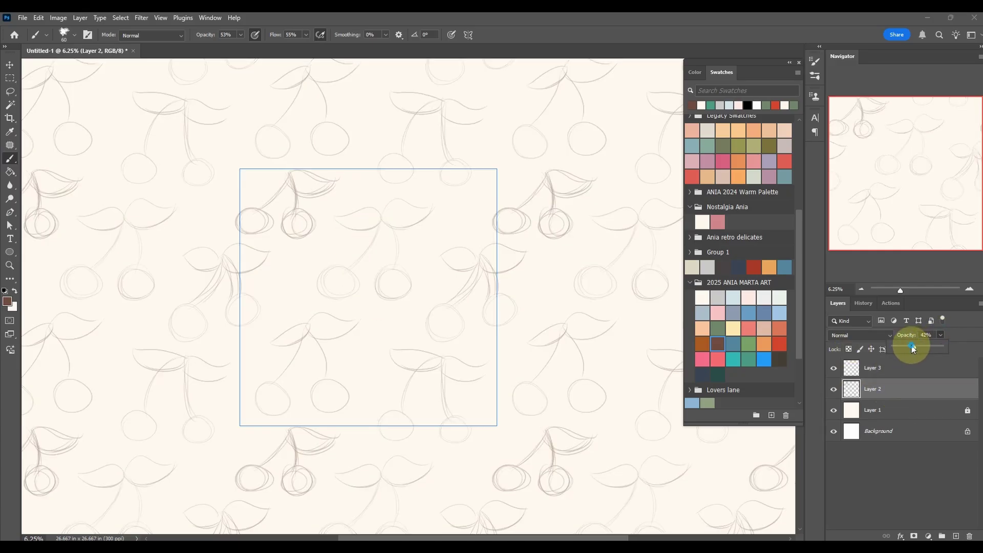
On Layer 3, trace the cherry pair inside the tile with cleaner brush lines for cherries, stems and leaves
click(924, 367)
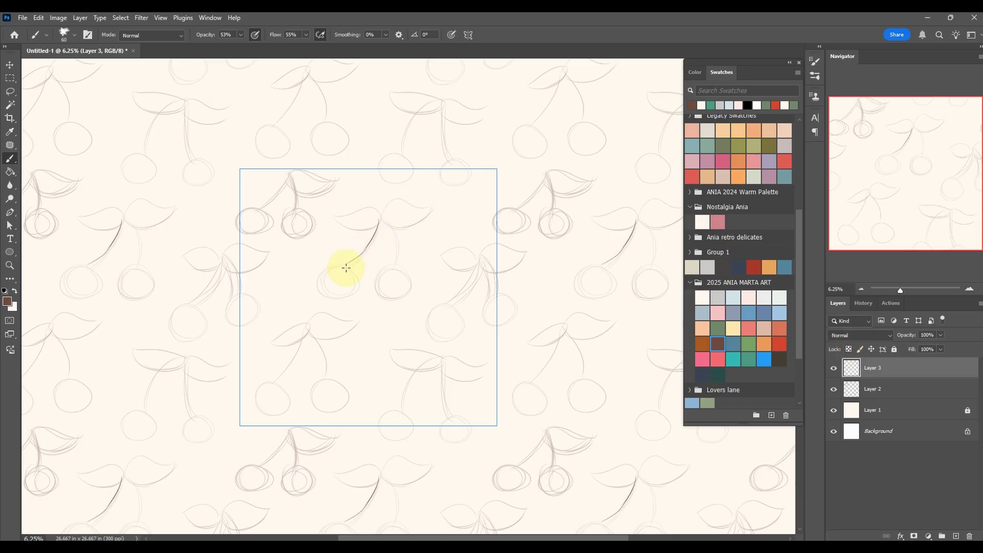
drag(380, 220, 397, 269)
drag(335, 267, 419, 286)
mouse_move(381, 225)
mouse_down()
mouse_move(339, 213)
mouse_move(431, 219)
mouse_up()
Convert Layer 3 to a smart object, then open its contents to inspect them and close that document
right_click(852, 370)
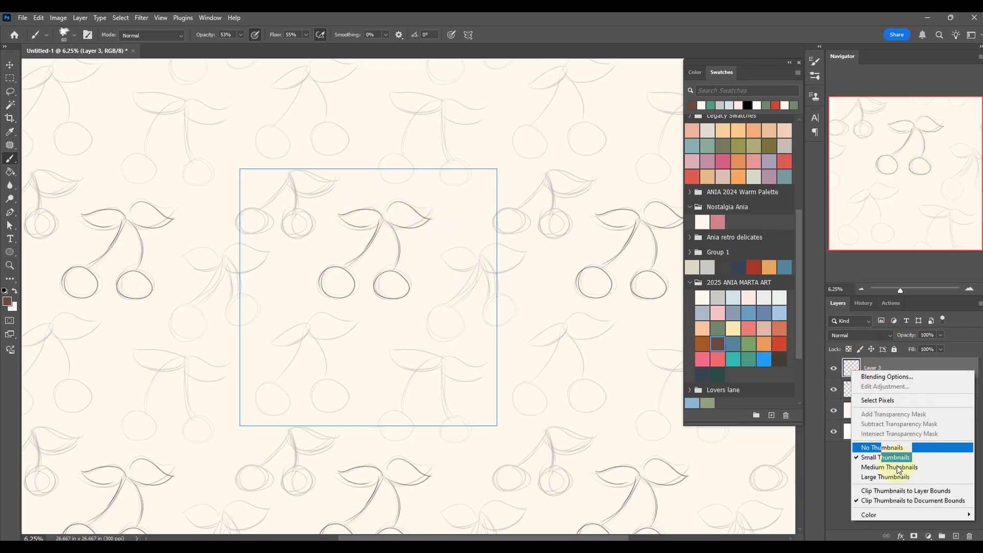
click(891, 369)
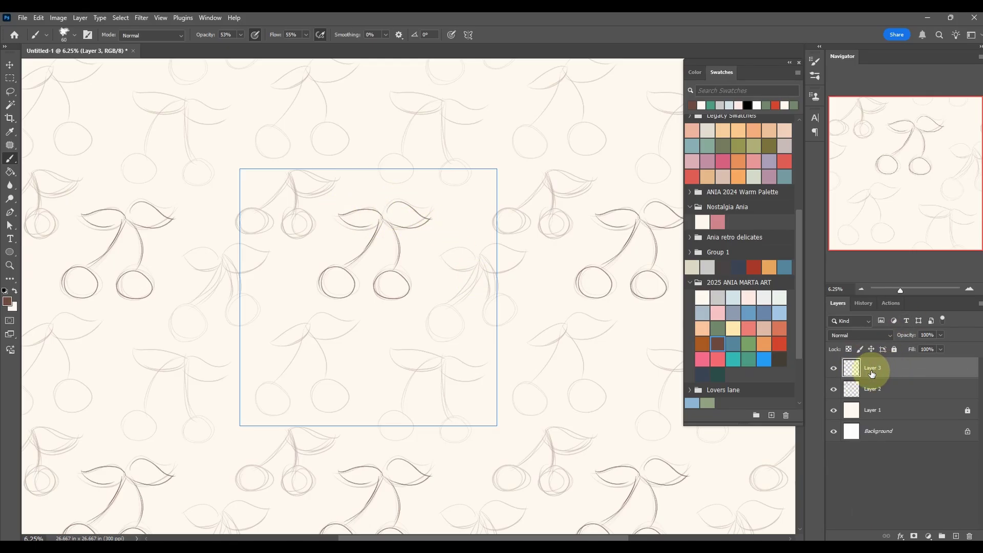
right_click(877, 369)
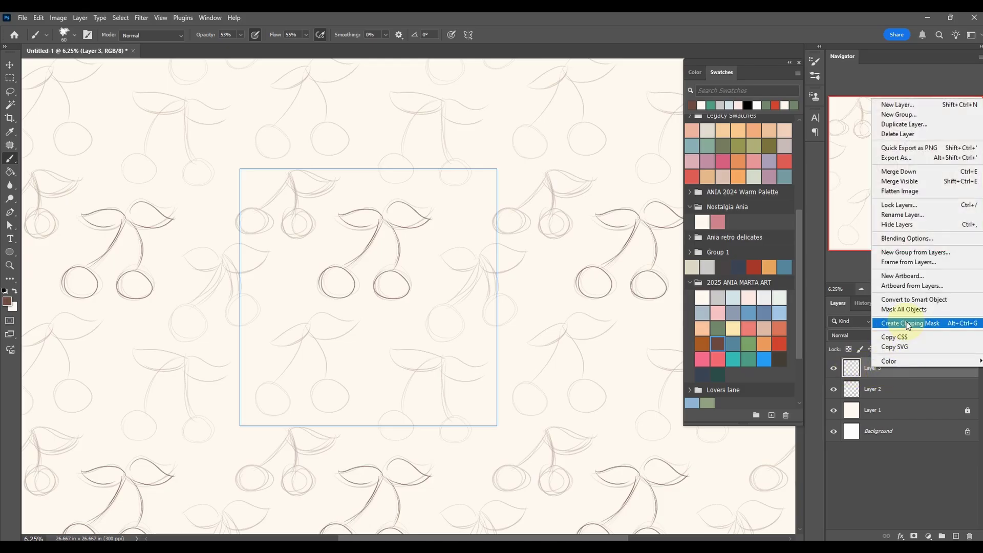
click(913, 302)
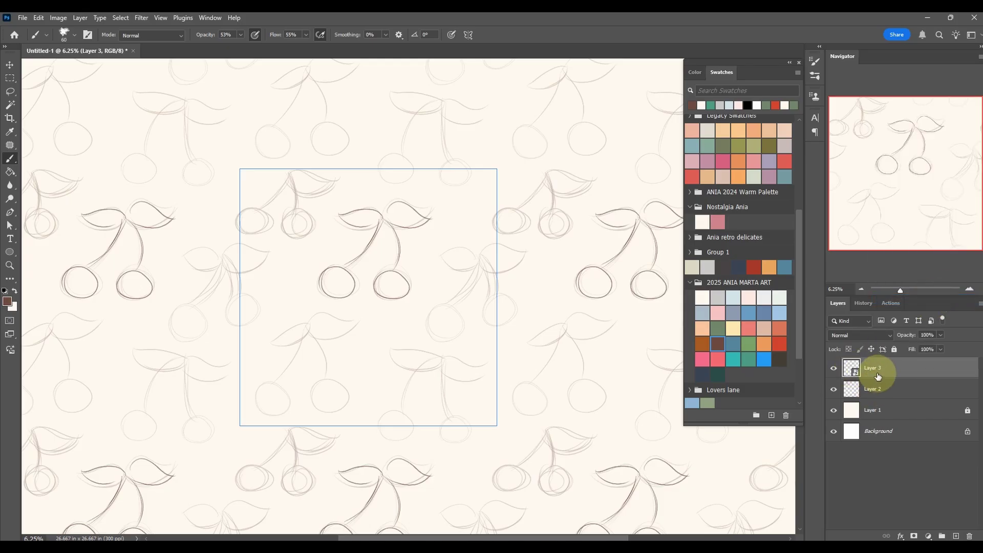
double_click(850, 369)
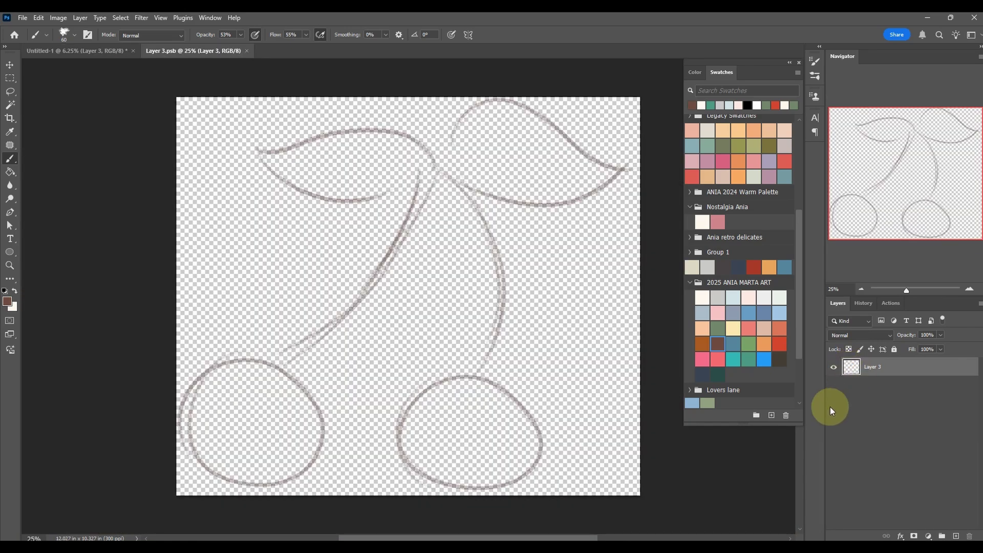
click(247, 50)
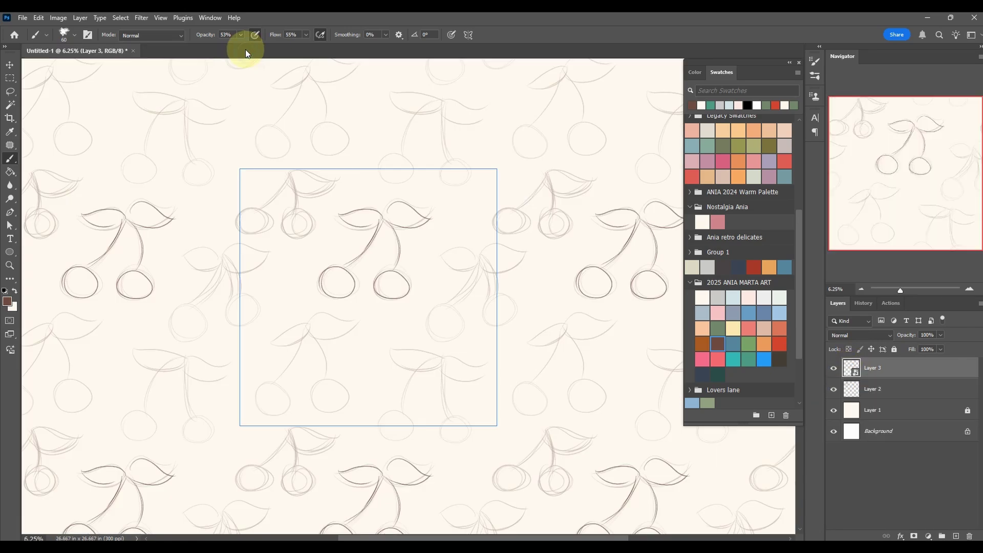
Move Layer 3 and Layer 2 together up and to the left, bringing an untraced cherry pair to the tile's centre
click(878, 390)
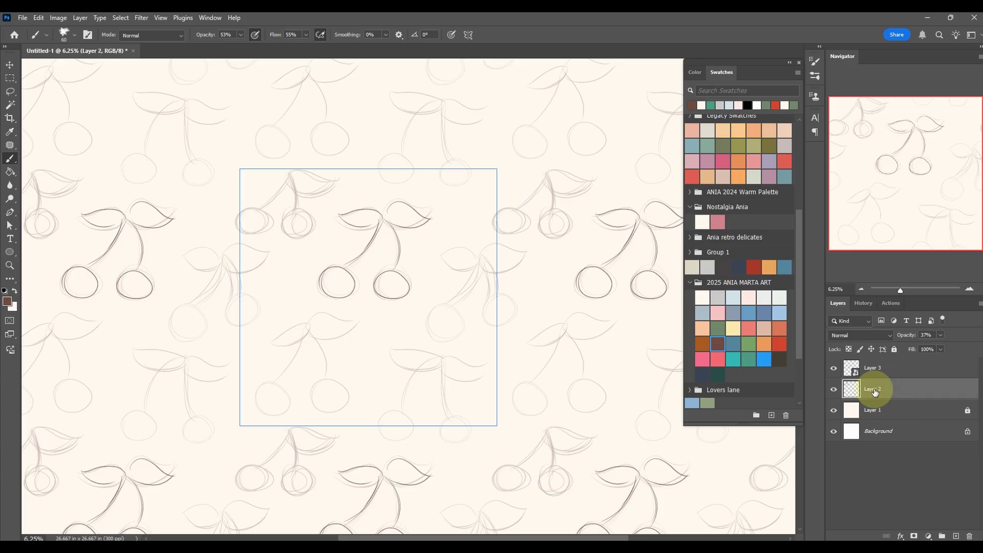
click(12, 67)
click(906, 371)
click(905, 394)
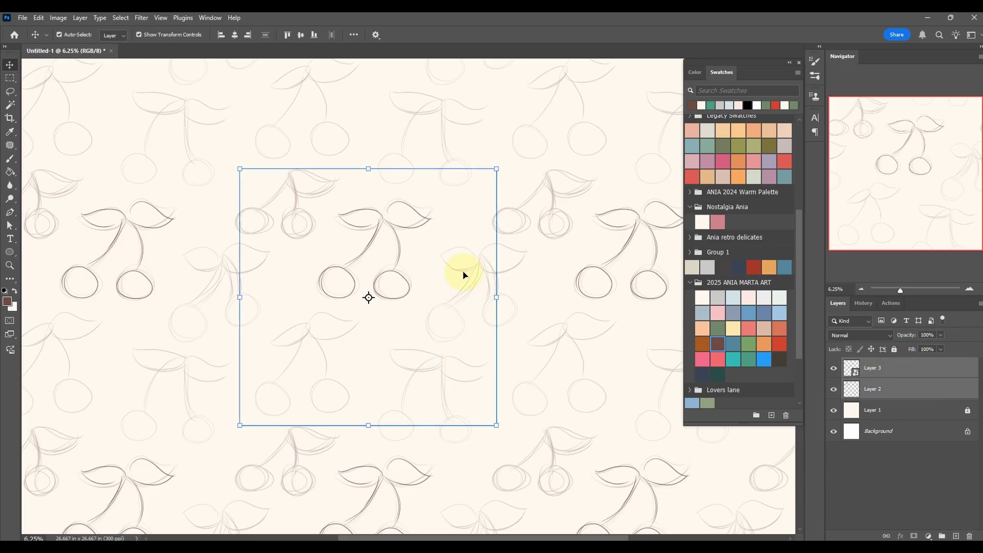
key(ctrl+t)
drag(451, 240, 404, 174)
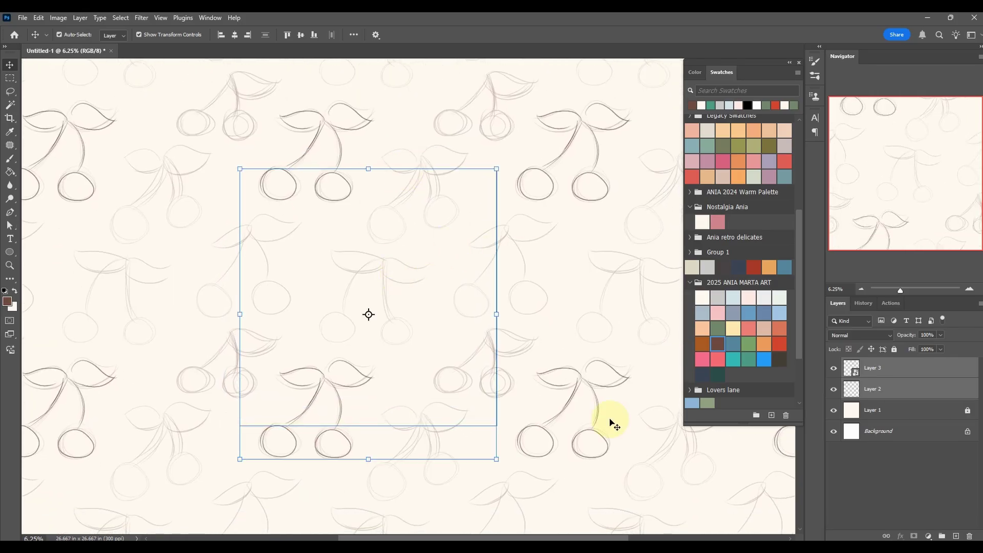
click(598, 433)
Add a new layer above Layer 3 and trace the central cherry pair, its stems and leaves with the brush
click(922, 373)
click(956, 535)
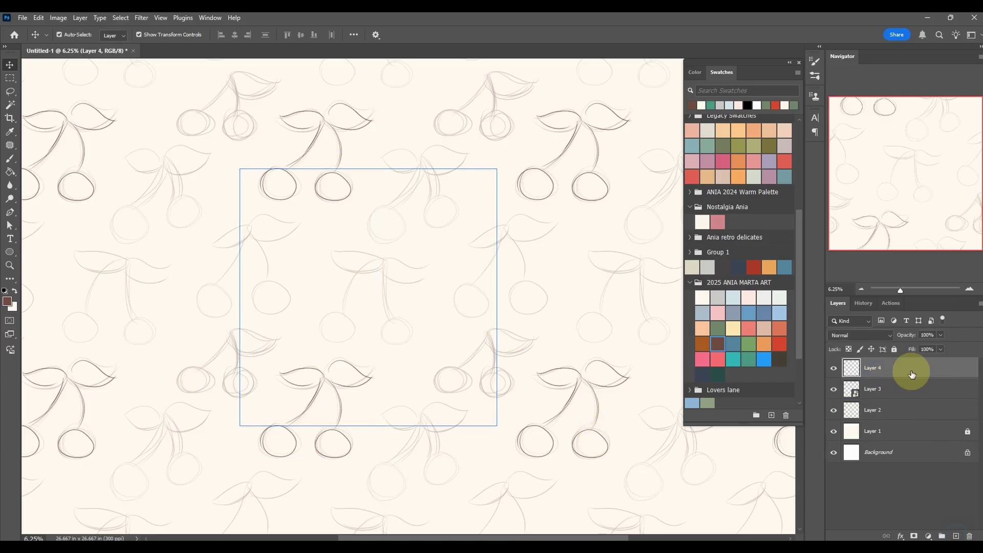
click(896, 363)
click(11, 92)
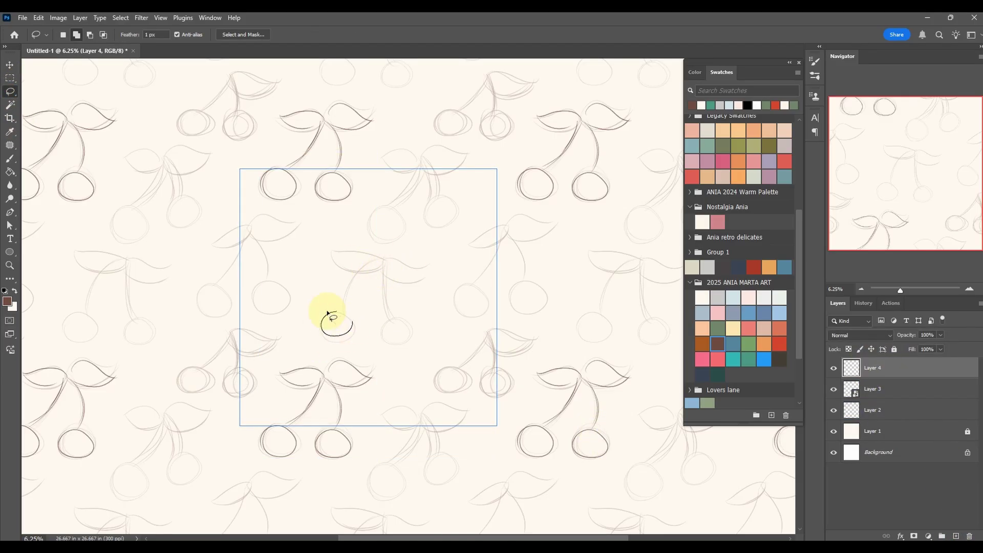
drag(321, 323, 324, 326)
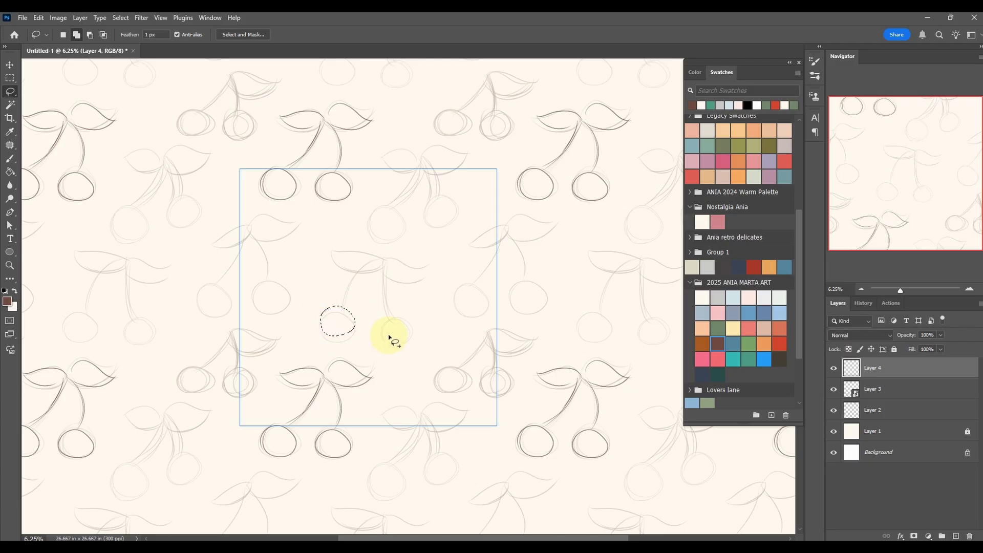
click(10, 159)
mouse_move(338, 310)
mouse_down()
mouse_move(330, 338)
mouse_move(340, 308)
mouse_move(382, 342)
mouse_move(387, 320)
mouse_up()
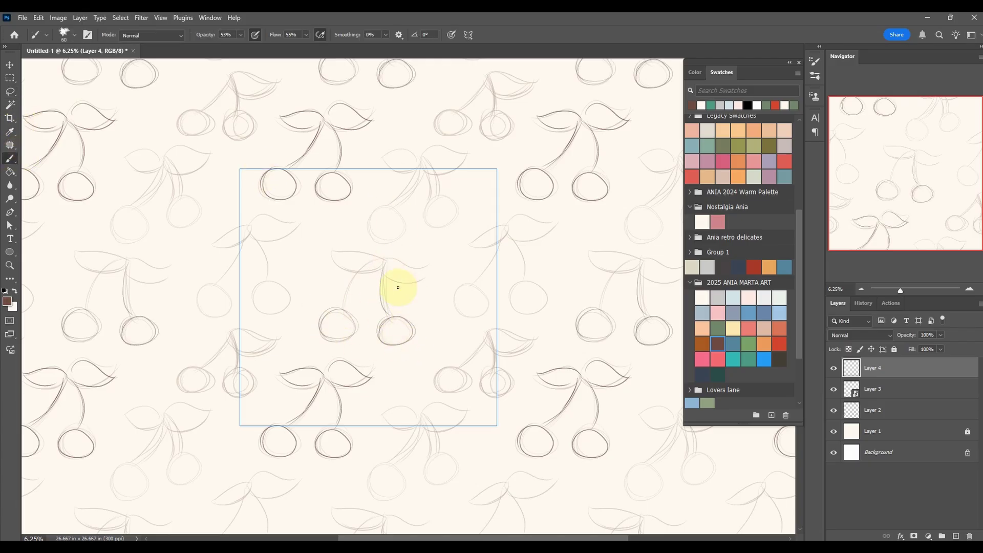
drag(382, 259, 346, 309)
mouse_move(406, 271)
mouse_down()
mouse_move(438, 274)
mouse_move(336, 248)
mouse_move(396, 253)
mouse_move(409, 272)
mouse_up()
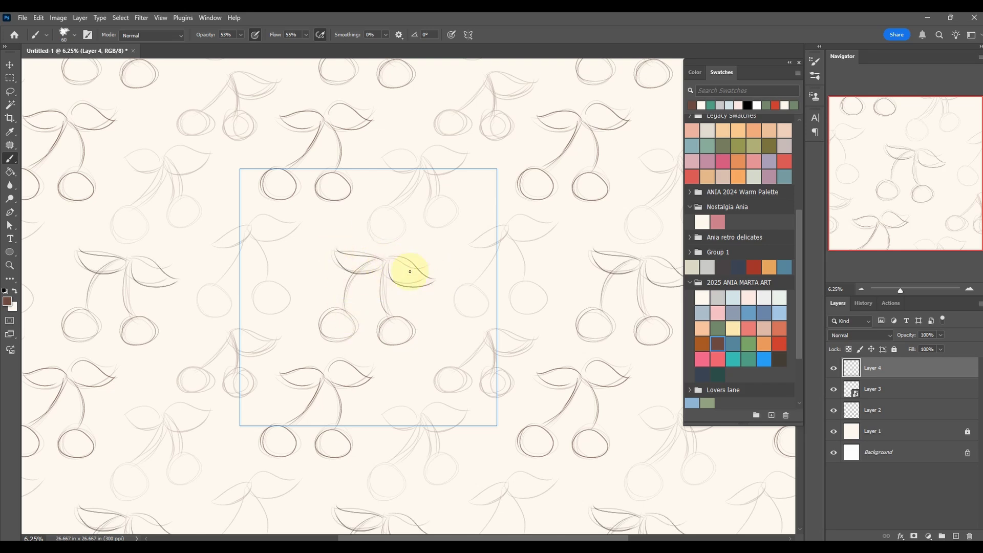
Convert Layer 4 with the second traced cherry pair to a smart object
right_click(854, 368)
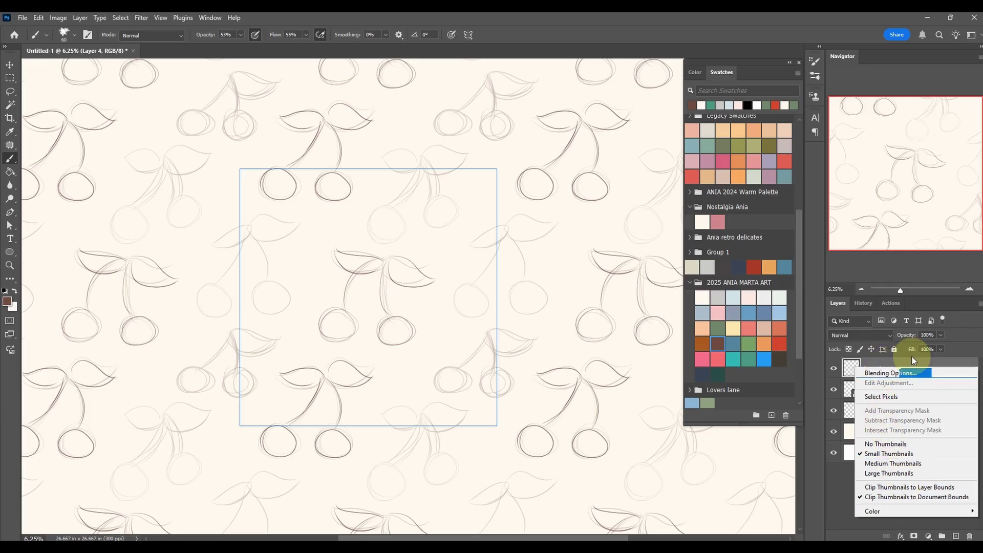
click(879, 364)
right_click(880, 366)
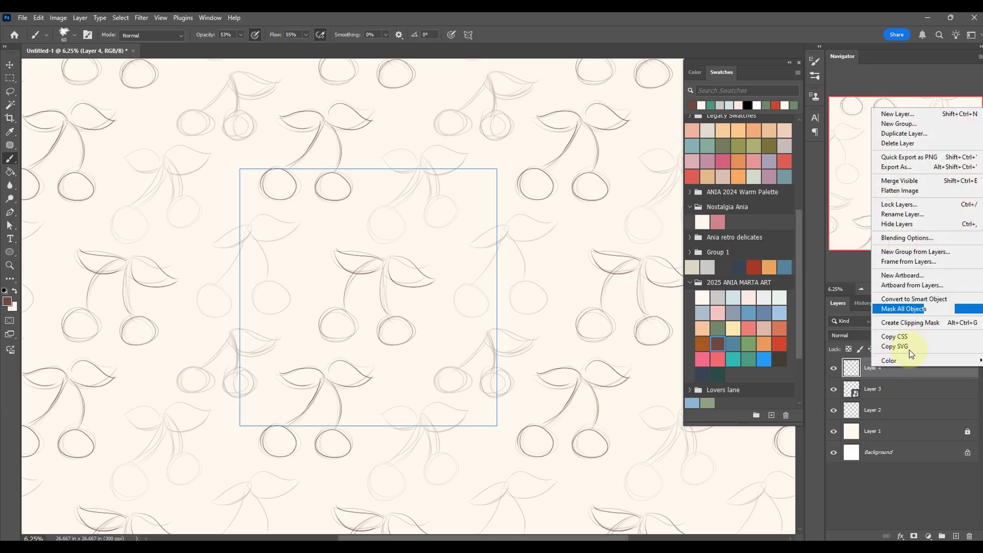
click(946, 300)
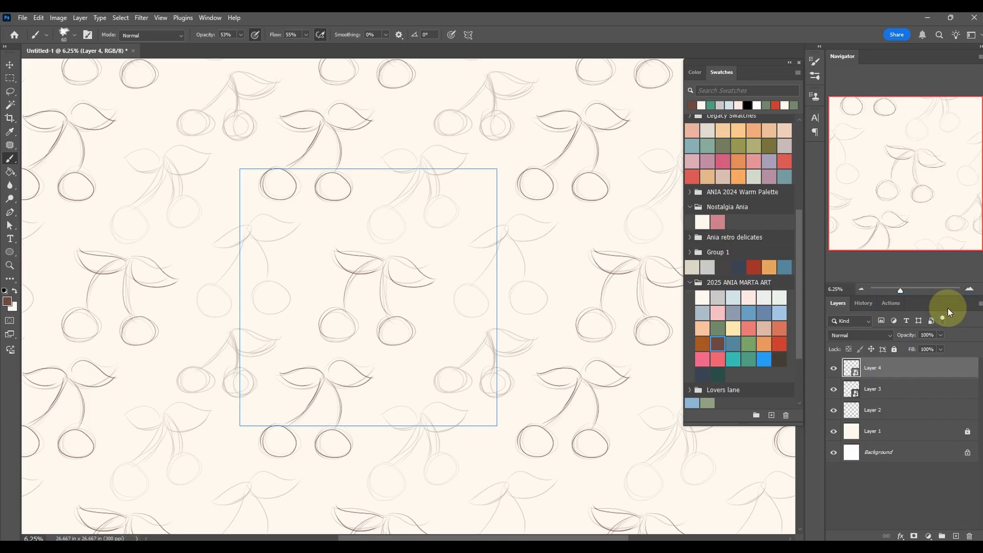
Try to move Layers 4, 3 and 2 together to reposition the cherries within the tile, and undo it
click(878, 390)
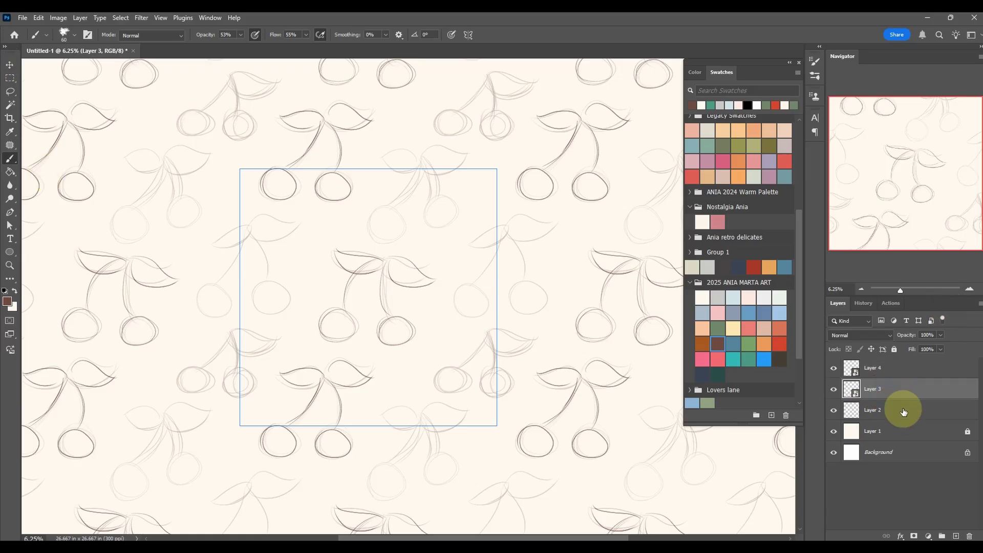
shift+click(904, 416)
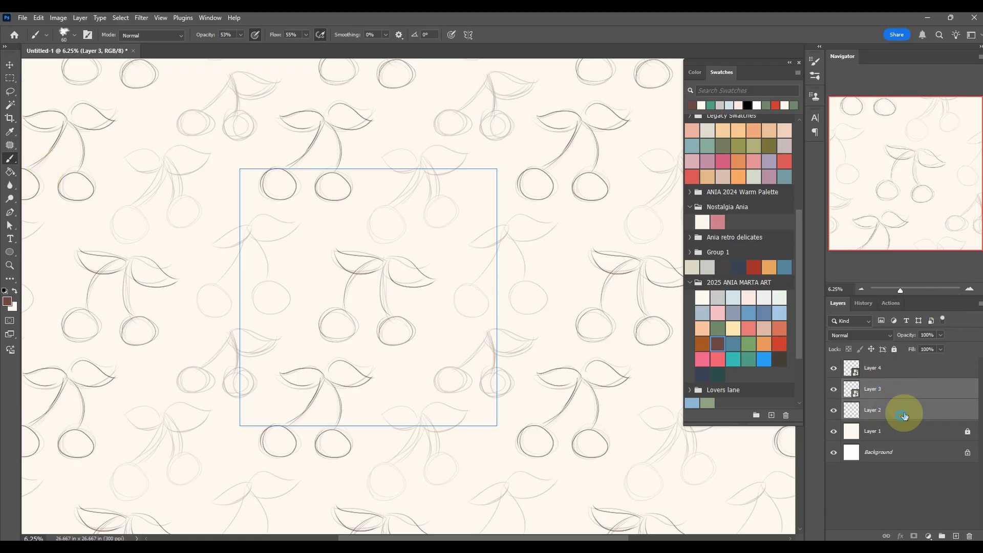
shift+click(895, 373)
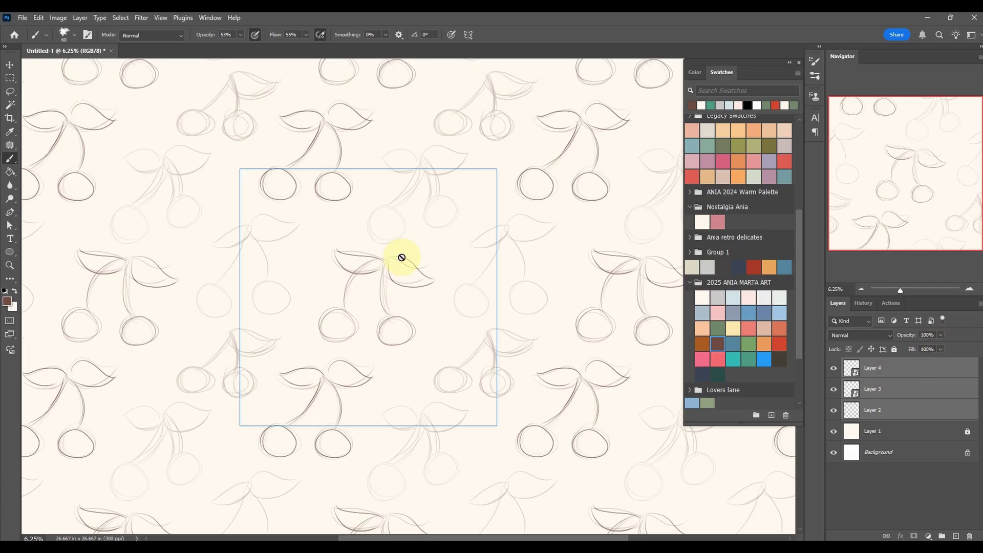
click(9, 64)
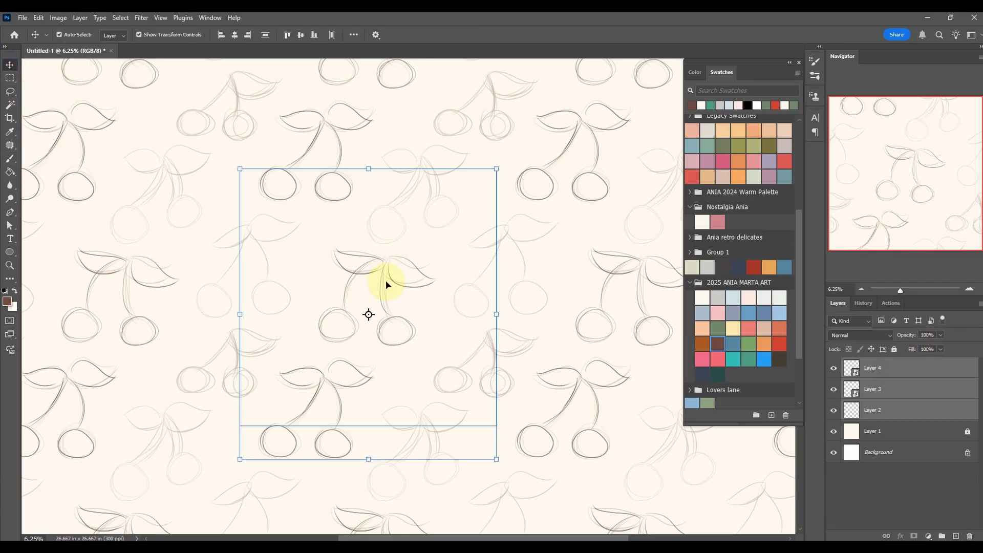
mouse_move(371, 274)
mouse_down()
mouse_move(343, 246)
mouse_move(338, 204)
mouse_move(415, 238)
mouse_move(420, 229)
mouse_up()
mouse_move(425, 274)
mouse_down()
mouse_move(441, 260)
mouse_move(503, 274)
mouse_up()
drag(480, 356, 487, 295)
drag(383, 342, 411, 297)
click(334, 388)
drag(334, 389, 357, 352)
key(ctrl+z)
click(466, 381)
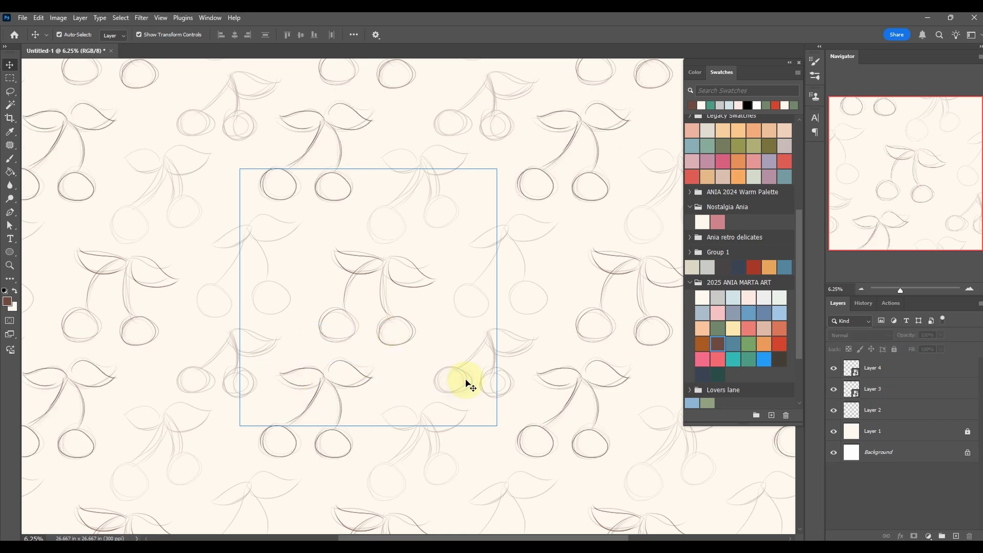
Move Layers 4, 3 and 2 together vertically until a faint untraced cherry pair lies fully inside the tile, and deselect the layers
click(896, 368)
shift+click(921, 389)
shift+click(953, 413)
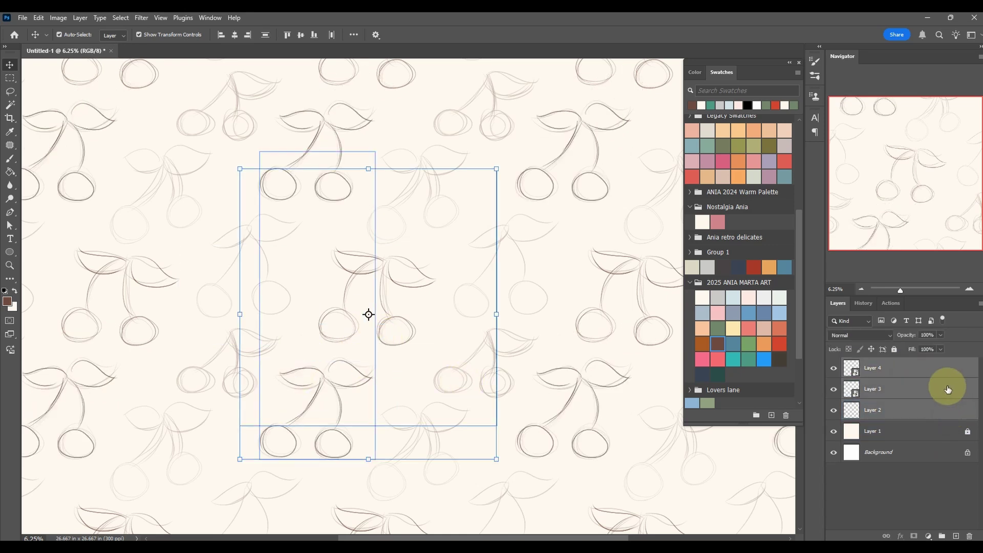
drag(389, 319, 389, 318)
drag(417, 259, 392, 191)
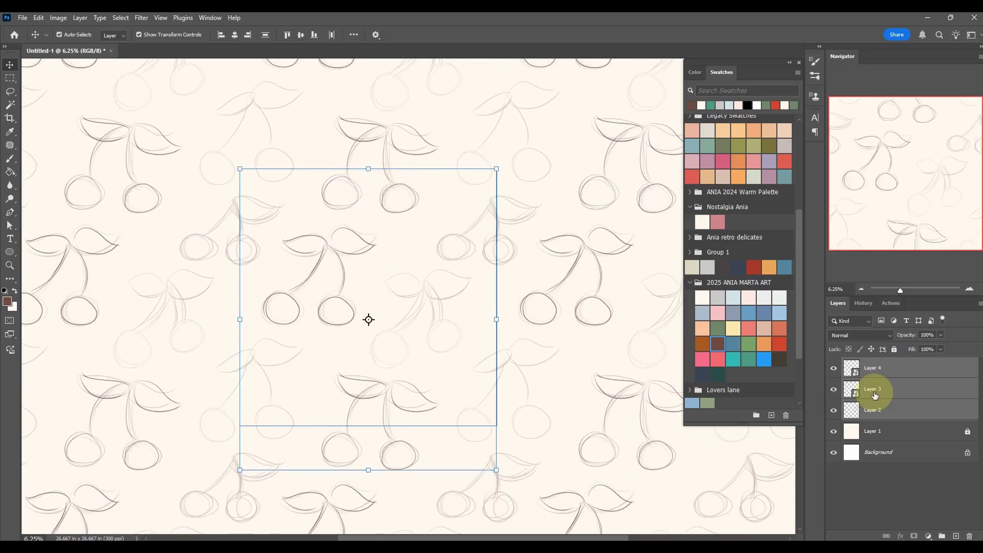
click(905, 429)
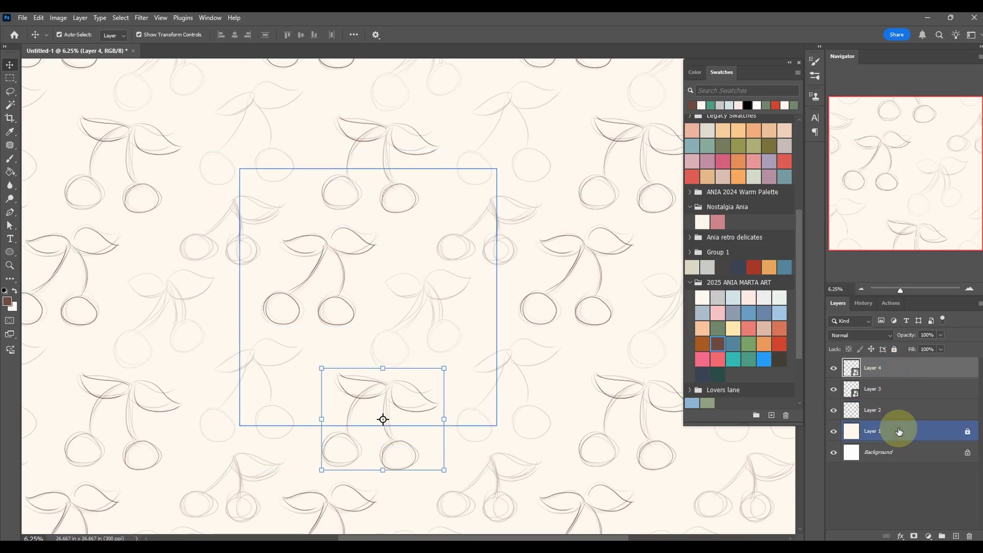
ctrl+click(905, 425)
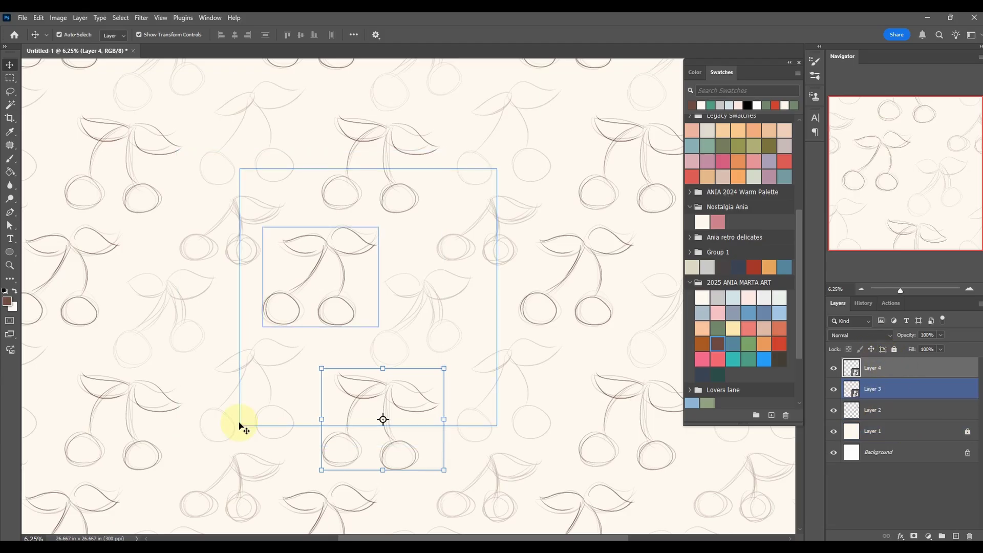
click(480, 341)
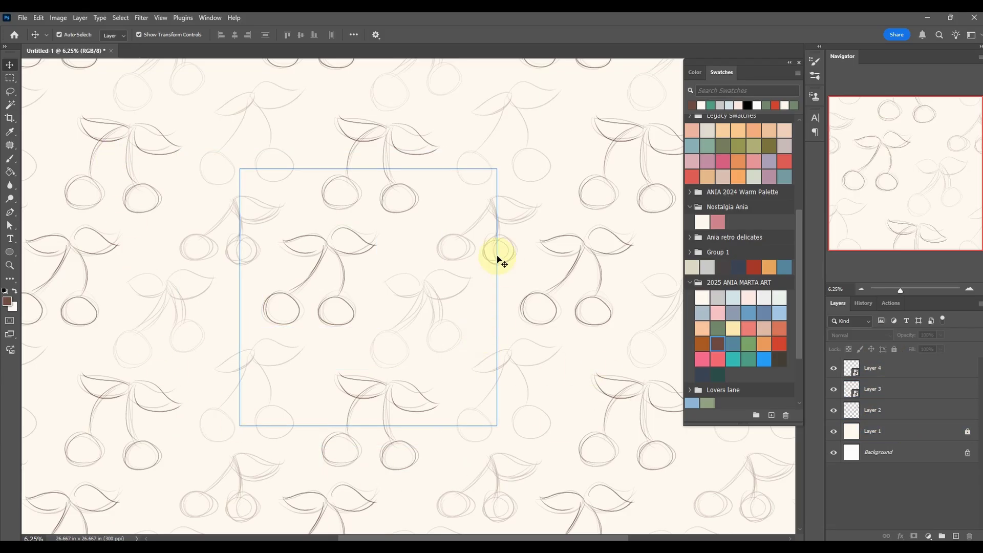
Add a new layer above Layer 4 and trace the untraced cherry pair inside the tile, with stems and leaves, using the brush
click(892, 369)
click(834, 368)
click(834, 368)
click(438, 294)
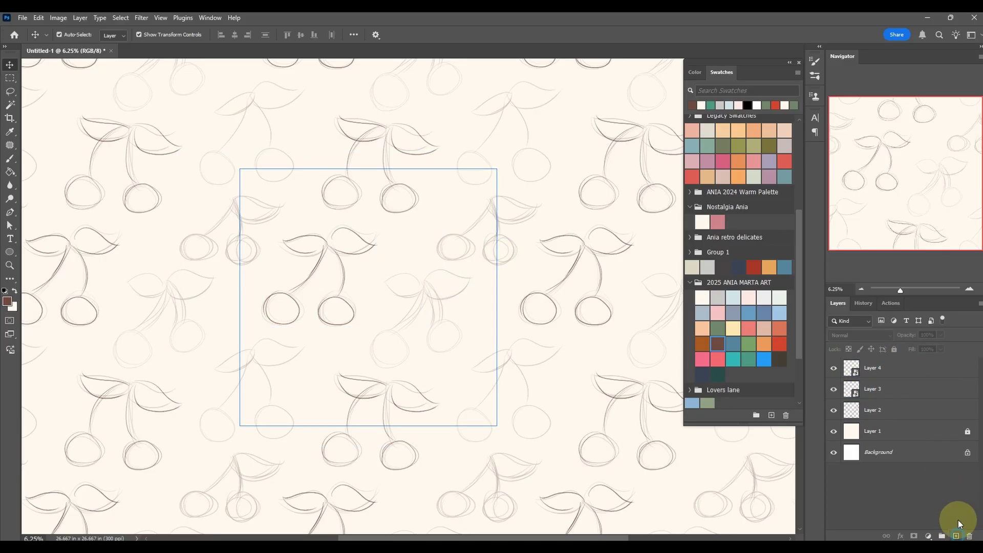
click(956, 536)
click(10, 158)
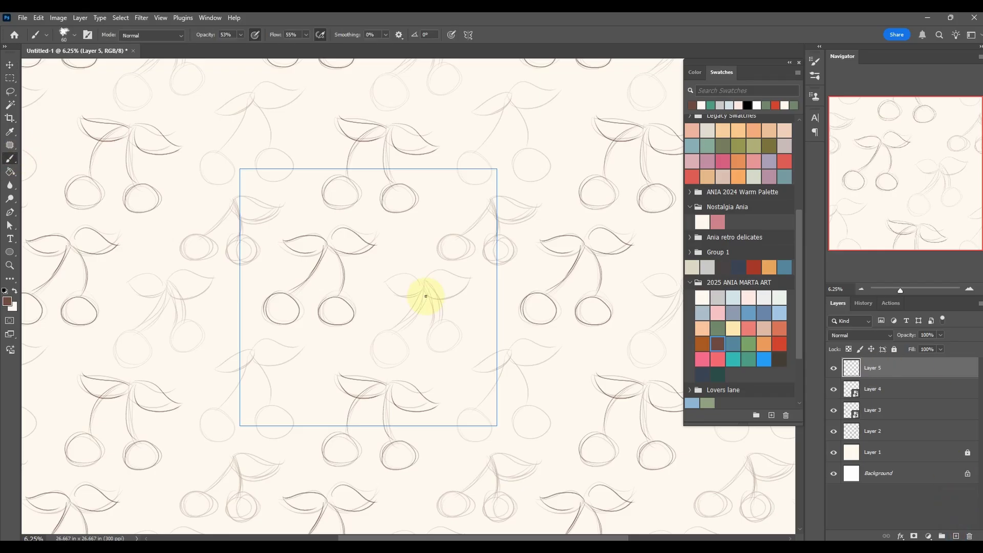
mouse_move(372, 345)
mouse_down()
mouse_move(397, 324)
mouse_move(373, 342)
mouse_up()
mouse_move(446, 322)
mouse_down()
mouse_move(460, 320)
mouse_move(435, 283)
mouse_up()
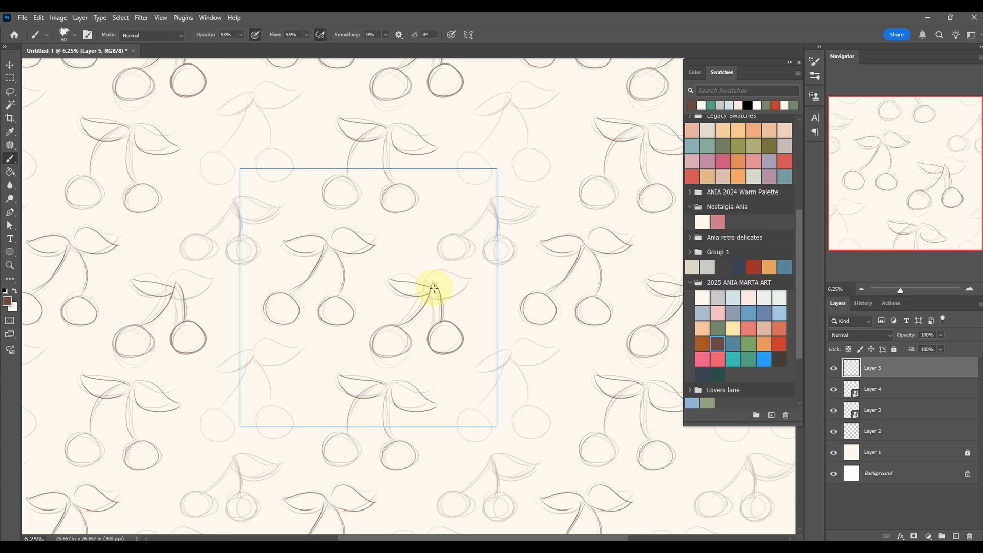
key(ctrl+z)
key(ctrl+z)
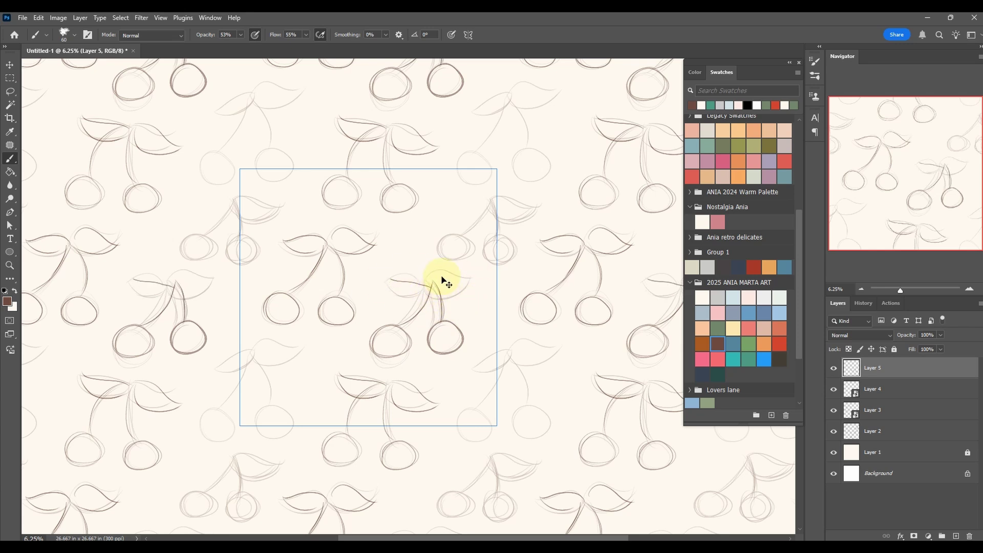
drag(432, 284, 490, 278)
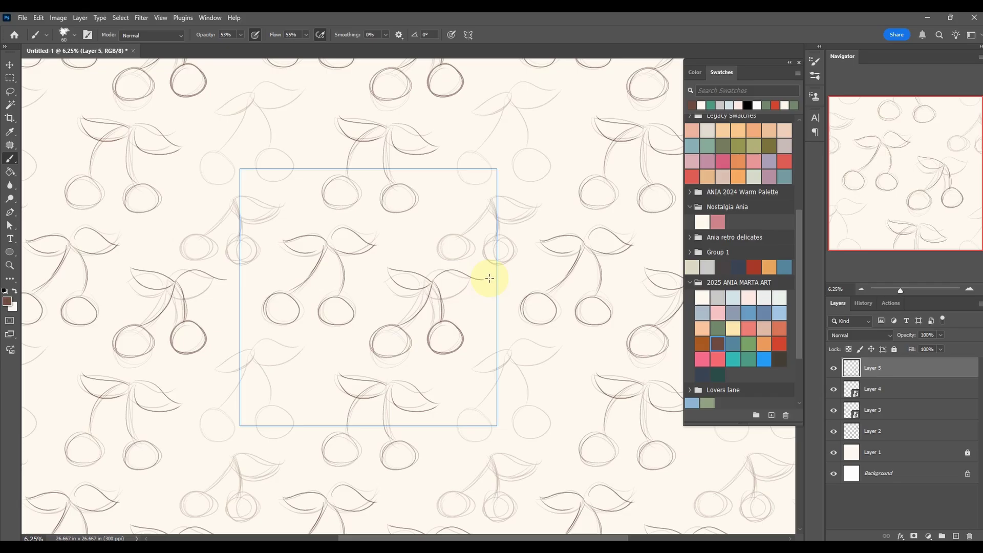
Convert Layer 5 with the third traced cherry pair to a smart object
right_click(853, 366)
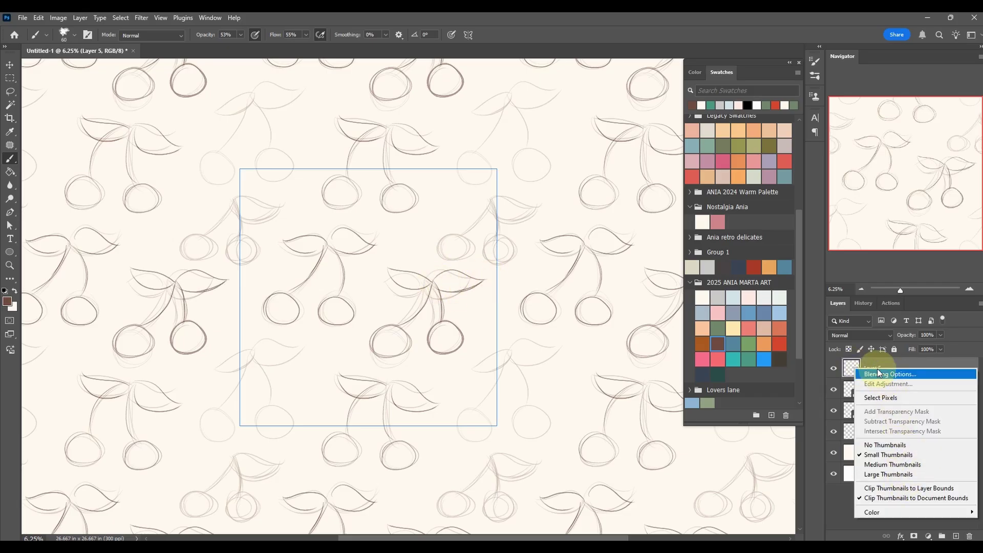
click(919, 367)
right_click(924, 365)
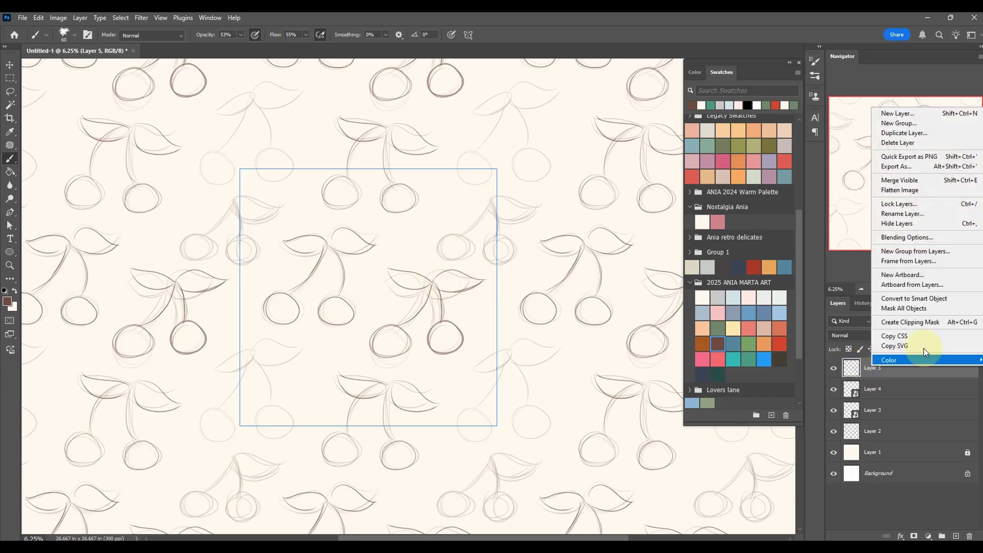
click(927, 299)
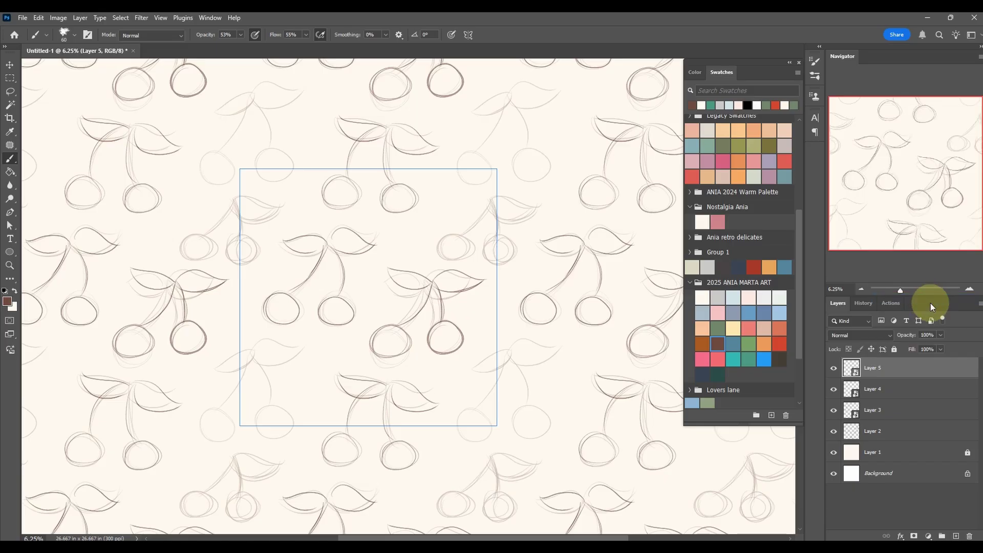
Move Layers 5, 4, 3 and 2 together down and to the left, bringing the two remaining untraced cherry pairs inside the tile
shift+click(904, 432)
click(9, 64)
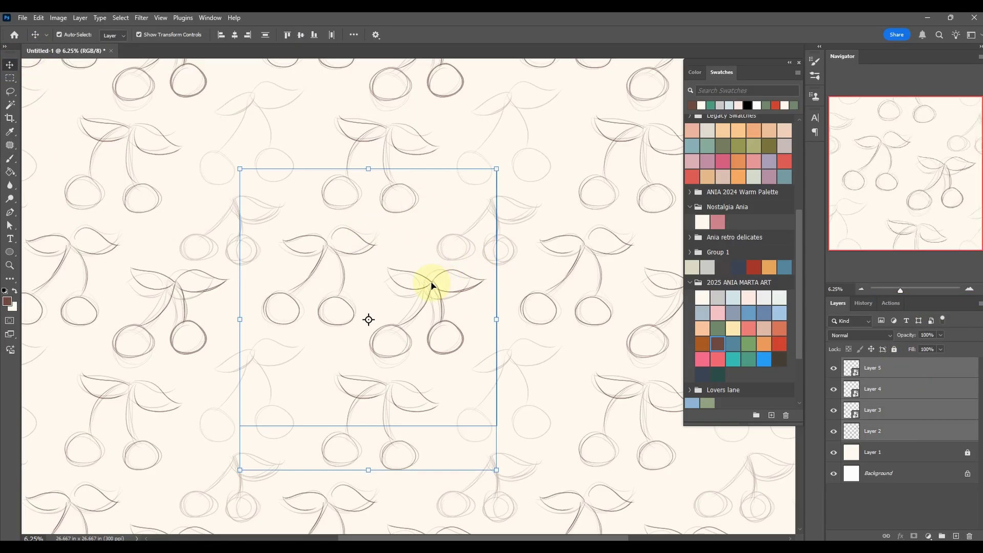
drag(431, 286, 322, 380)
Add a new layer above Layer 5 and trace the lower untraced cherry pair, its stems and leaf with the brush
click(901, 369)
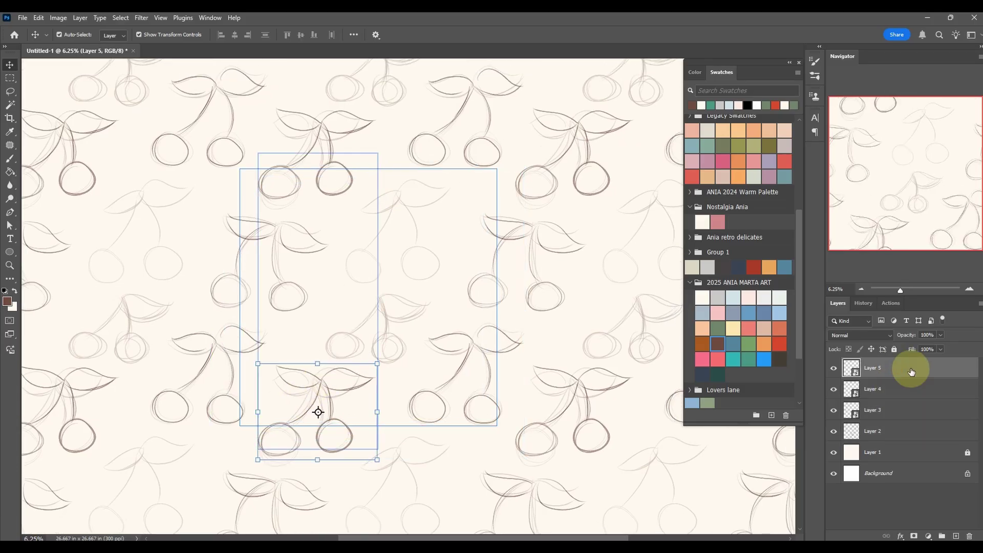
click(955, 536)
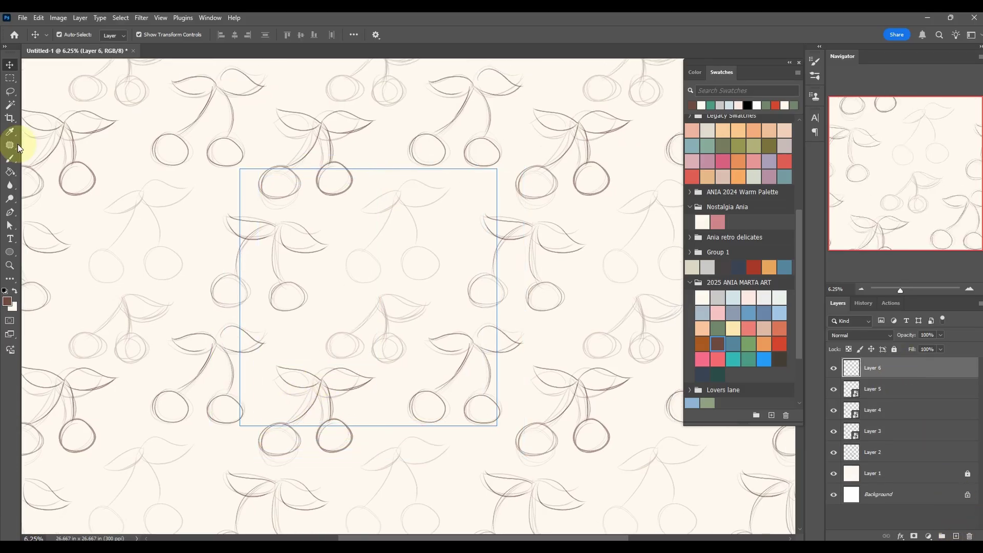
click(9, 159)
drag(353, 330, 387, 299)
drag(346, 337, 345, 329)
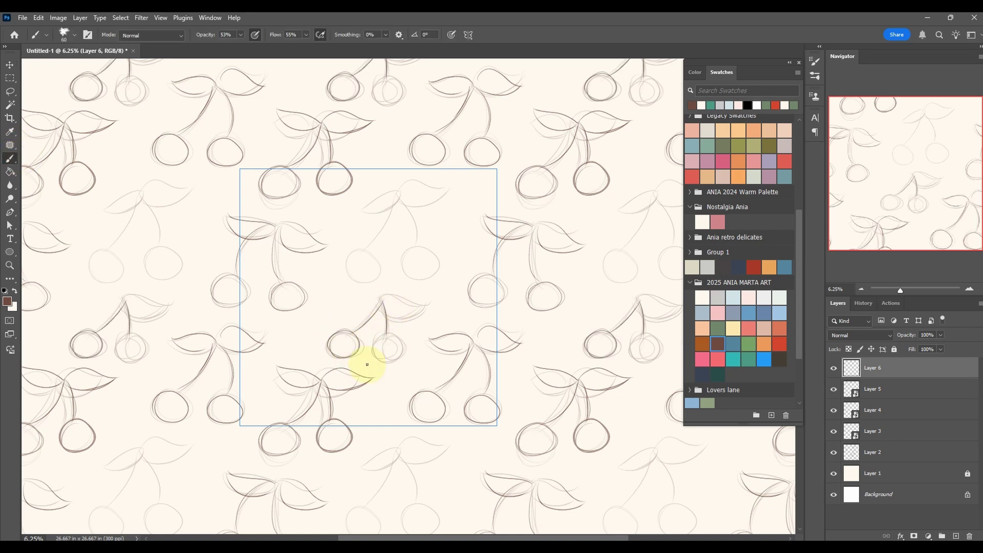
drag(398, 353, 400, 356)
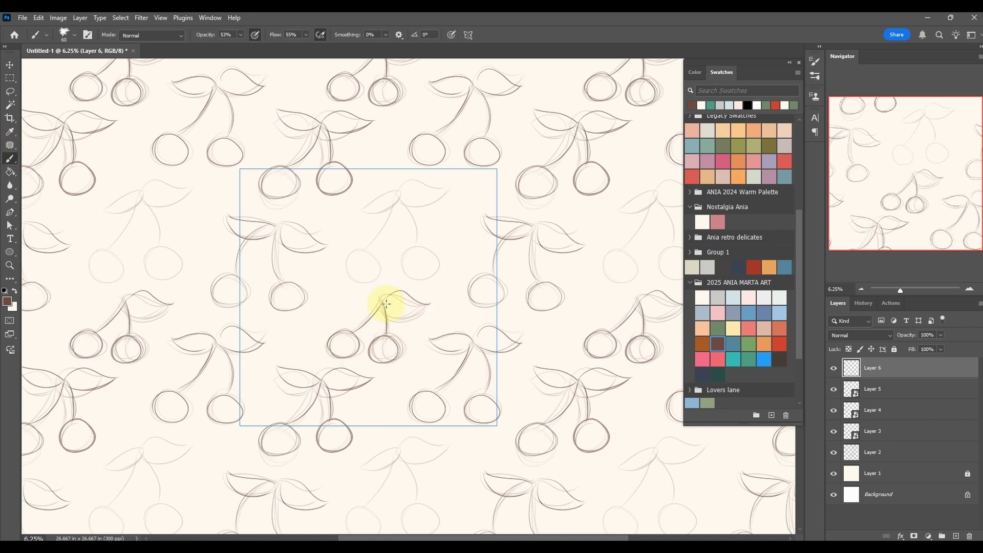
Convert Layer 6 with the fourth traced cherry pair to a smart object
right_click(850, 370)
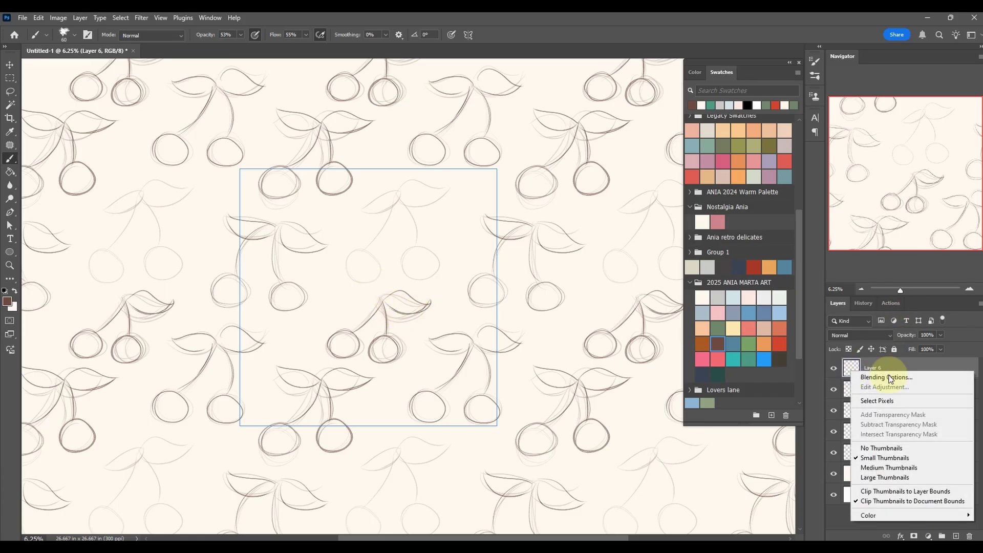
click(854, 366)
right_click(854, 370)
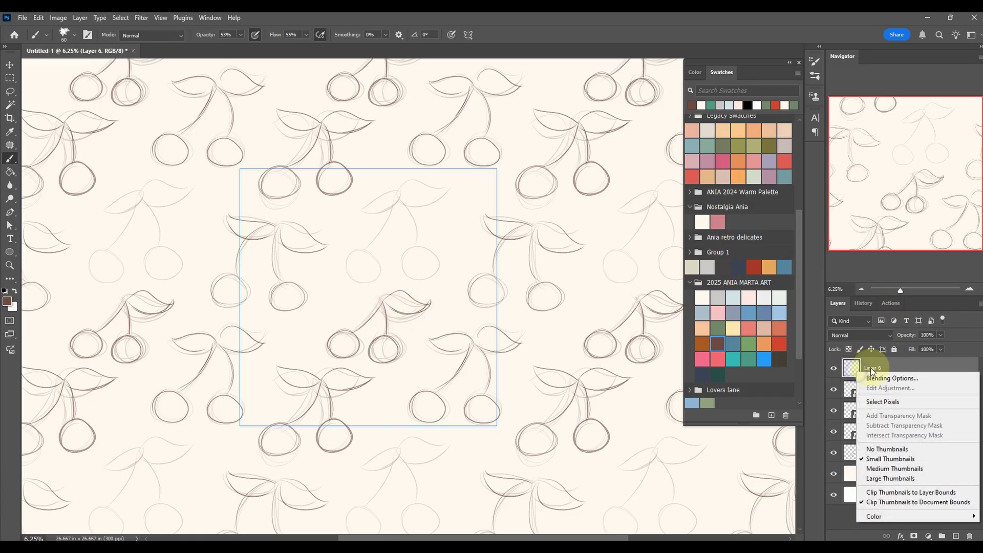
click(890, 367)
right_click(889, 368)
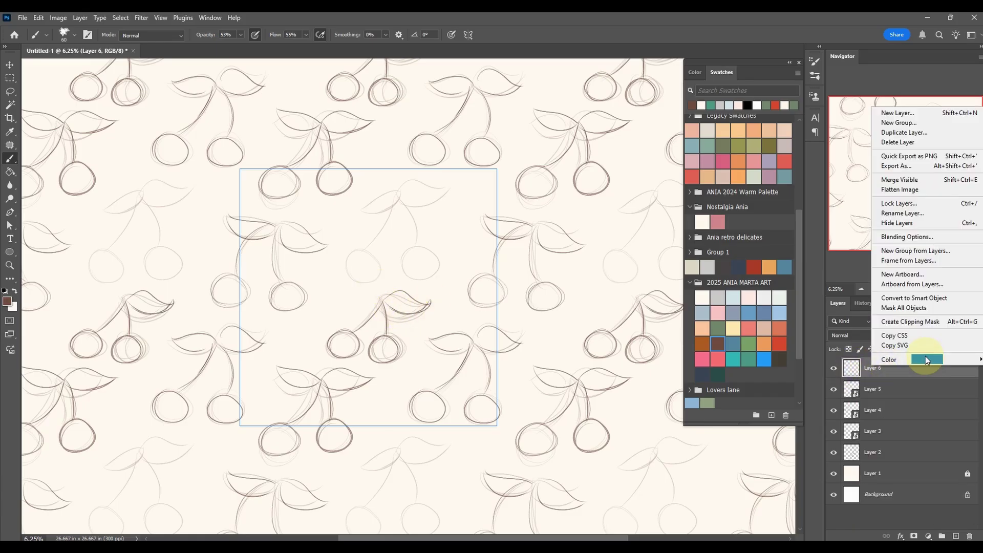
click(930, 297)
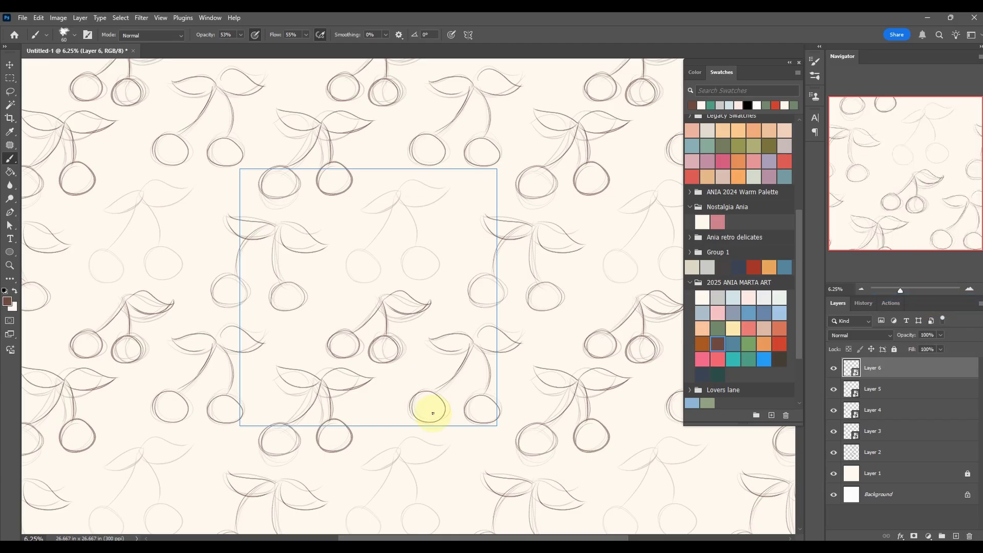
Add a new layer above Layer 6 and trace the last untraced cherry pair, with its stems and leaves, in the tile's upper part
click(956, 536)
click(389, 215)
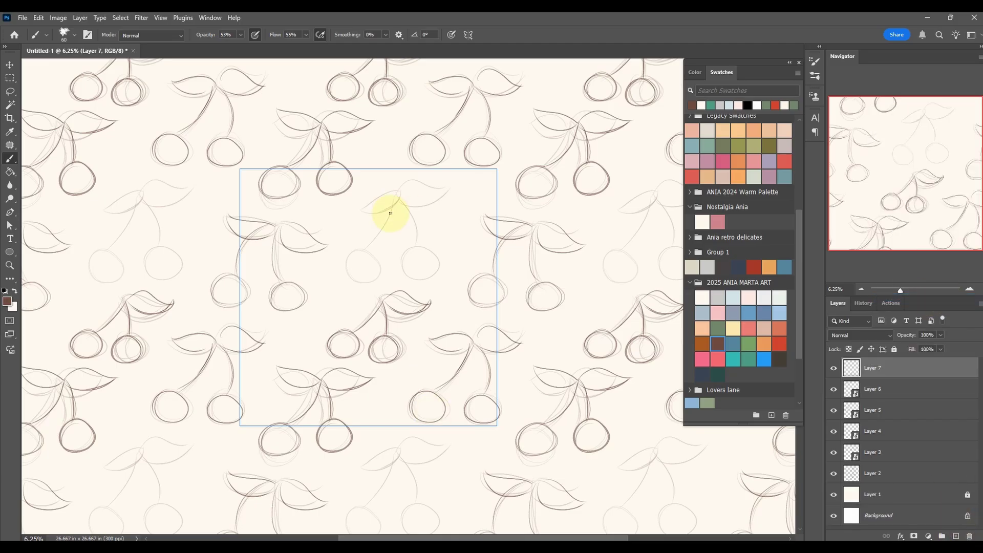
mouse_move(366, 249)
mouse_down()
mouse_move(401, 196)
mouse_move(373, 241)
mouse_move(403, 196)
mouse_move(413, 240)
mouse_move(410, 214)
mouse_move(382, 266)
mouse_move(421, 245)
mouse_move(403, 199)
mouse_move(455, 193)
mouse_move(384, 196)
mouse_move(361, 213)
mouse_move(407, 195)
mouse_move(346, 196)
mouse_up()
Convert Layer 7 with the fifth traced cherry pair to a smart object
right_click(856, 368)
right_click(872, 368)
click(907, 299)
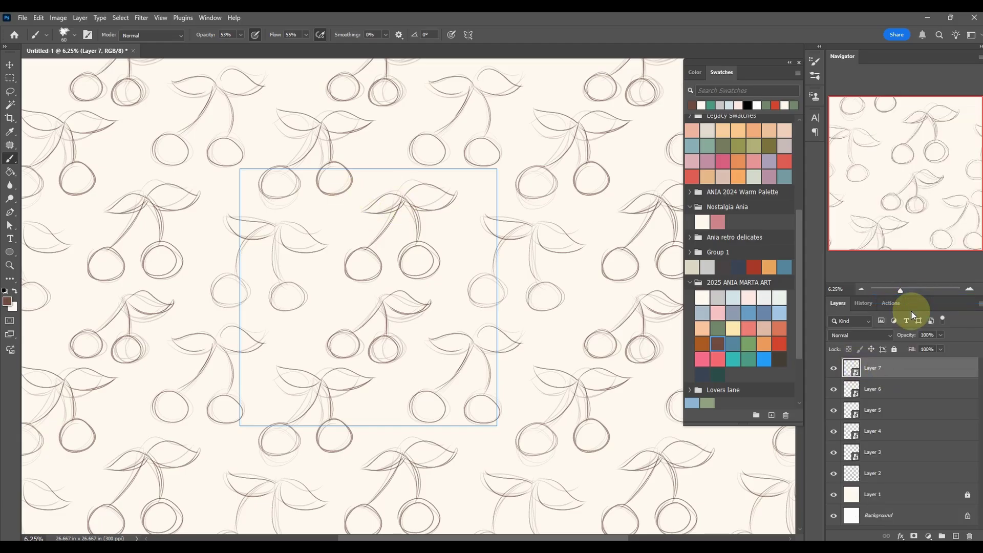
Check the traced motifs by toggling the visibility of Layers 6, 5, 4 and 3, and hide the rough sketch on Layer 2
click(834, 389)
click(833, 389)
click(834, 390)
click(833, 391)
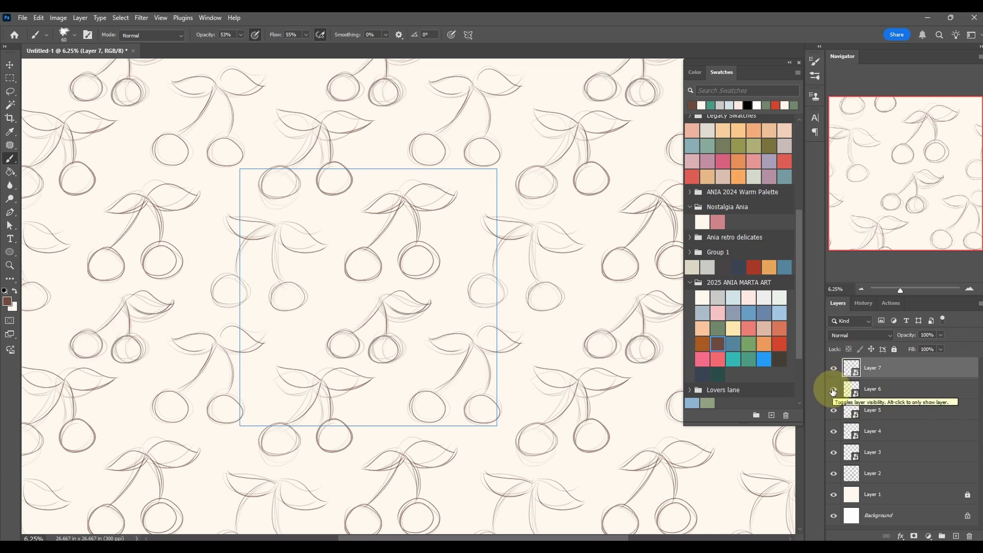
click(834, 410)
click(834, 412)
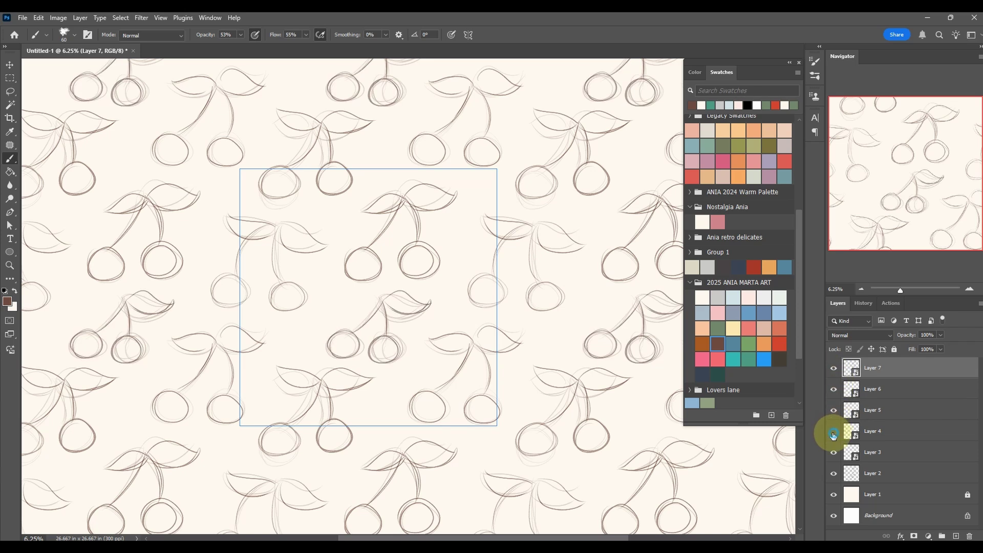
click(834, 431)
click(835, 431)
click(834, 454)
click(835, 453)
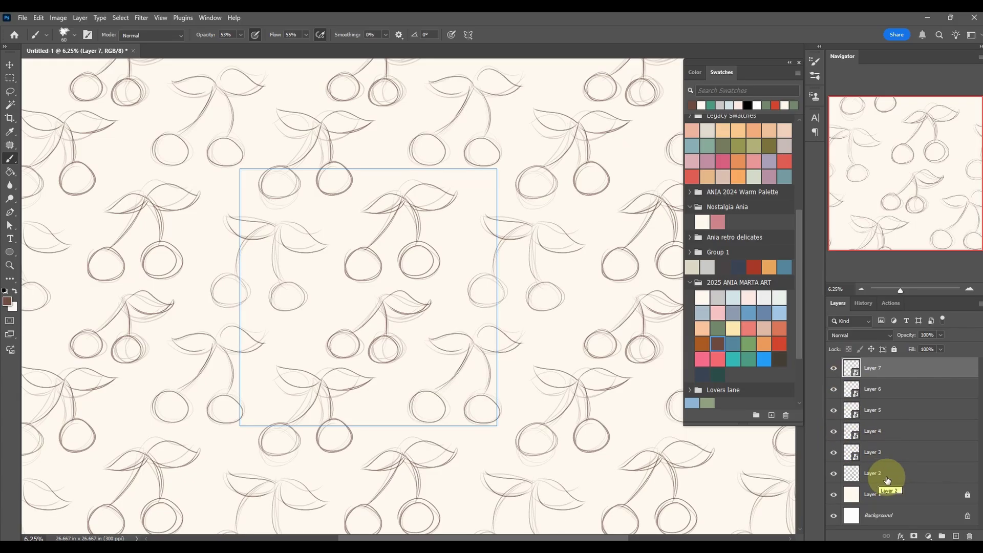
click(835, 479)
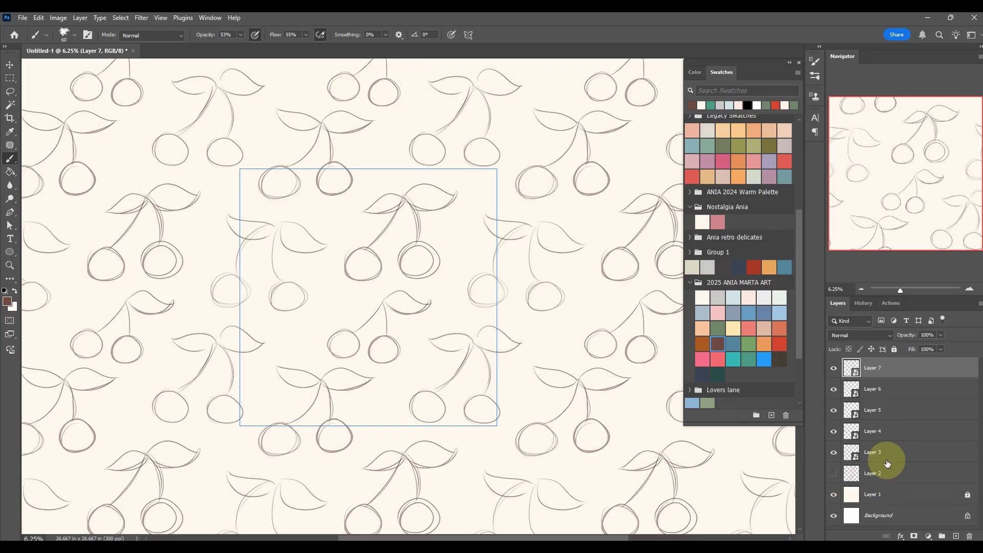
Open the contents of the Layer 3 smart object and add a new layer above the traced cherry sketch
click(916, 446)
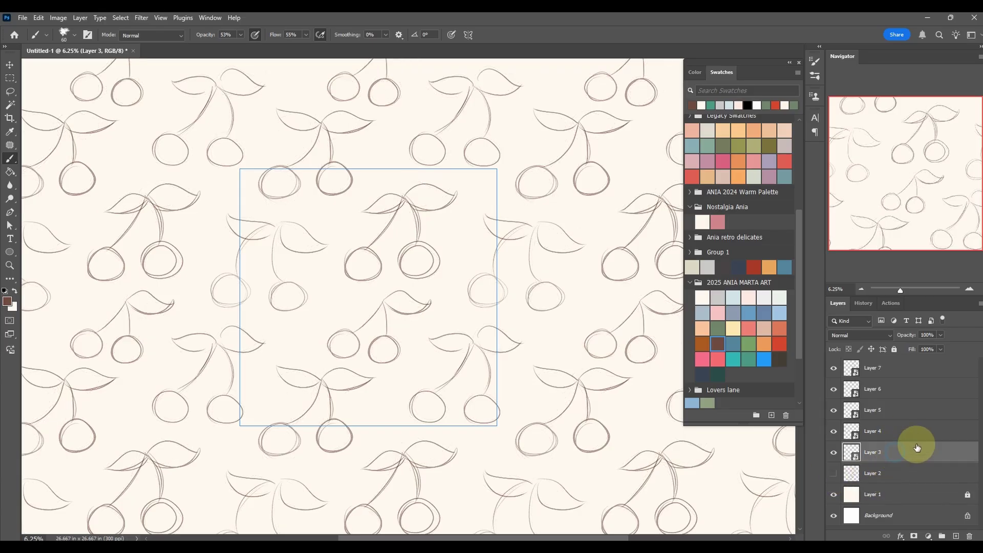
double_click(851, 453)
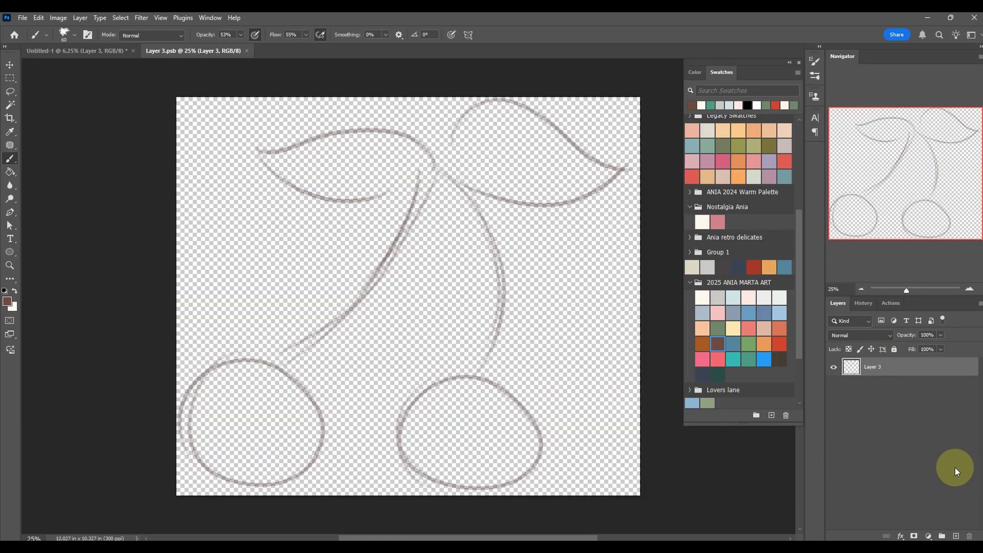
click(954, 535)
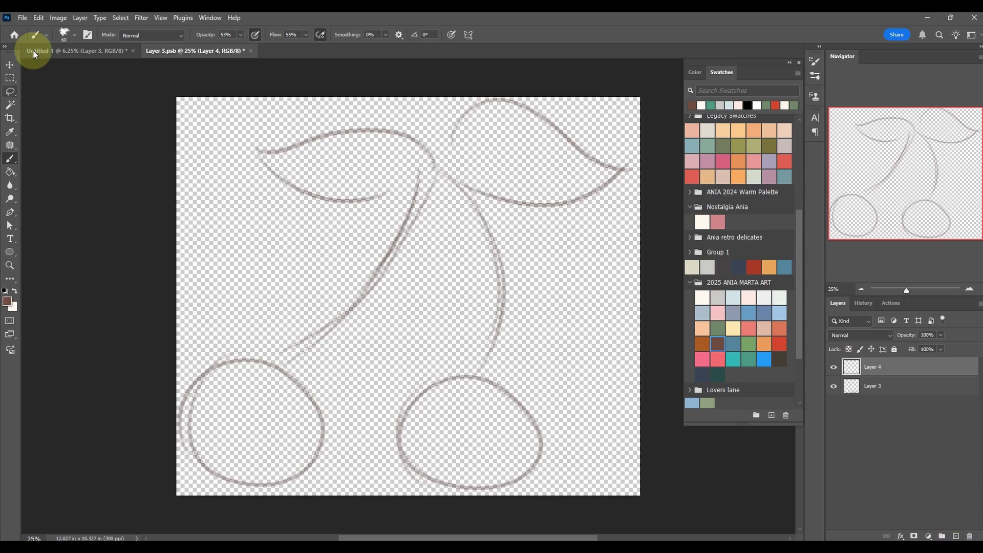
Paint both cherries red over the sketch on Layer 4 with the watercolor opaque brush at 150 px
click(75, 35)
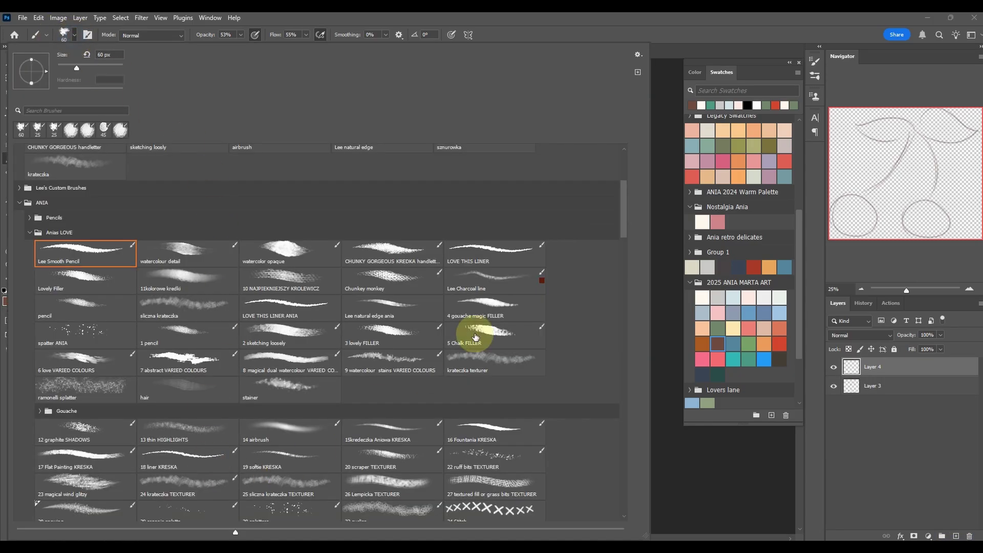
click(279, 253)
click(558, 35)
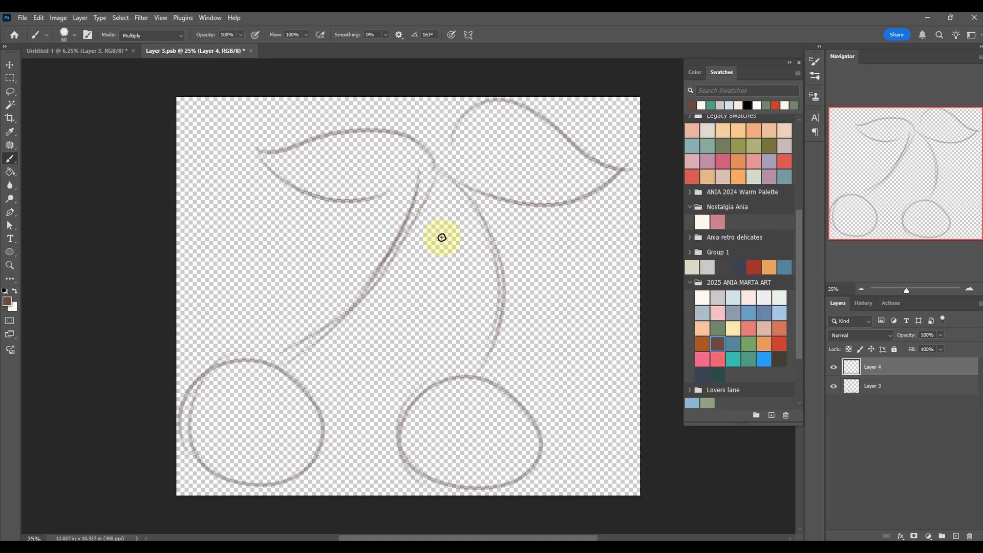
click(779, 342)
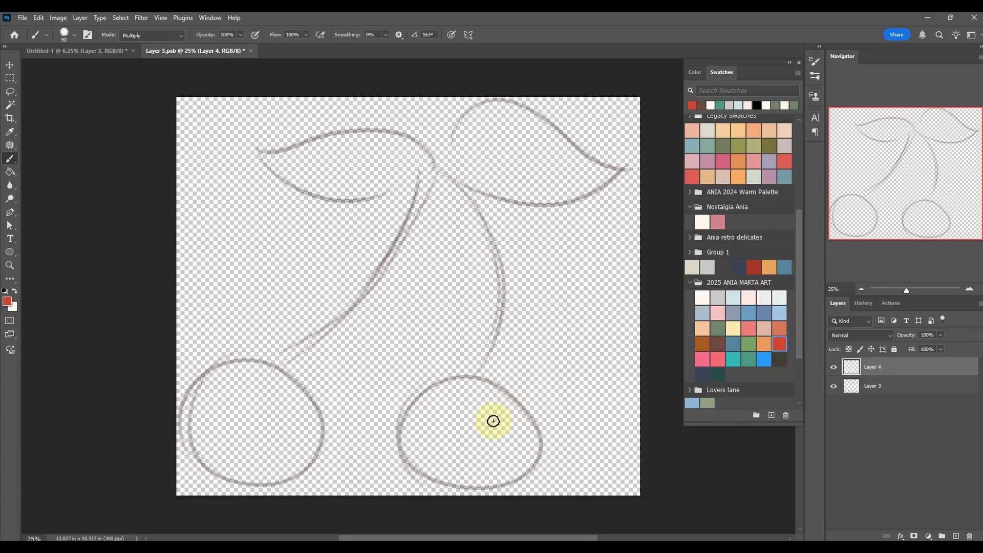
key(bracketright)
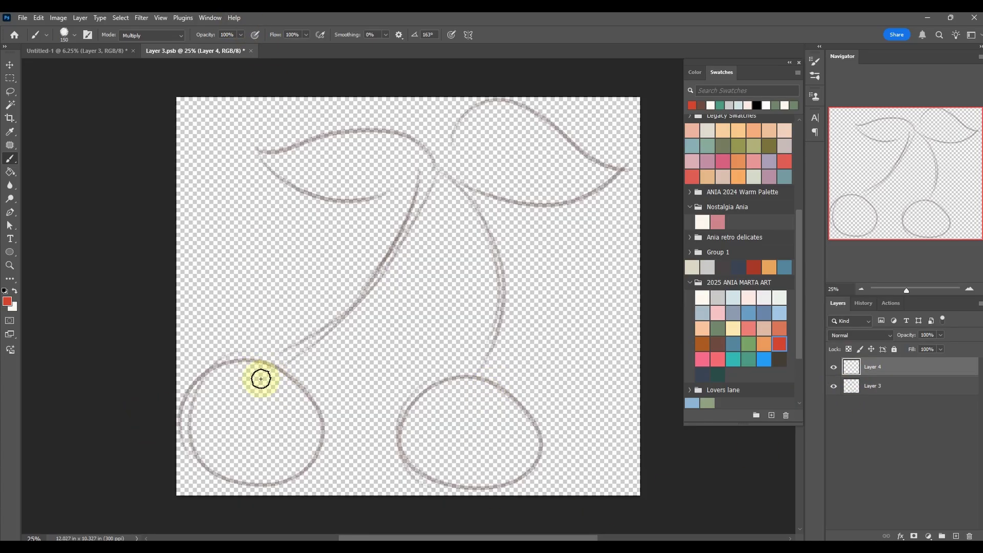
mouse_move(265, 371)
mouse_down()
mouse_move(238, 366)
mouse_move(211, 384)
mouse_move(203, 419)
mouse_move(215, 450)
mouse_move(256, 465)
mouse_move(297, 440)
mouse_move(299, 391)
mouse_move(261, 364)
mouse_move(214, 416)
mouse_move(295, 411)
mouse_move(249, 449)
mouse_move(266, 392)
mouse_up()
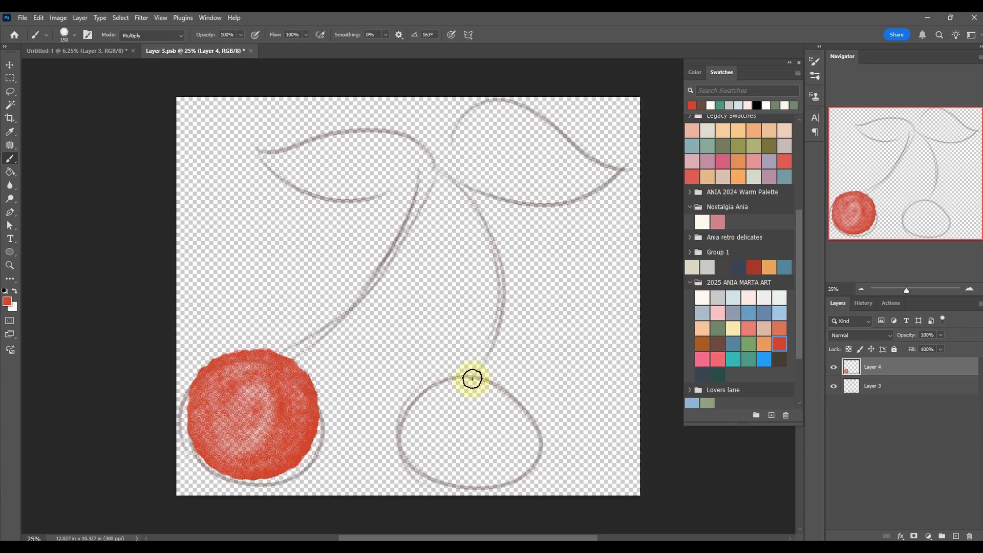
mouse_move(471, 373)
mouse_down()
mouse_move(430, 387)
mouse_move(417, 433)
mouse_move(446, 462)
mouse_move(498, 461)
mouse_move(524, 412)
mouse_move(463, 375)
mouse_move(460, 462)
mouse_move(433, 416)
mouse_move(451, 398)
mouse_move(452, 444)
mouse_move(504, 418)
mouse_move(474, 412)
mouse_move(477, 442)
mouse_move(464, 427)
mouse_up()
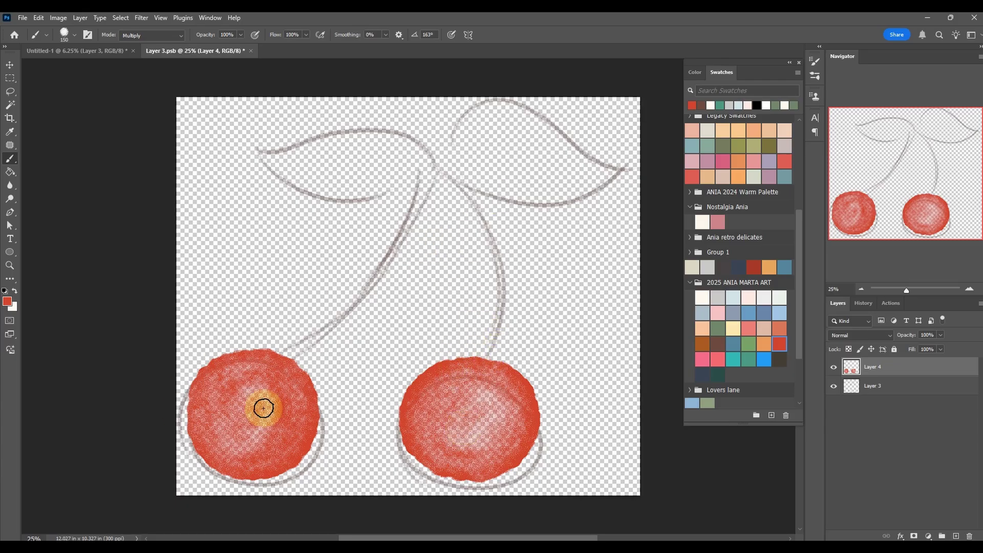
mouse_move(248, 408)
mouse_down()
mouse_move(211, 377)
mouse_move(200, 407)
mouse_move(225, 457)
mouse_move(270, 462)
mouse_move(254, 466)
mouse_move(196, 385)
mouse_move(208, 378)
mouse_move(194, 423)
mouse_move(237, 460)
mouse_move(287, 454)
mouse_move(211, 382)
mouse_move(246, 439)
mouse_move(220, 408)
mouse_move(259, 446)
mouse_up()
key(ctrl+z)
key(ctrl+z)
key(ctrl+z)
key(ctrl+z)
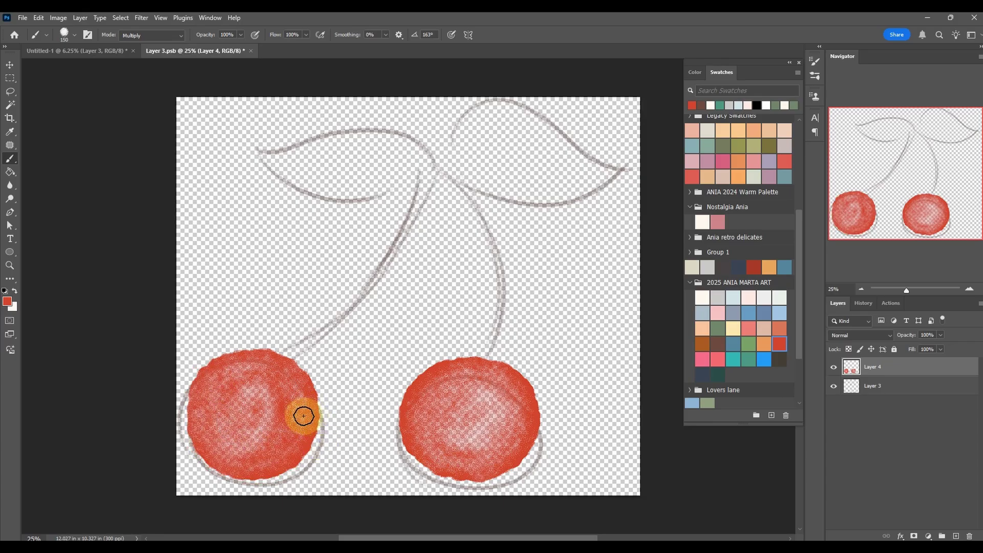
Shade both cherries with extra red strokes, using 53% opacity and pen pressure for opacity
click(258, 37)
mouse_move(212, 378)
mouse_down()
mouse_move(201, 439)
mouse_move(227, 465)
mouse_move(257, 471)
mouse_move(285, 454)
mouse_up()
key(ctrl+z)
mouse_move(217, 399)
mouse_down()
mouse_move(201, 418)
mouse_move(224, 460)
mouse_move(268, 465)
mouse_move(291, 452)
mouse_up()
mouse_move(210, 394)
mouse_down()
mouse_move(220, 420)
mouse_move(249, 441)
mouse_move(281, 442)
mouse_move(225, 434)
mouse_move(217, 377)
mouse_move(268, 453)
mouse_up()
drag(211, 373, 204, 391)
mouse_move(432, 397)
mouse_down()
mouse_move(442, 457)
mouse_move(482, 464)
mouse_move(505, 454)
mouse_up()
mouse_move(436, 402)
mouse_down()
mouse_move(470, 457)
mouse_move(417, 429)
mouse_move(412, 450)
mouse_move(417, 395)
mouse_move(445, 463)
mouse_move(508, 457)
mouse_move(429, 398)
mouse_move(513, 453)
mouse_move(539, 440)
mouse_up()
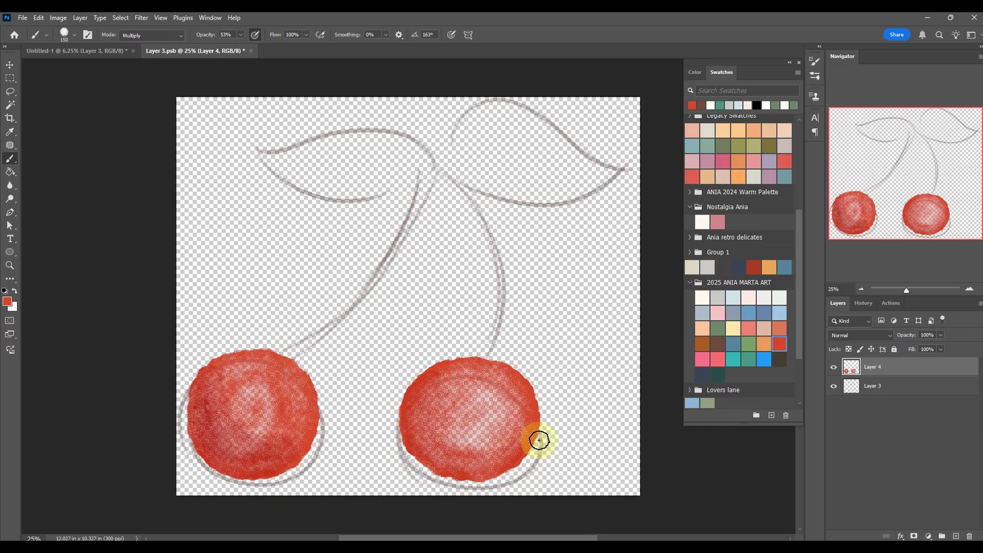
Add a new layer and paint both leaves green with a 100 px brush at 100% opacity
click(955, 535)
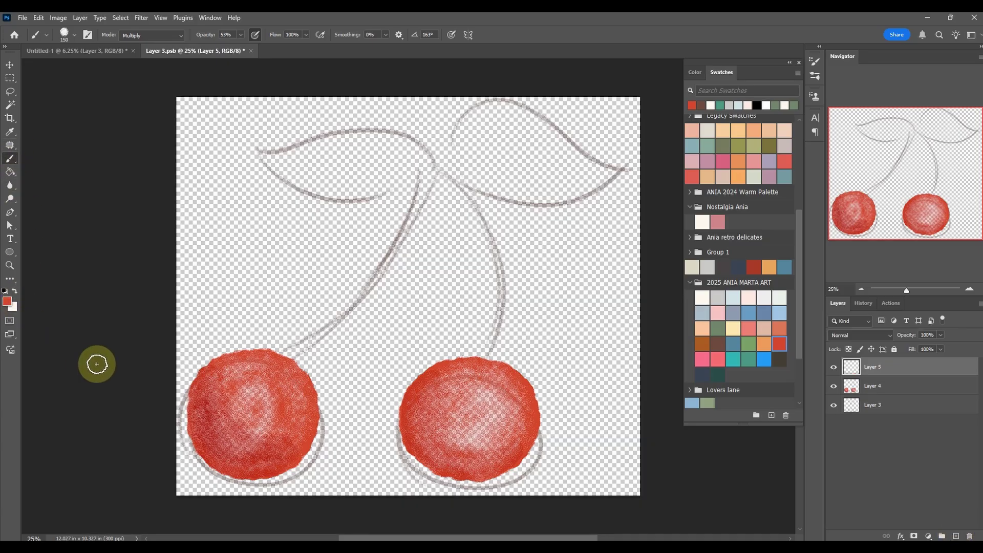
click(14, 290)
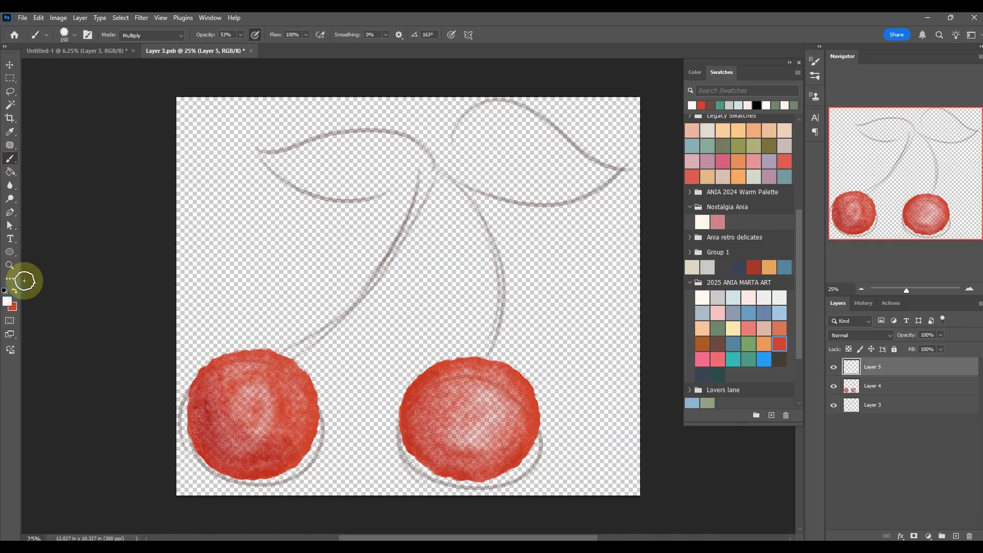
click(757, 357)
click(456, 157)
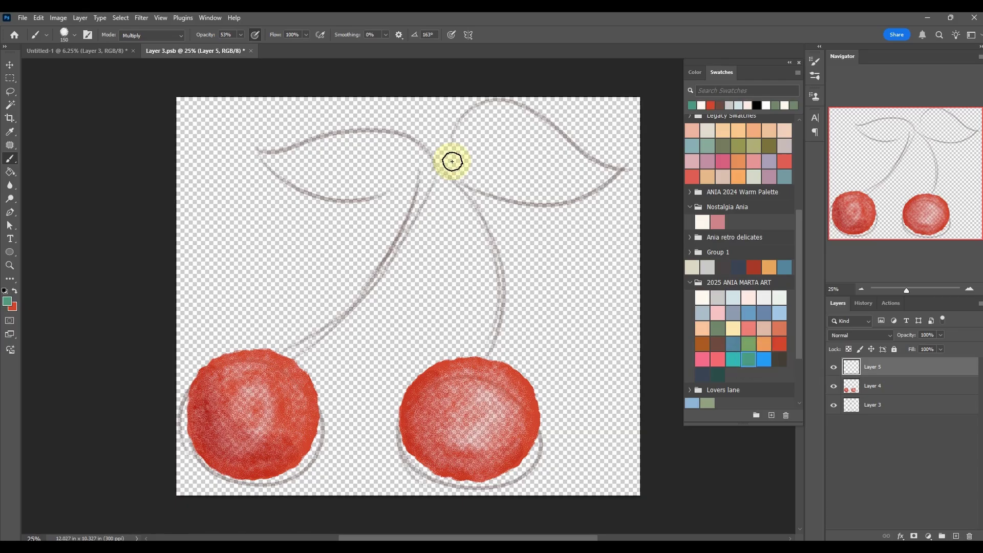
mouse_move(448, 163)
mouse_down()
mouse_move(465, 127)
mouse_move(529, 113)
mouse_move(610, 170)
mouse_up()
key(ctrl+z)
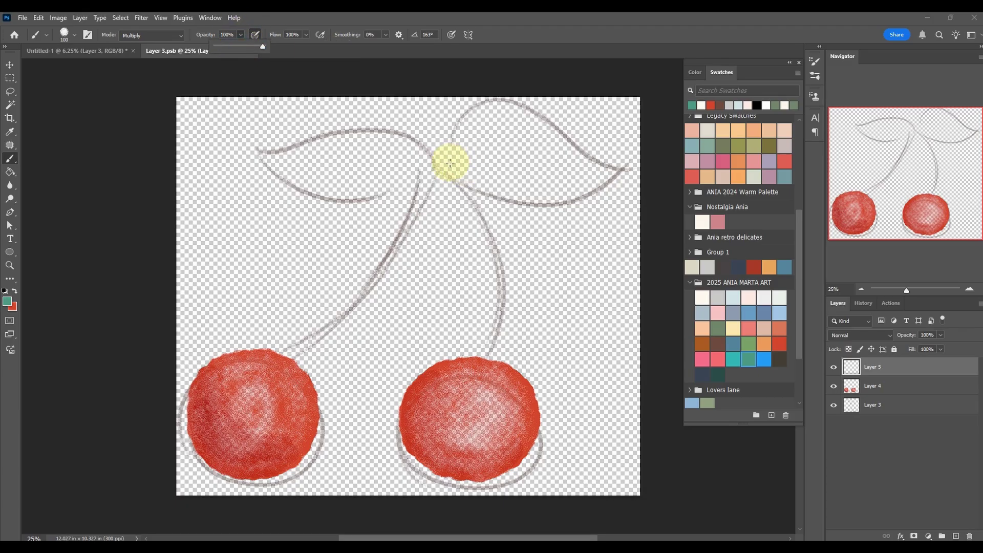
mouse_move(449, 163)
mouse_down()
mouse_move(467, 127)
mouse_move(528, 121)
mouse_move(608, 187)
mouse_move(536, 195)
mouse_move(471, 170)
mouse_move(454, 148)
mouse_move(476, 124)
mouse_move(488, 125)
mouse_move(489, 149)
mouse_move(515, 156)
mouse_move(529, 176)
mouse_move(564, 184)
mouse_move(515, 141)
mouse_move(575, 180)
mouse_move(514, 130)
mouse_move(539, 142)
mouse_move(472, 151)
mouse_move(526, 125)
mouse_move(586, 177)
mouse_move(513, 132)
mouse_move(555, 184)
mouse_move(603, 175)
mouse_up()
mouse_move(423, 154)
mouse_down()
mouse_move(336, 138)
mouse_move(261, 148)
mouse_move(297, 181)
mouse_move(381, 186)
mouse_move(418, 160)
mouse_move(378, 155)
mouse_move(343, 187)
mouse_move(320, 161)
mouse_move(292, 170)
mouse_move(315, 165)
mouse_up()
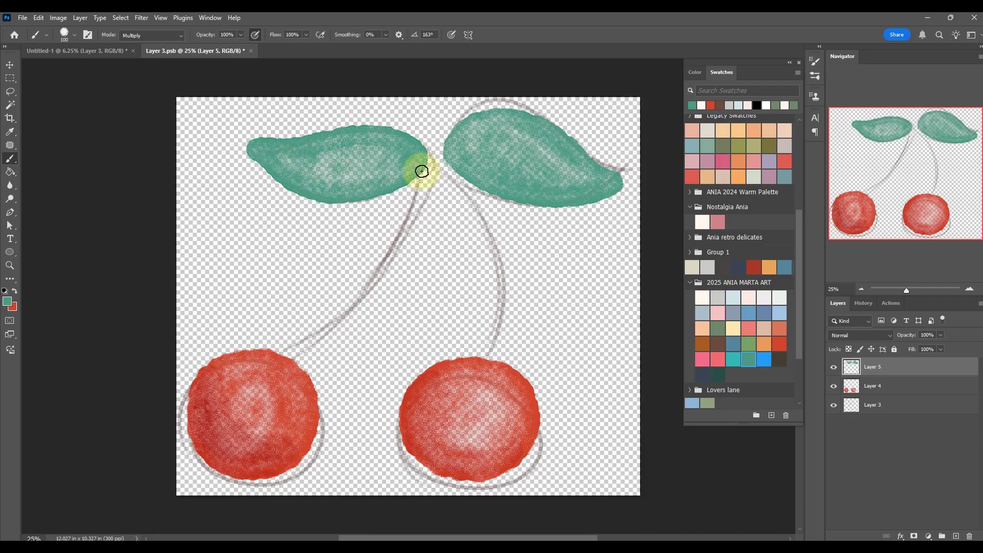
On a new layer, paint the right cherry's stem in brown with the CHUNKY GORGEOUS KREDKA brush at 45 px
click(75, 34)
click(401, 256)
click(583, 19)
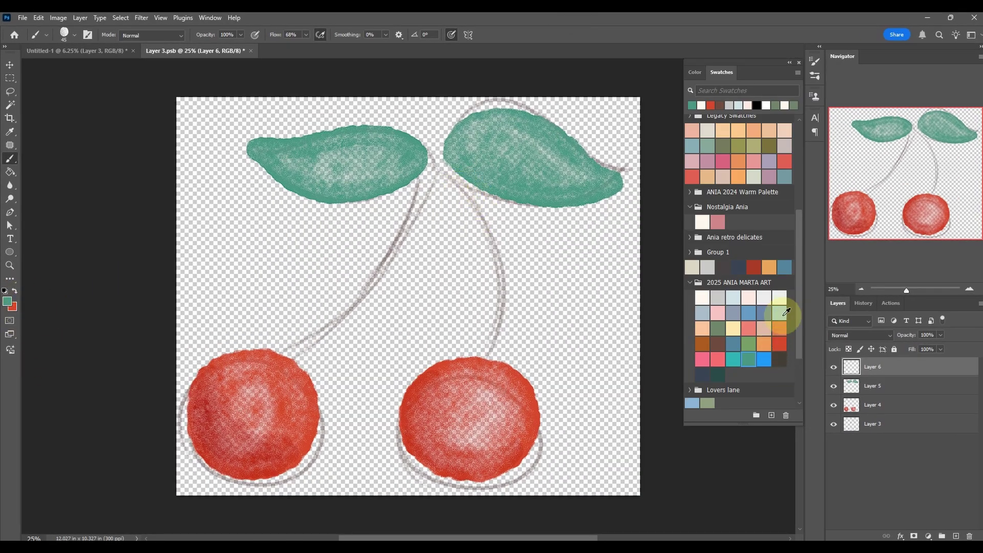
click(717, 344)
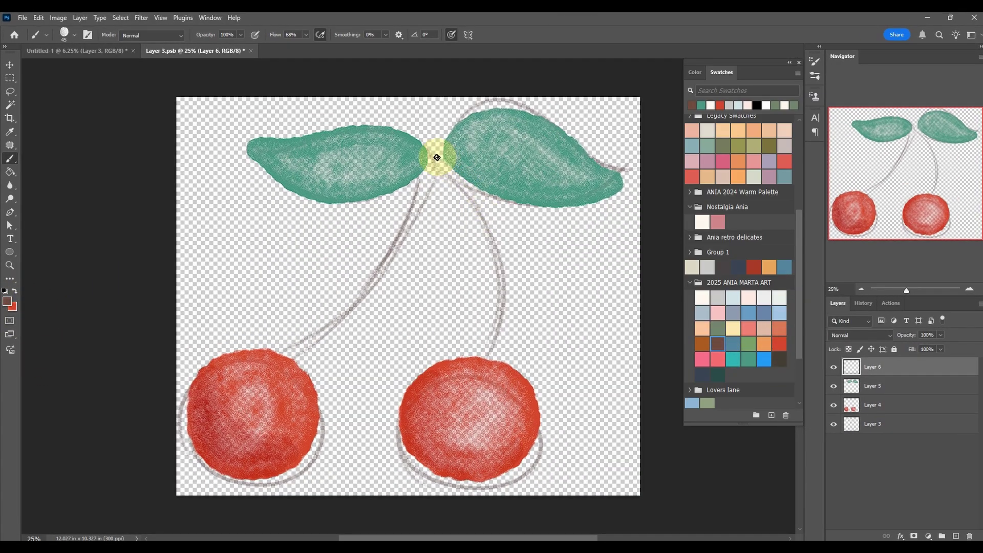
drag(436, 155, 484, 229)
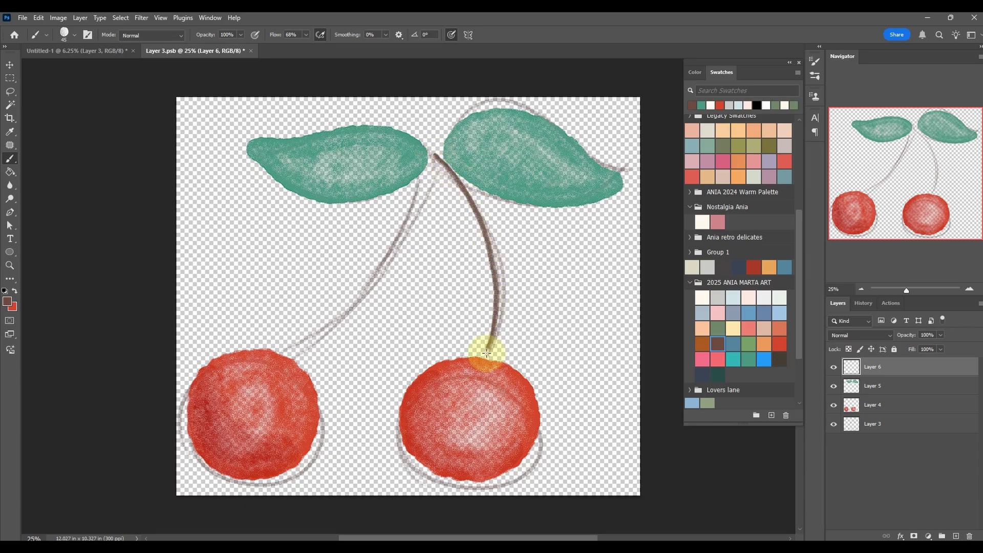
drag(486, 354, 499, 318)
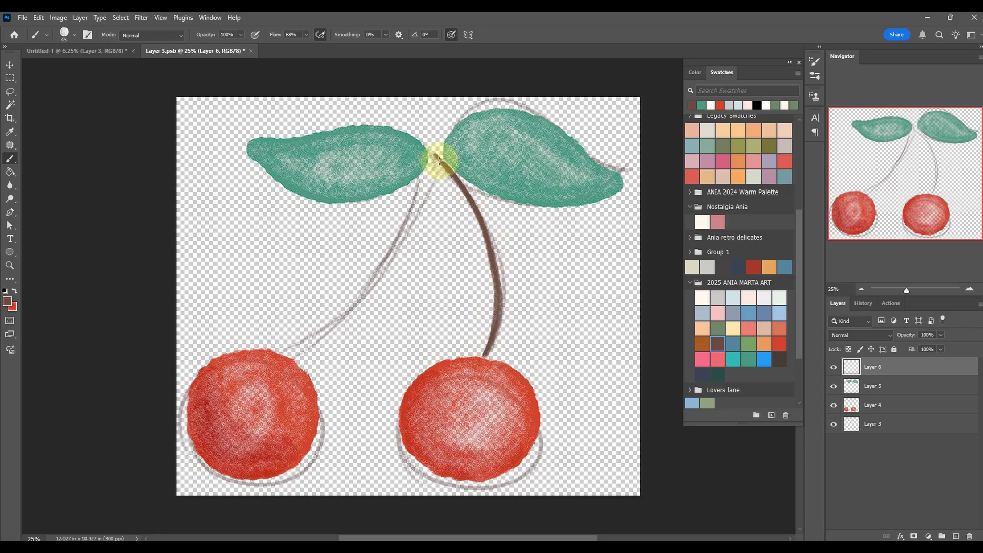
key(ctrl+z)
key(ctrl+z)
mouse_move(435, 160)
mouse_down()
mouse_move(461, 195)
mouse_move(498, 286)
mouse_move(493, 357)
mouse_up()
Paint the left cherry's brown stem, redrawing it from the cherry up to the leaf joint
mouse_move(433, 162)
mouse_down()
mouse_move(306, 354)
mouse_move(411, 225)
mouse_move(431, 161)
mouse_up()
key(ctrl+z)
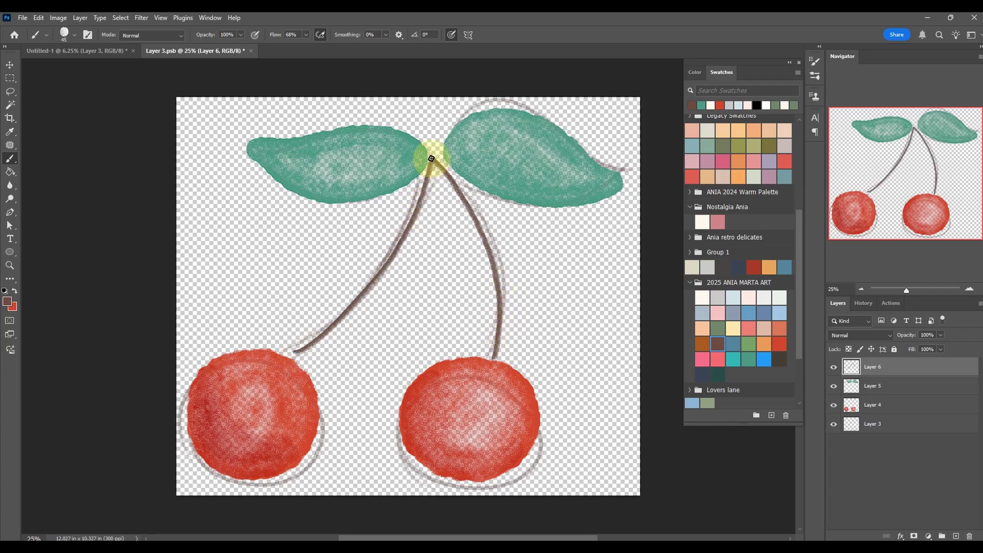
key(ctrl+z)
mouse_move(299, 355)
mouse_down()
mouse_move(352, 311)
mouse_move(431, 161)
mouse_up()
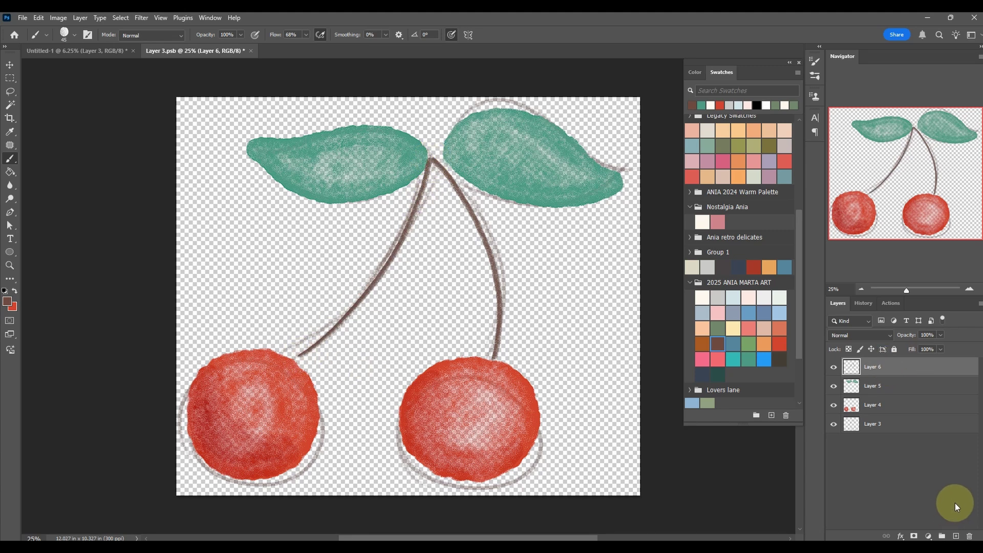
On a new layer, paint a white highlight on the left cherry's upper right with the 150 px watercolor opaque brush
click(7, 302)
drag(154, 328, 101, 213)
click(368, 286)
key(b)
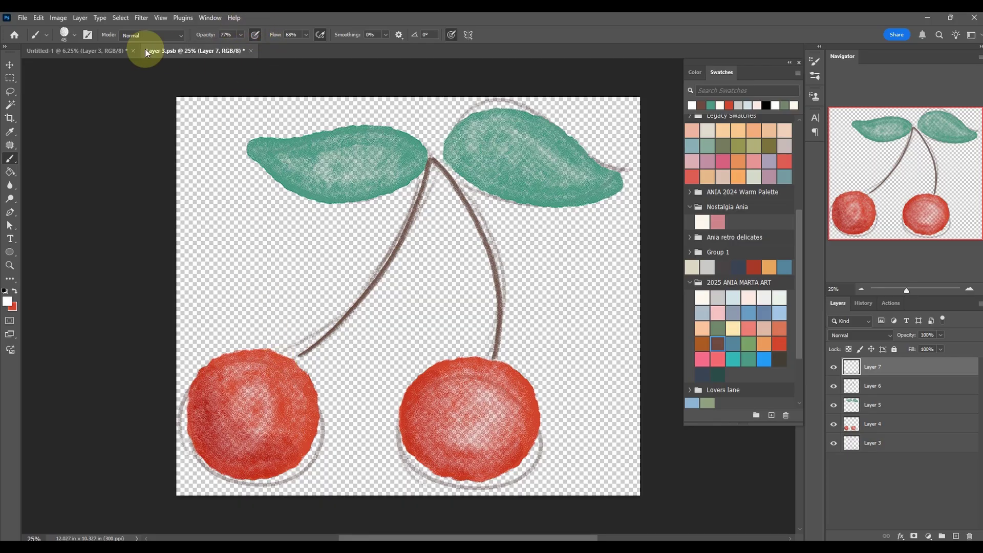
click(73, 29)
click(285, 253)
key(Return)
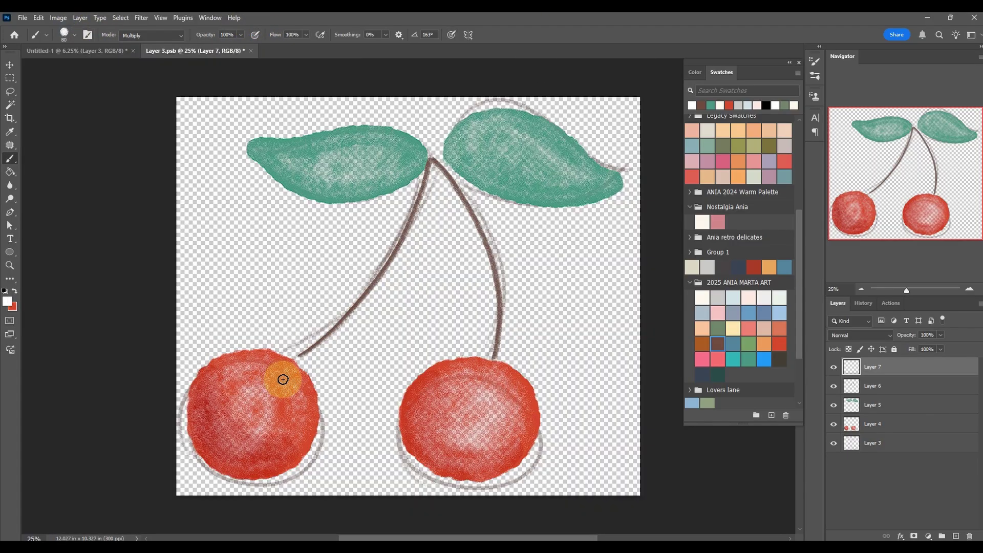
key(bracketright)
drag(286, 383, 299, 413)
key(ctrl+z)
drag(275, 376, 292, 418)
Paint a short white highlight on the right cherry's upper right and reinforce the left cherry's highlight
drag(504, 383, 521, 437)
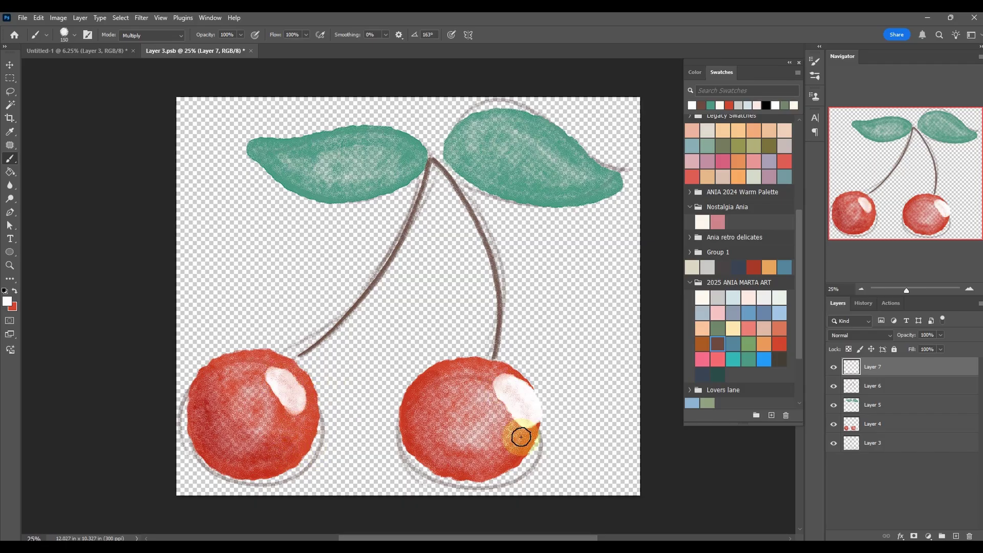
key(ctrl+z)
drag(503, 383, 516, 407)
drag(277, 379, 292, 404)
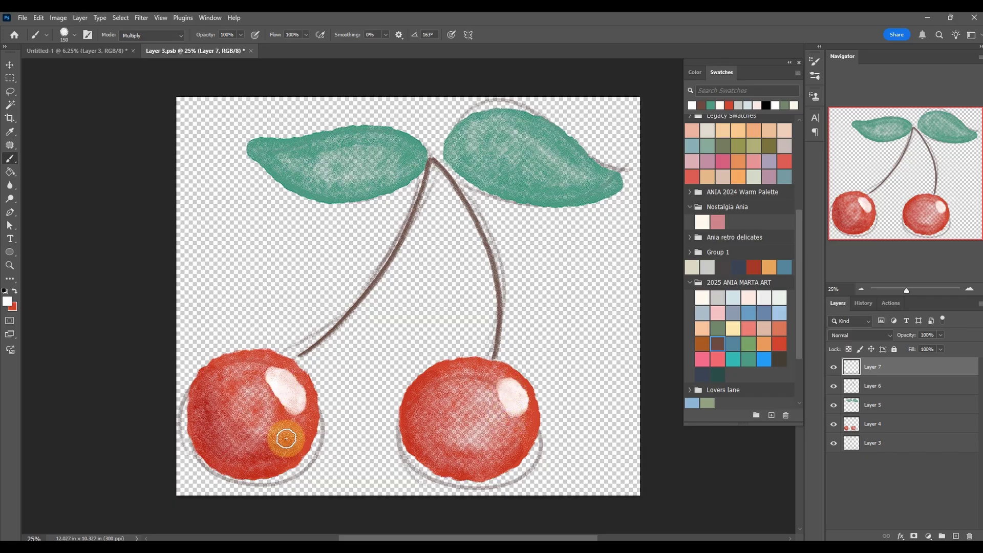
click(513, 431)
click(479, 457)
click(289, 434)
click(266, 469)
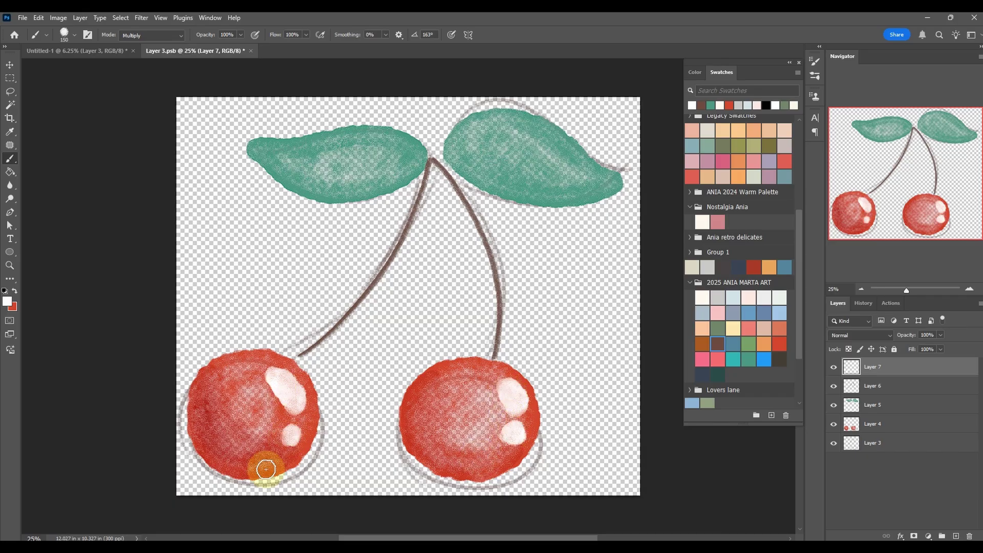
key(ctrl+z)
key(ctrl+z)
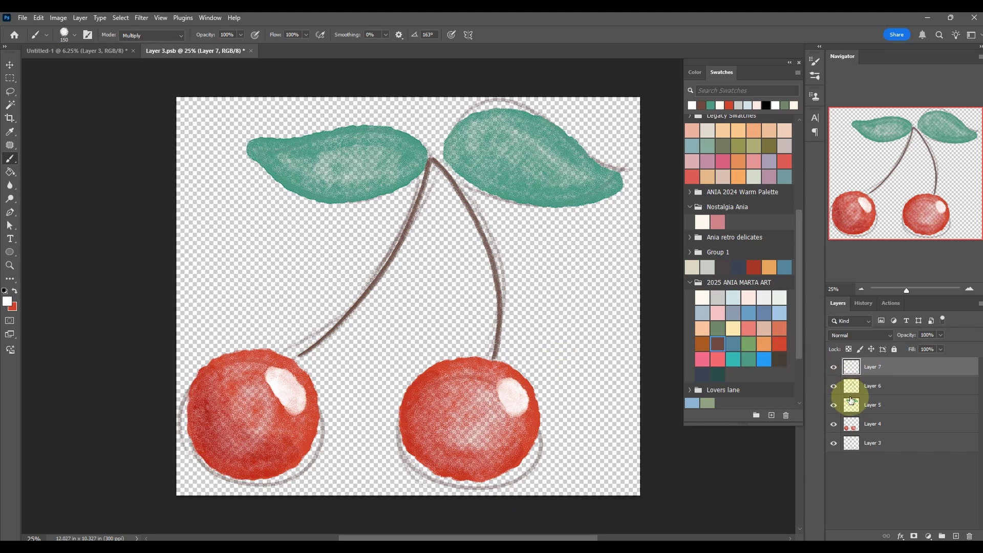
Hide the sketch on Layer 3, then save and close the smart object's contents
click(834, 444)
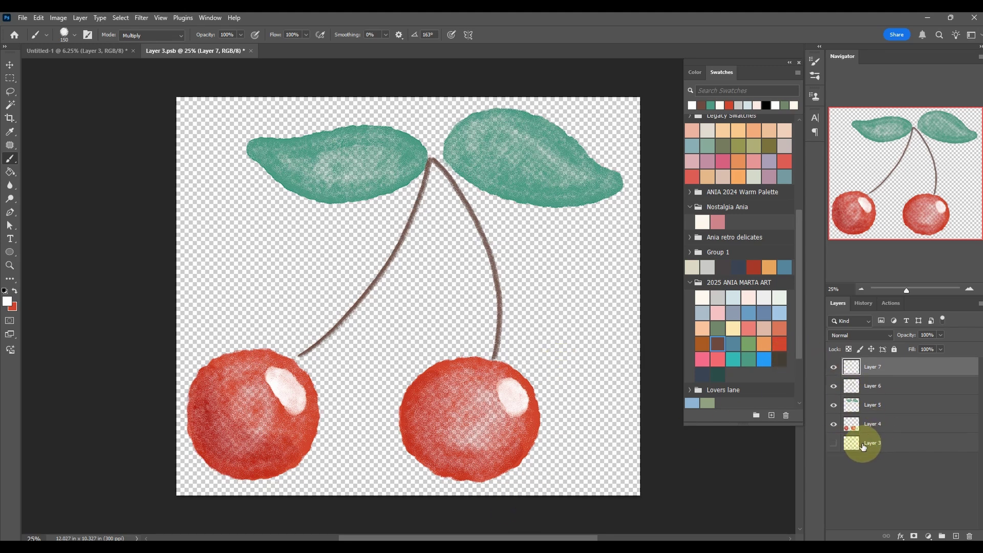
click(836, 445)
click(835, 444)
click(23, 19)
click(33, 132)
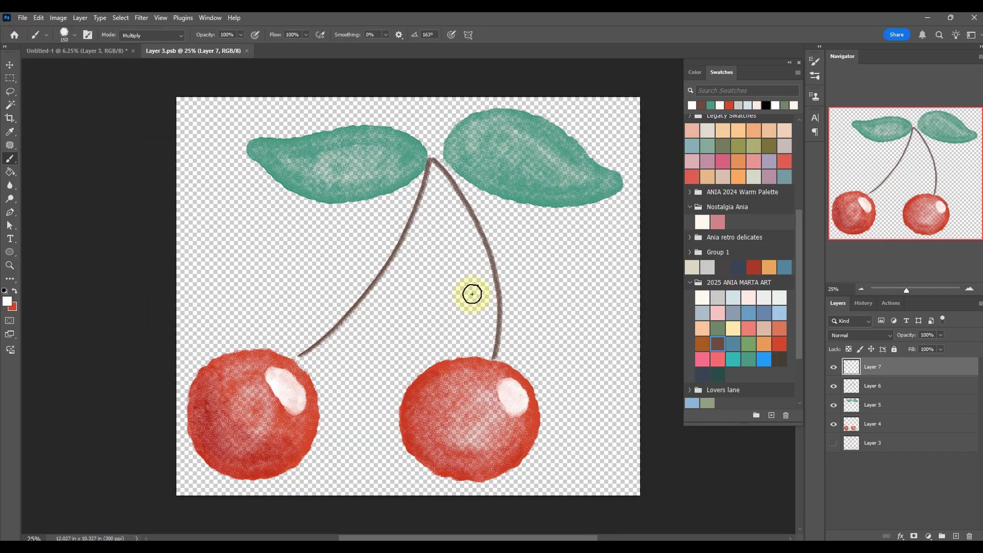
click(247, 51)
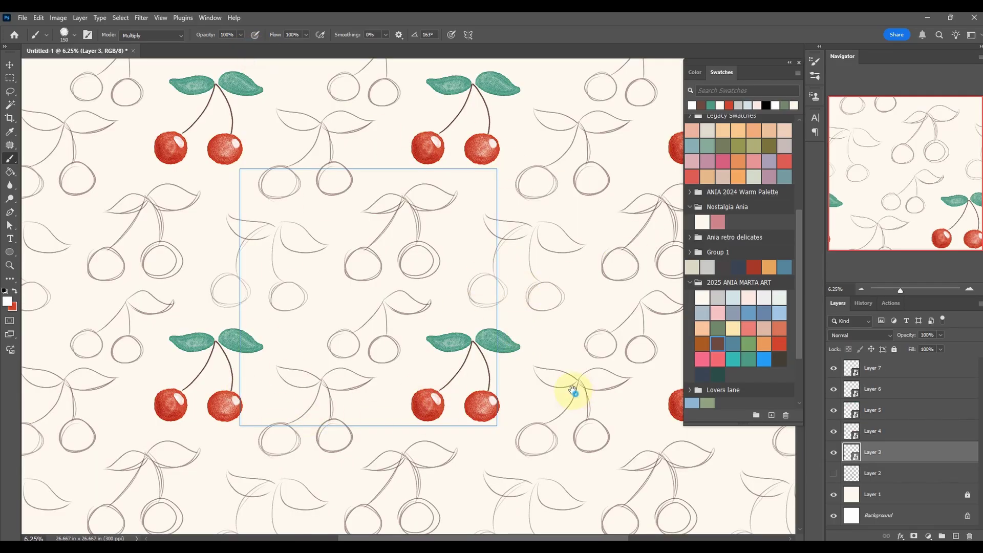
Open the contents of the Layer 4 smart object and add a new layer above its sketch
drag(563, 373, 578, 410)
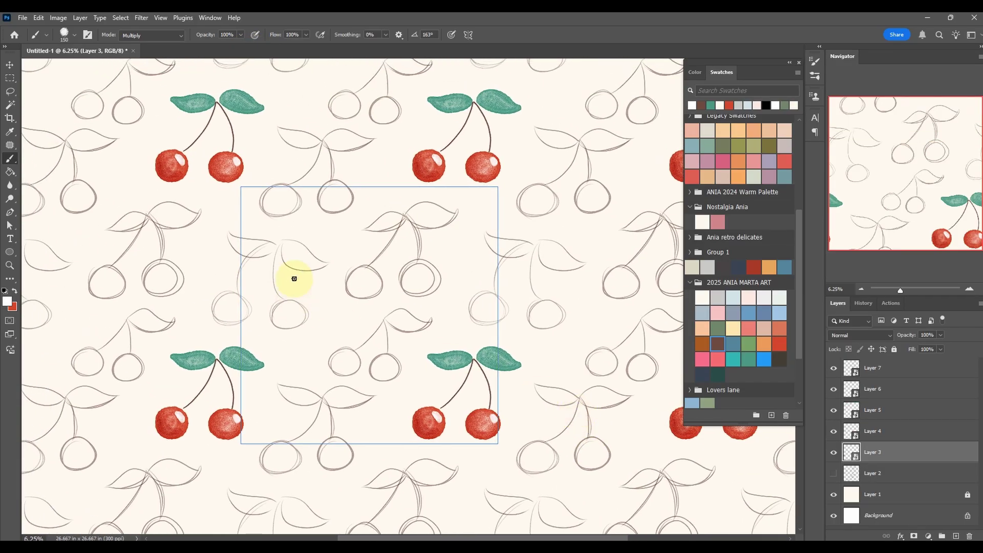
drag(327, 336, 297, 393)
click(848, 431)
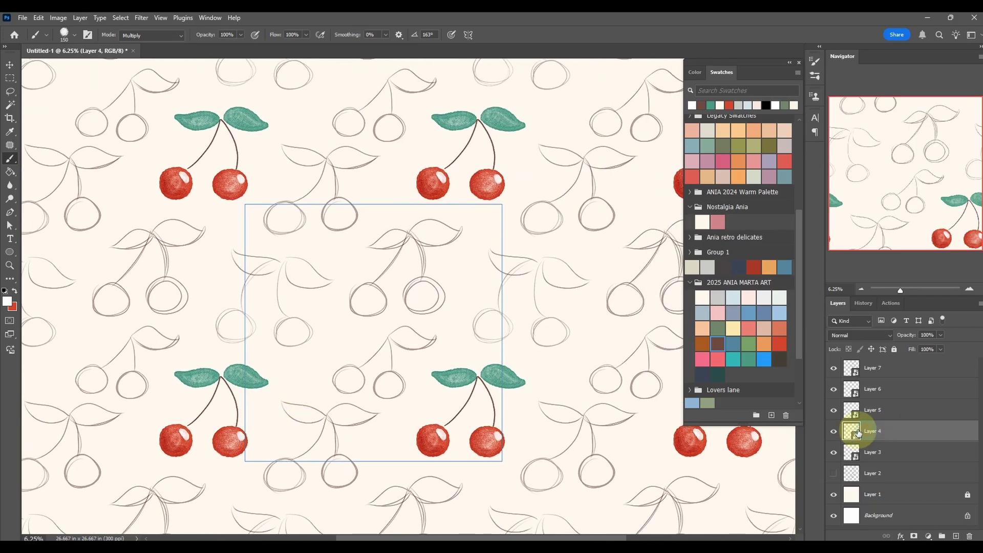
double_click(850, 431)
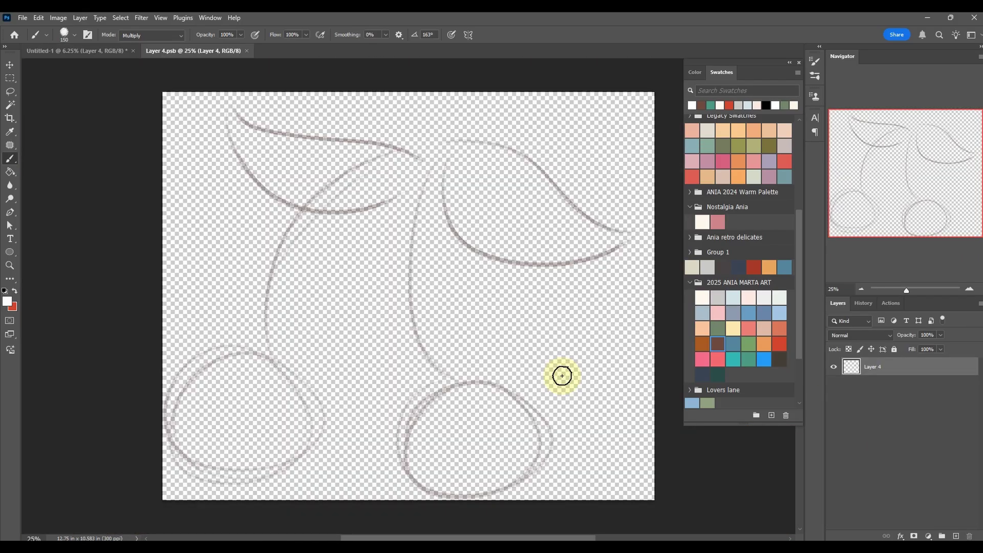
click(767, 216)
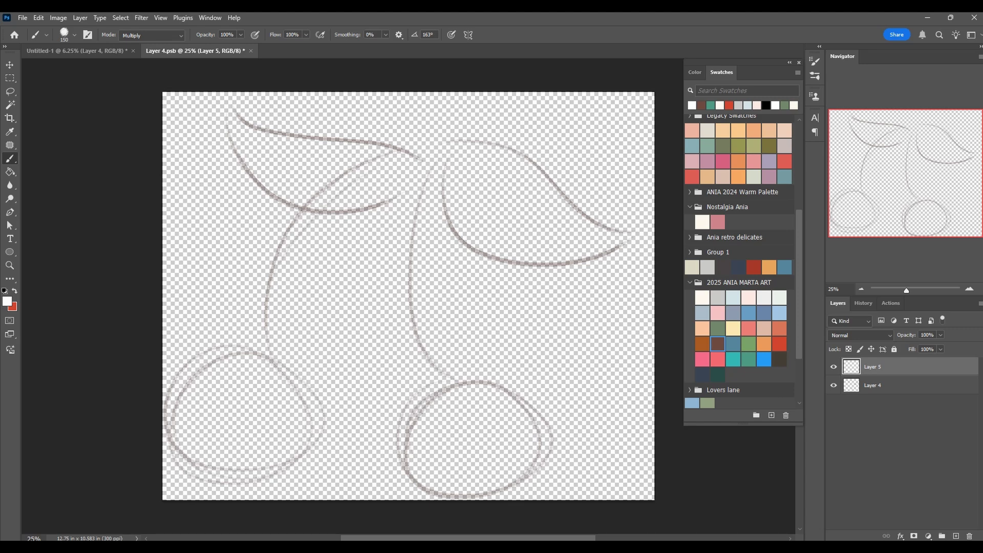
Paint both cherries red with a 200 px brush and shade them with strokes at 54% opacity
key(x)
key(bracketright)
drag(250, 364, 243, 415)
drag(493, 401, 509, 402)
key(5)
key(4)
drag(205, 379, 274, 440)
drag(535, 409, 466, 413)
Add a new layer and paint the motif's stem in brown down to the right cherry
click(956, 536)
click(74, 34)
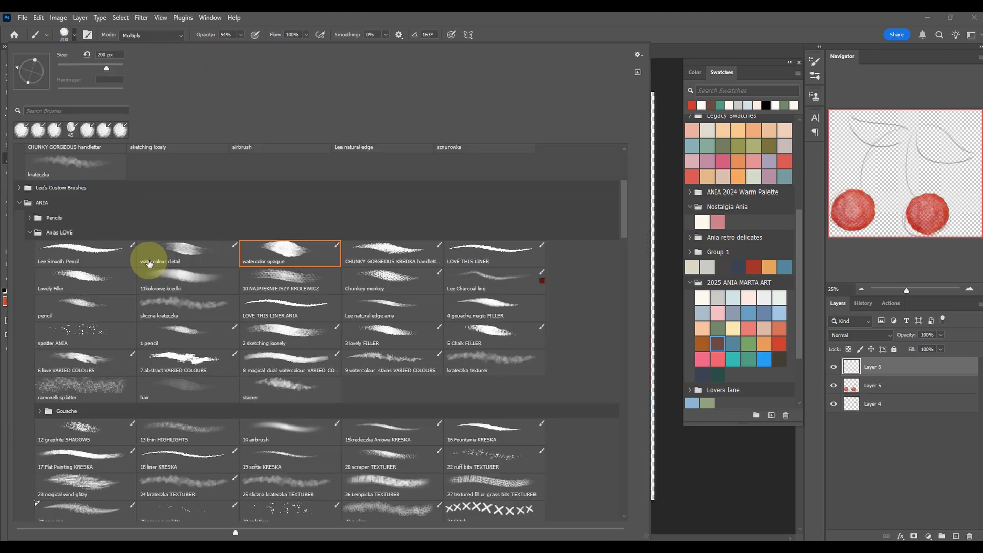
click(373, 416)
click(717, 344)
drag(438, 157, 447, 364)
mouse_move(437, 157)
mouse_down()
mouse_move(271, 345)
mouse_move(254, 343)
mouse_move(461, 151)
mouse_move(524, 213)
mouse_up()
key(ctrl+z)
Add another new layer and paint the left leaf green
click(955, 536)
click(748, 359)
click(74, 35)
drag(405, 156, 347, 181)
Add a new layer and paint a white highlight on each of the two cherries
click(955, 536)
drag(278, 376, 290, 407)
drag(515, 388, 530, 419)
Hide the sketch layer, save the smart object's contents and return to the pattern document
click(834, 441)
click(22, 18)
click(31, 132)
click(77, 50)
Paint the green leaves of the next cherry motifs over their sketches, adding new layers for the strokes
click(206, 52)
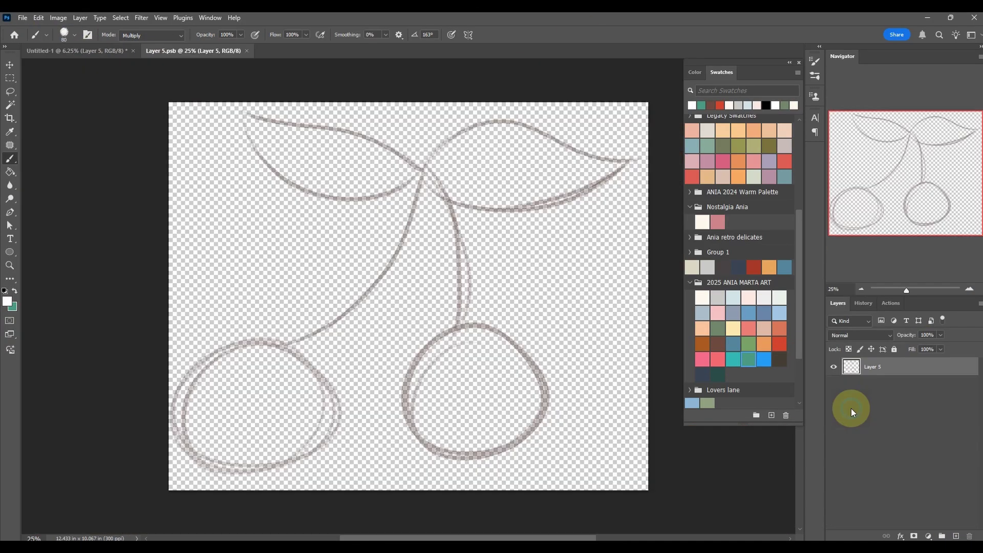
drag(241, 131, 364, 182)
drag(450, 142, 509, 198)
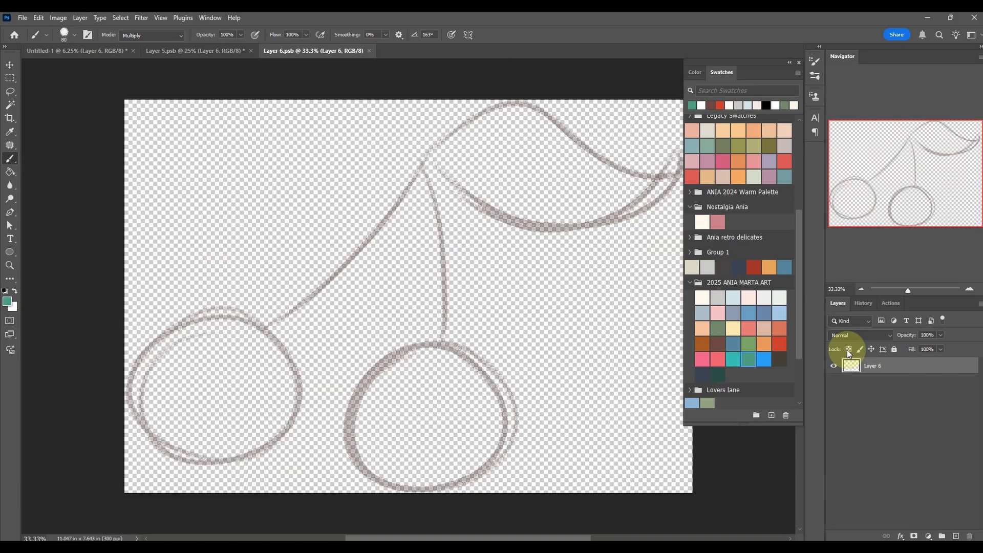
click(955, 536)
drag(451, 154, 563, 175)
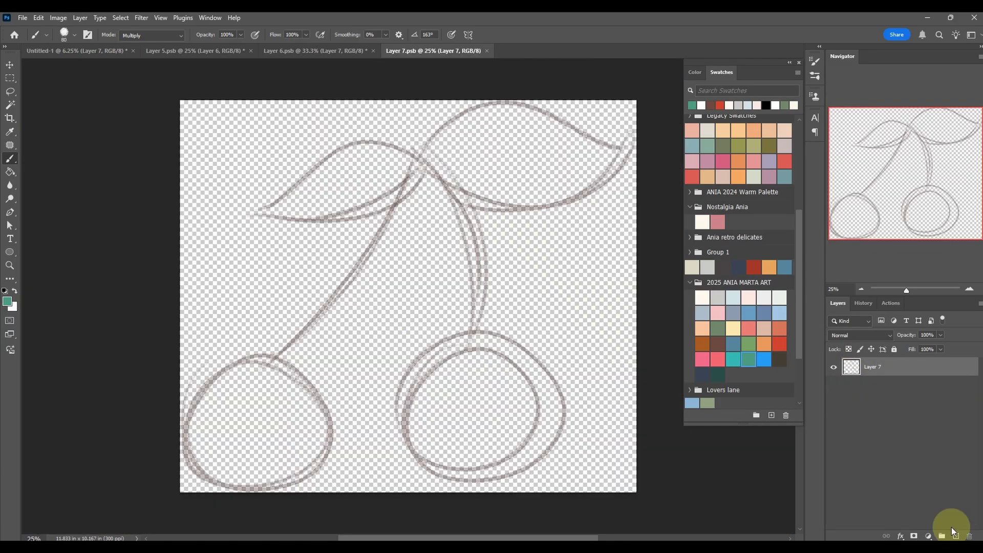
click(955, 536)
drag(251, 200, 410, 169)
mouse_move(430, 159)
mouse_down()
mouse_move(510, 130)
mouse_move(587, 171)
mouse_move(553, 179)
mouse_up()
Add a new layer and paint the motif's cherries red with an enlarged brush
click(956, 536)
click(779, 344)
mouse_move(256, 364)
mouse_down()
mouse_move(270, 410)
mouse_move(303, 435)
mouse_up()
key(ctrl+z)
key(bracketright)
key(bracketright)
key(bracketright)
key(bracketright)
key(bracketright)
mouse_move(462, 379)
mouse_down()
mouse_move(241, 416)
mouse_move(263, 432)
mouse_move(468, 421)
mouse_up()
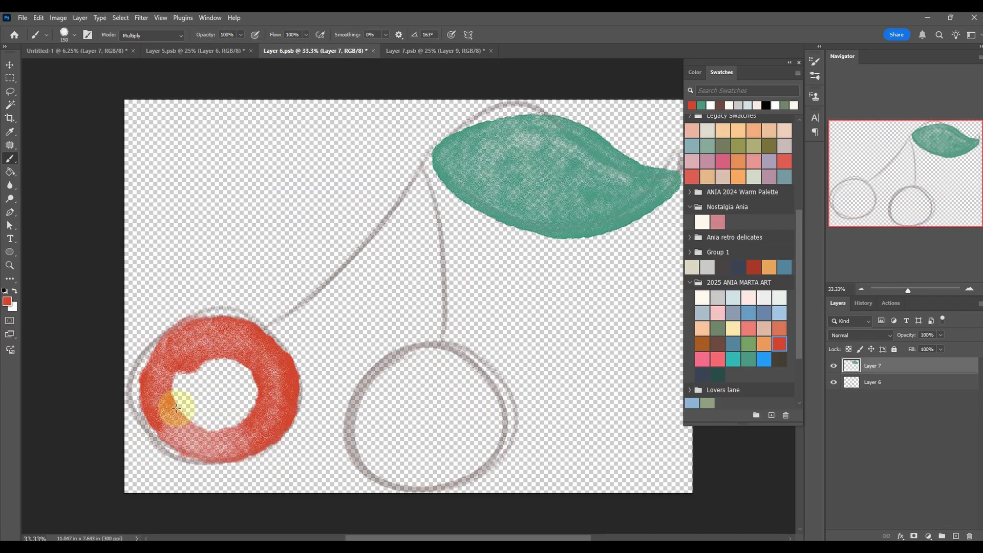
click(231, 51)
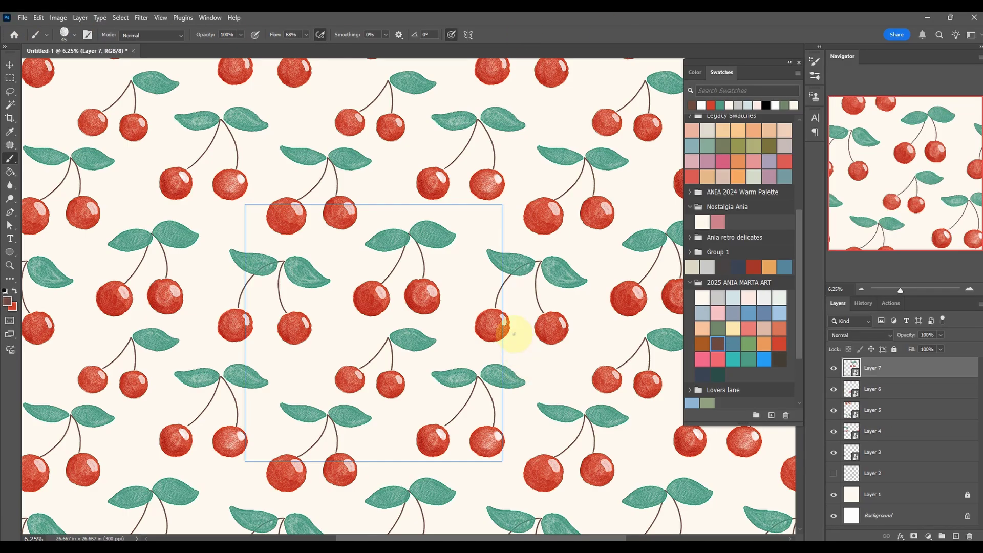
Examine the repeating cherry pattern across several tiles, both from afar and close up
click(10, 64)
key(ctrl+minus)
key(ctrl+minus)
key(ctrl+minus)
key(ctrl+minus)
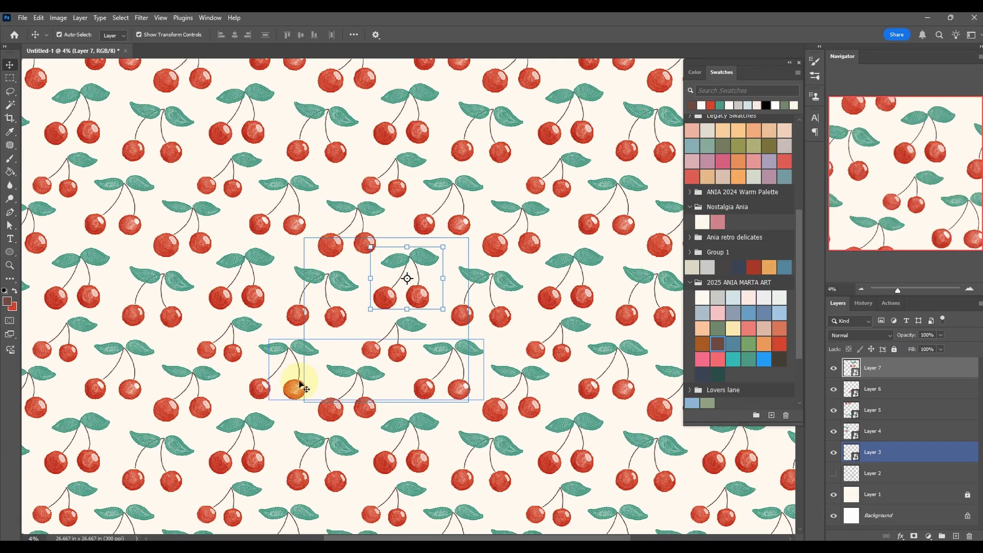
key(ctrl+plus)
key(ctrl+plus)
key(ctrl+plus)
key(ctrl+plus)
key(ctrl+plus)
key(ctrl+plus)
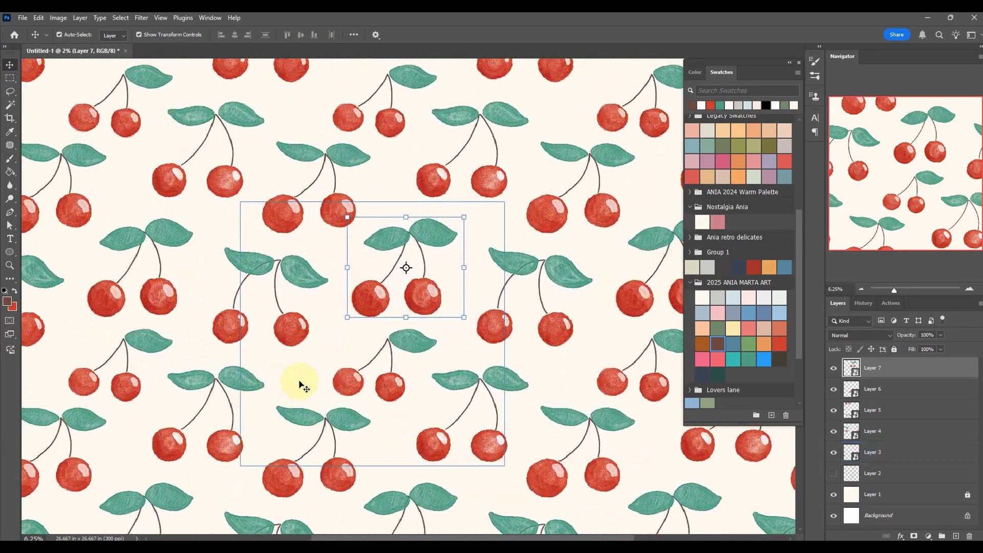
Open the contents of the Layer 7 cherry motif's smart object for editing
key(ctrl+minus)
key(ctrl+minus)
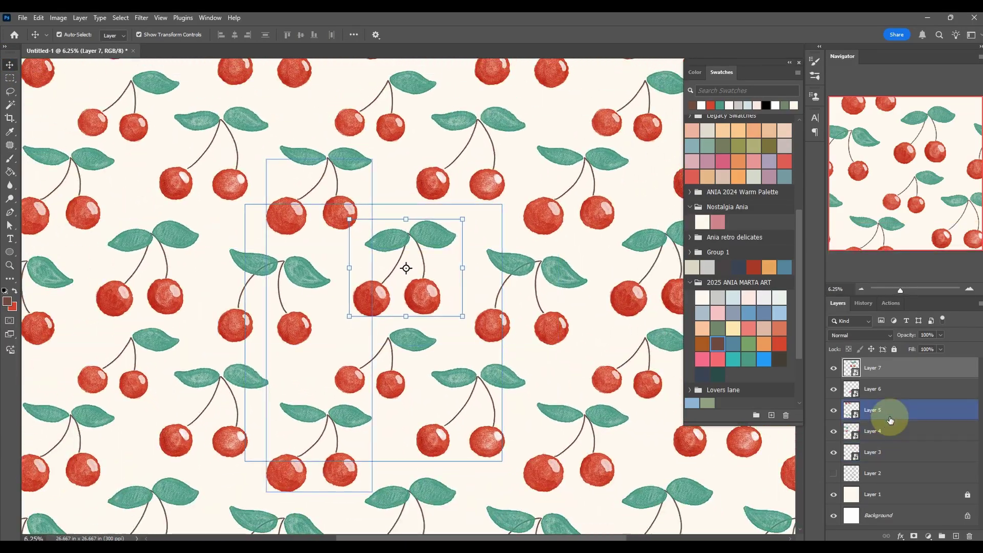
click(834, 368)
click(834, 368)
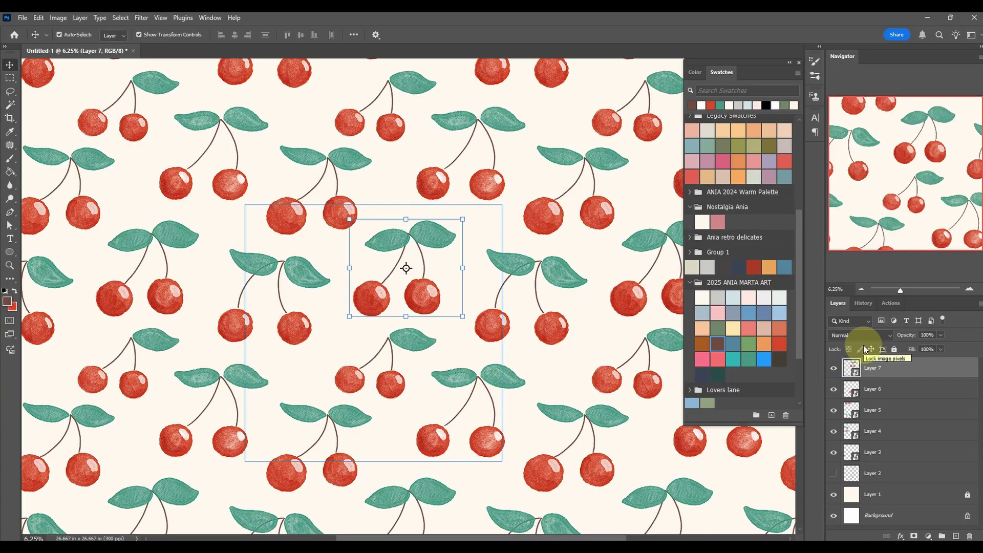
key(ctrl+plus)
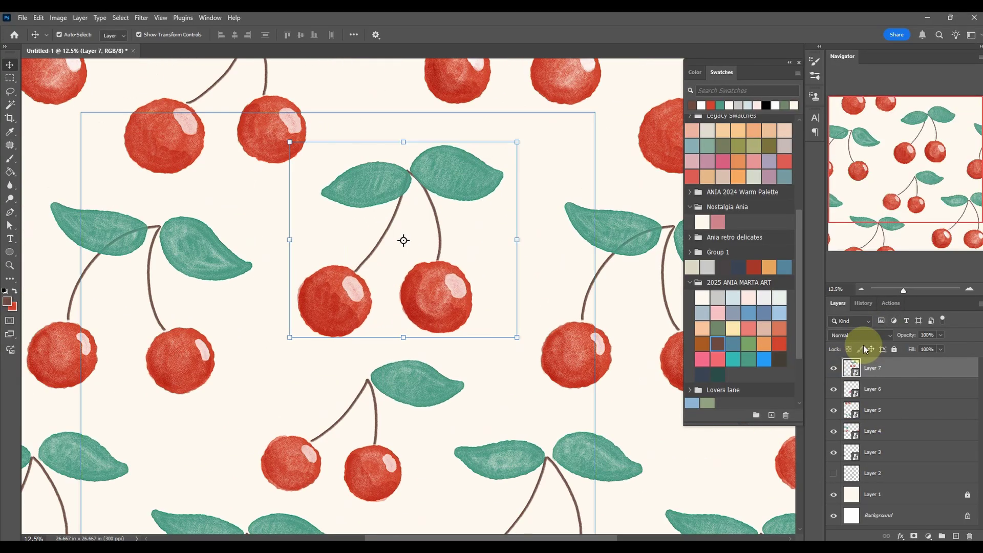
double_click(850, 369)
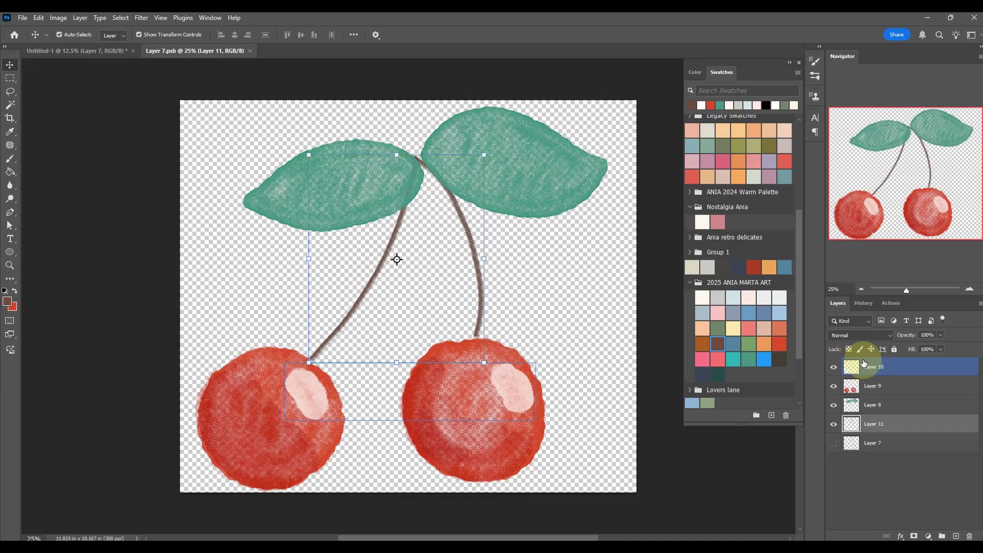
click(890, 462)
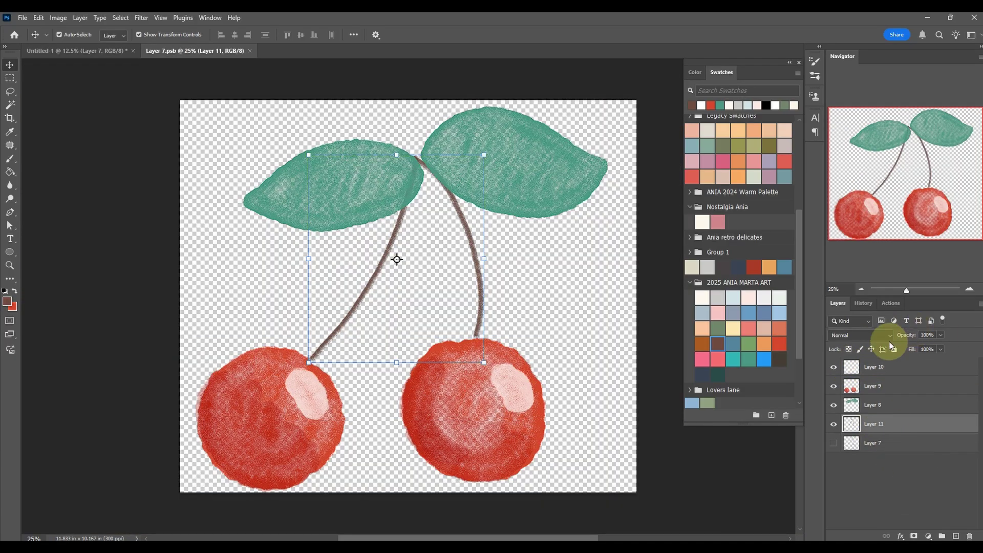
Show the motif's sketch layer and replace the painted cherries layer with a new empty layer
click(853, 386)
click(834, 390)
click(834, 390)
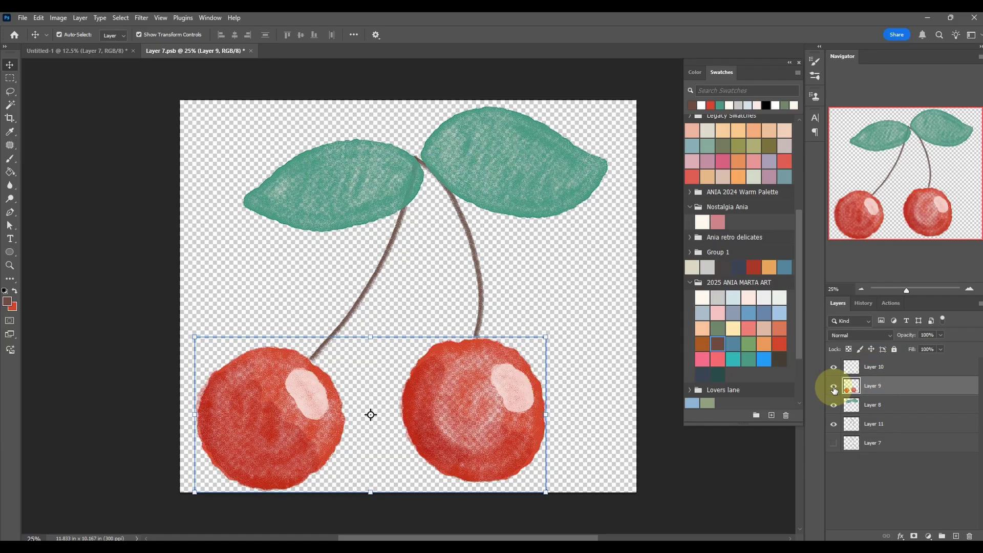
click(833, 443)
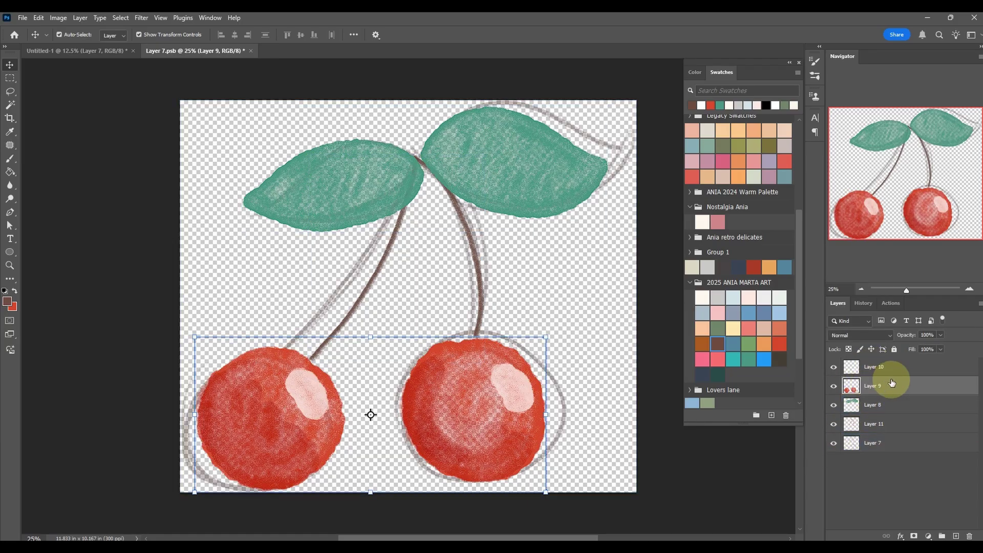
mouse_move(892, 383)
mouse_down()
mouse_move(944, 509)
mouse_move(969, 535)
mouse_up()
click(956, 536)
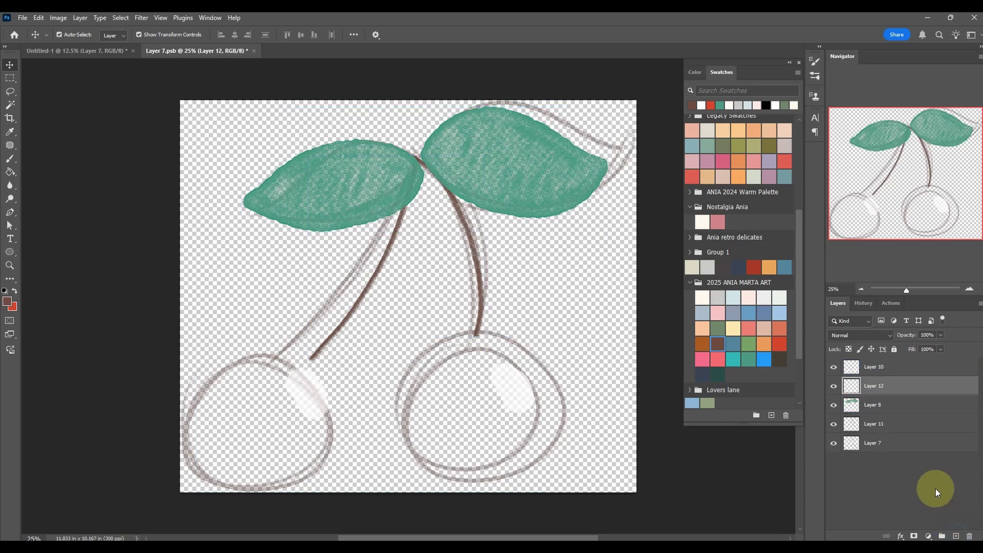
Place the new layer below the leaves and paint both cherries red over their sketches with the watercolor opaque brush
drag(875, 387, 884, 409)
click(10, 158)
click(14, 290)
click(71, 38)
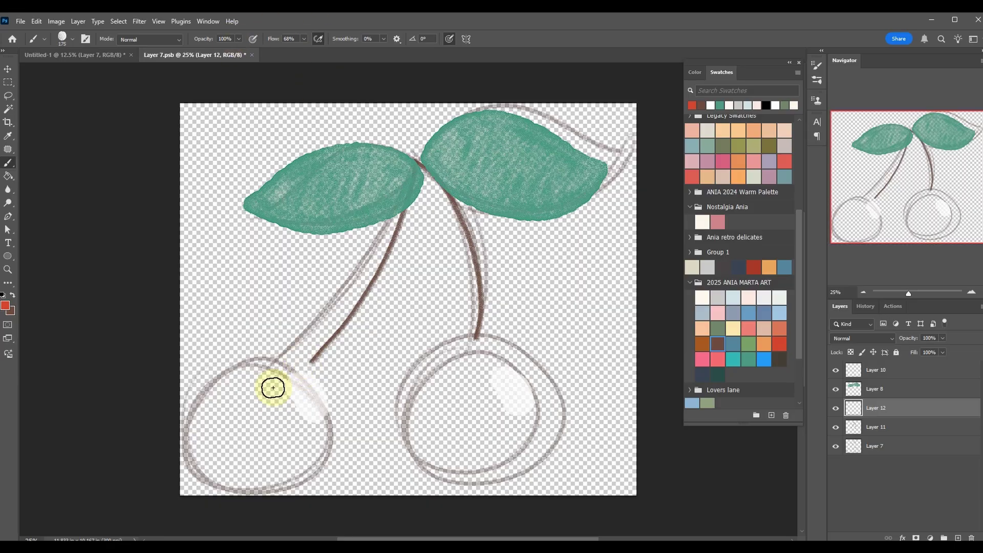
mouse_move(277, 380)
mouse_down()
mouse_move(204, 428)
mouse_move(292, 465)
mouse_move(259, 372)
mouse_move(344, 493)
mouse_up()
key(ctrl+z)
click(64, 39)
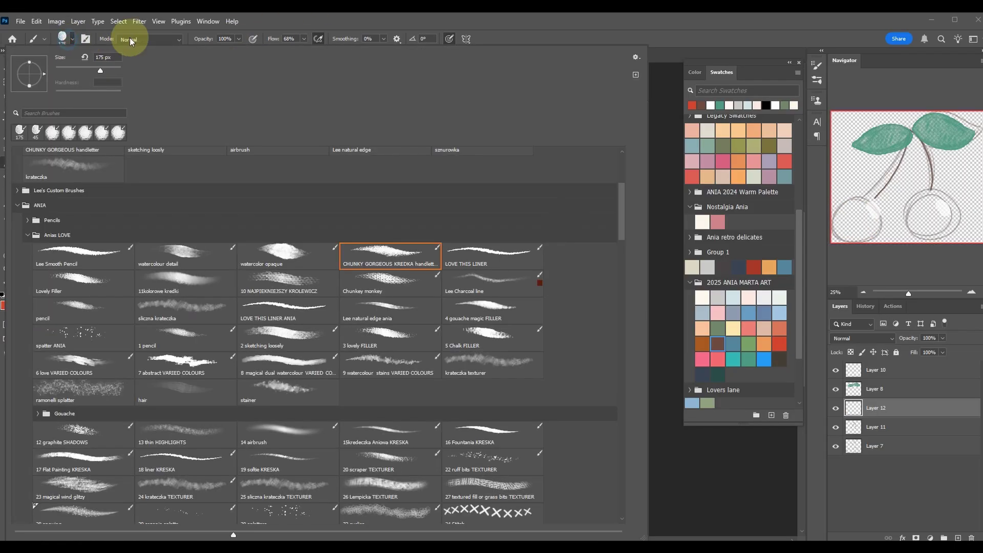
click(278, 261)
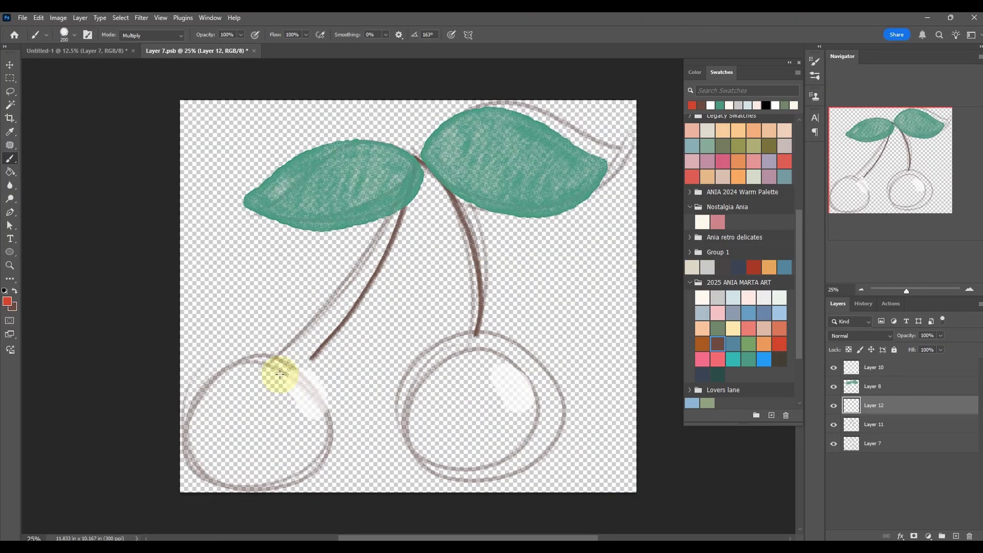
mouse_move(280, 374)
mouse_down()
mouse_move(234, 375)
mouse_move(204, 419)
mouse_move(248, 468)
mouse_move(308, 426)
mouse_move(252, 380)
mouse_move(286, 437)
mouse_move(281, 418)
mouse_move(256, 410)
mouse_up()
mouse_move(461, 351)
mouse_down()
mouse_move(424, 432)
mouse_move(515, 374)
mouse_move(519, 393)
mouse_move(483, 410)
mouse_move(501, 397)
mouse_up()
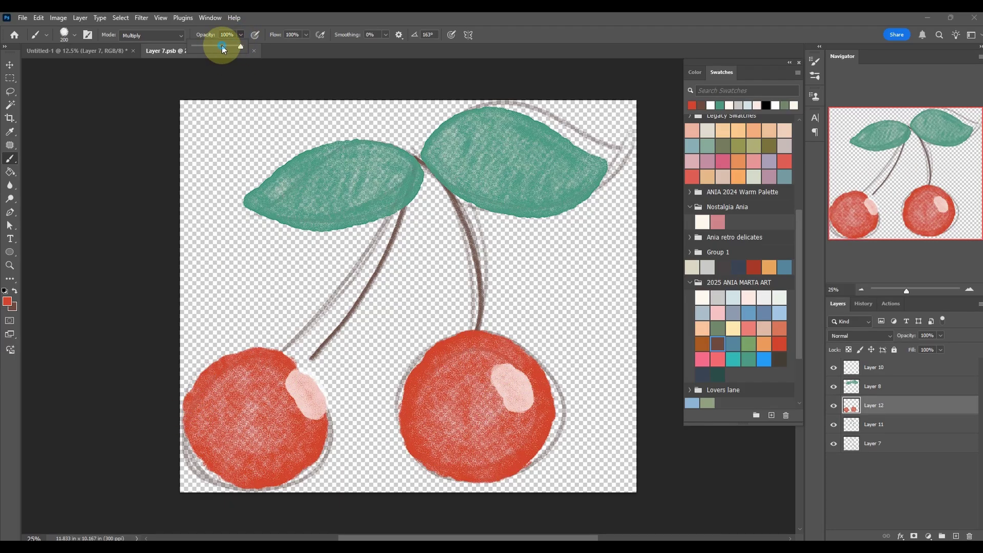
Lower the brush opacity to 36% and shade both cherries with additional red strokes
drag(216, 45, 210, 47)
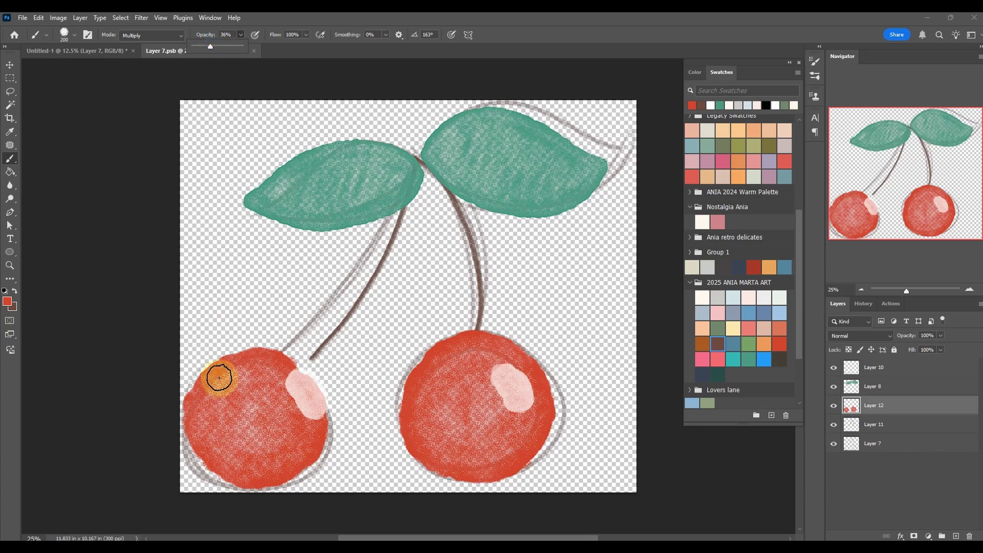
mouse_move(220, 380)
mouse_down()
mouse_move(203, 406)
mouse_move(232, 465)
mouse_move(289, 461)
mouse_move(256, 468)
mouse_move(203, 426)
mouse_move(226, 385)
mouse_move(242, 448)
mouse_move(282, 455)
mouse_move(266, 467)
mouse_up()
drag(209, 406, 223, 450)
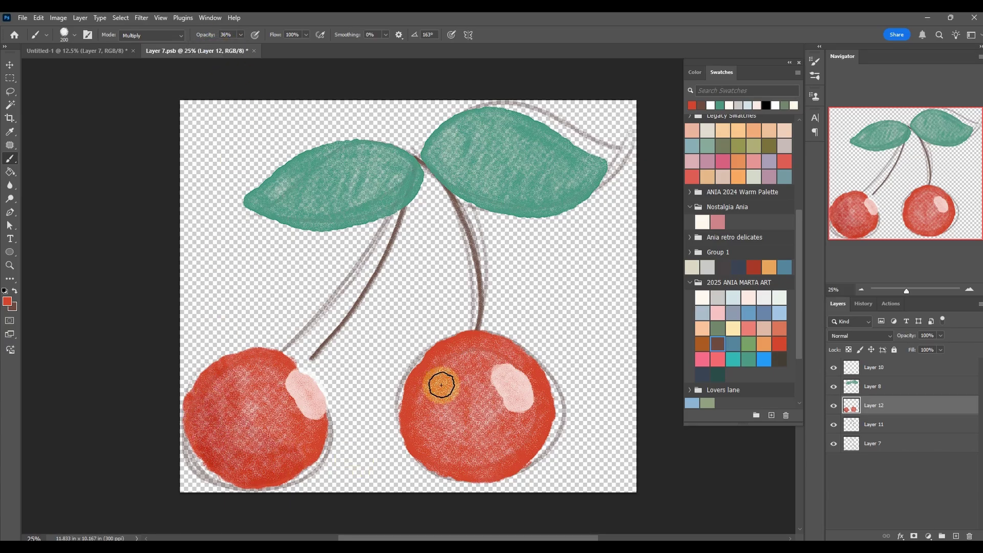
mouse_move(462, 398)
mouse_down()
mouse_move(422, 410)
mouse_move(452, 456)
mouse_move(436, 372)
mouse_move(425, 437)
mouse_move(462, 465)
mouse_move(511, 458)
mouse_move(435, 430)
mouse_move(442, 369)
mouse_move(422, 387)
mouse_move(437, 449)
mouse_move(435, 387)
mouse_move(470, 451)
mouse_move(516, 461)
mouse_move(432, 444)
mouse_move(461, 463)
mouse_move(426, 412)
mouse_move(468, 374)
mouse_move(489, 371)
mouse_up()
mouse_move(224, 403)
mouse_down()
mouse_move(246, 459)
mouse_move(323, 448)
mouse_up()
Hide the sketch layer, then save and close the smart object's contents to return to the pattern
click(834, 443)
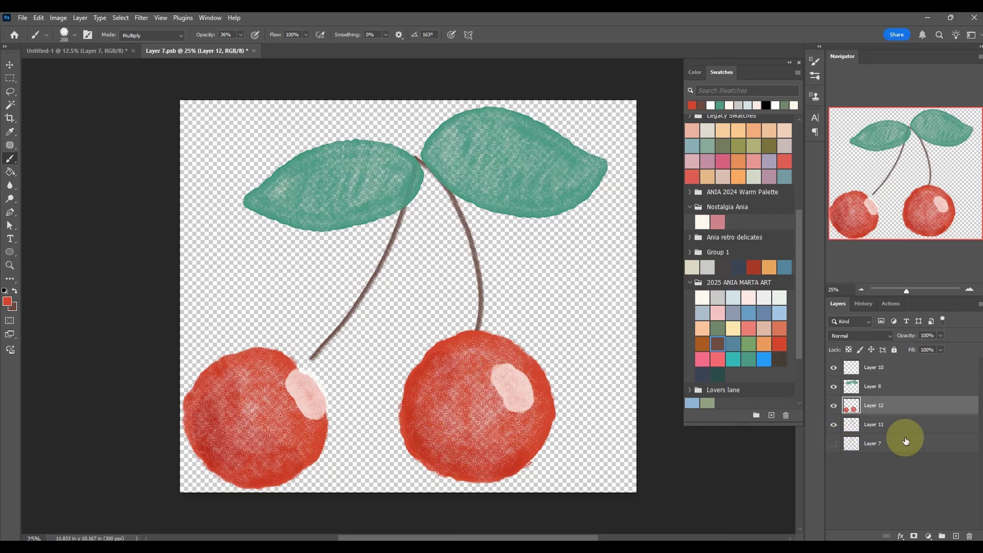
click(22, 17)
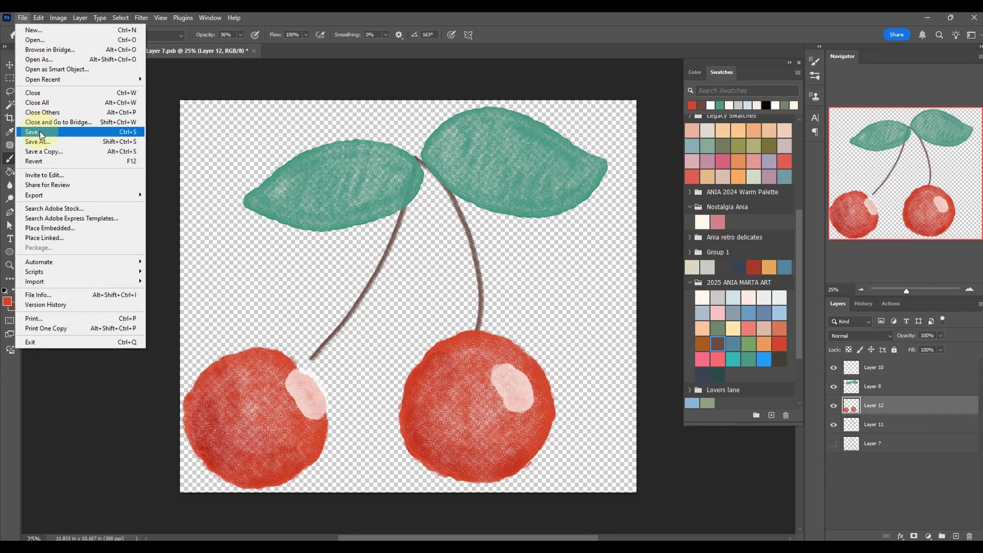
click(67, 133)
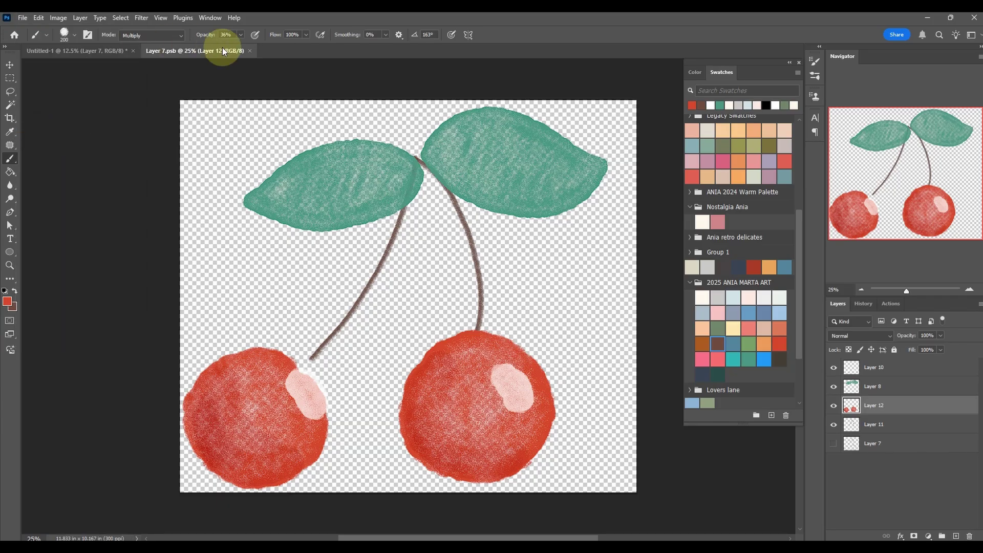
click(250, 51)
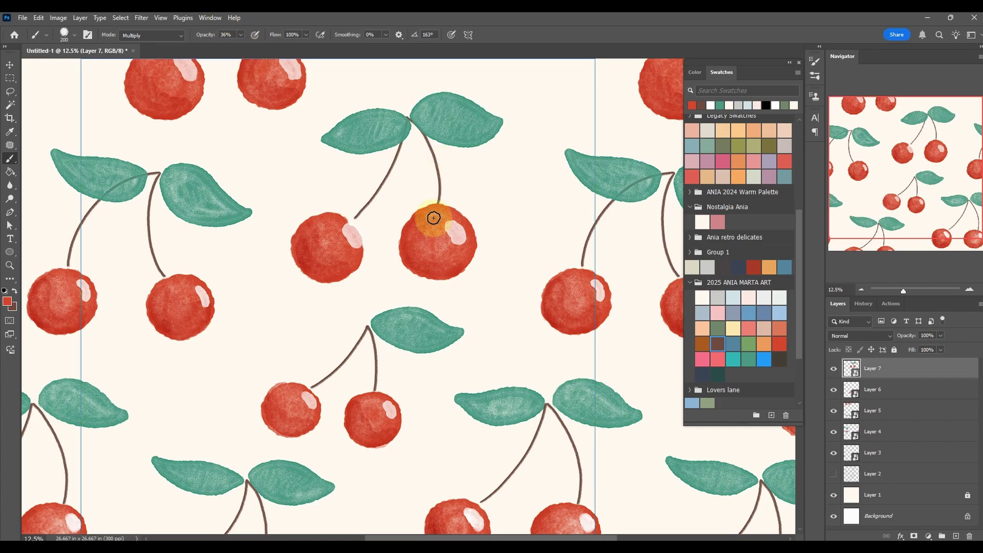
Examine the repeating pattern with the repainted cherries from afar and close up
key(ctrl+minus)
key(ctrl+minus)
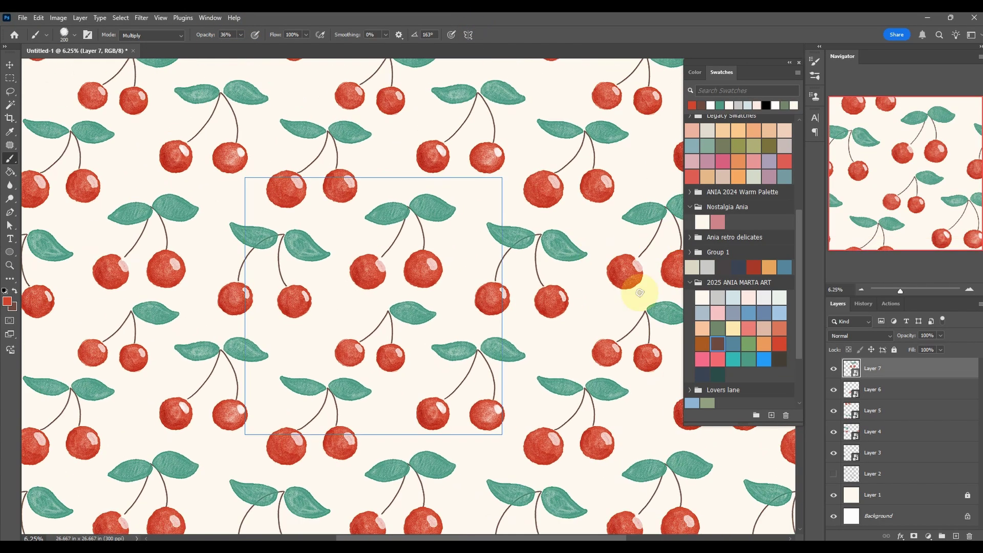
key(ctrl+minus)
key(ctrl+minus)
key(ctrl+plus)
key(ctrl+plus)
key(ctrl+plus)
key(ctrl+plus)
key(ctrl+minus)
key(ctrl+minus)
key(ctrl+minus)
Shift the Layer 4 cherry motif slightly and rotate it a little counterclockwise
click(9, 64)
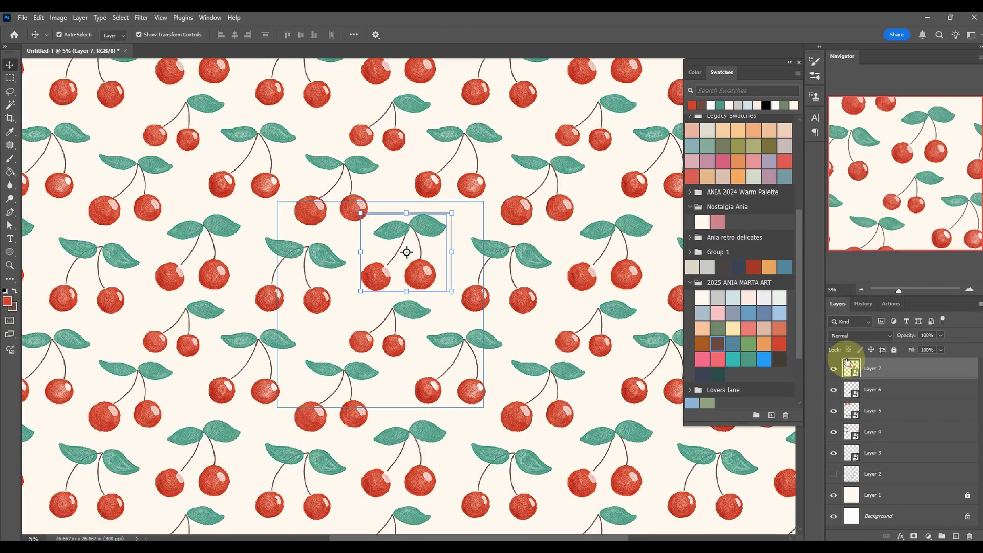
key(ctrl+plus)
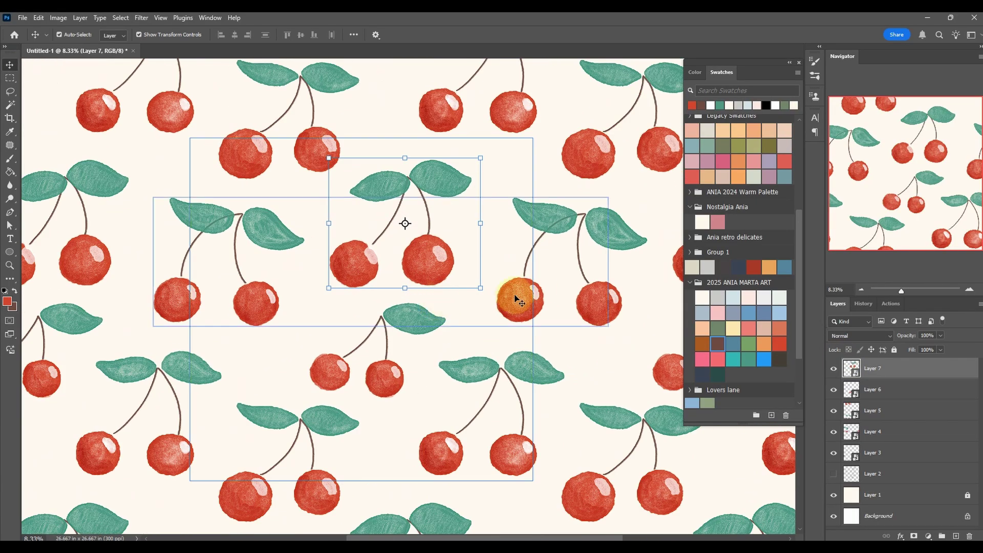
drag(500, 309, 526, 302)
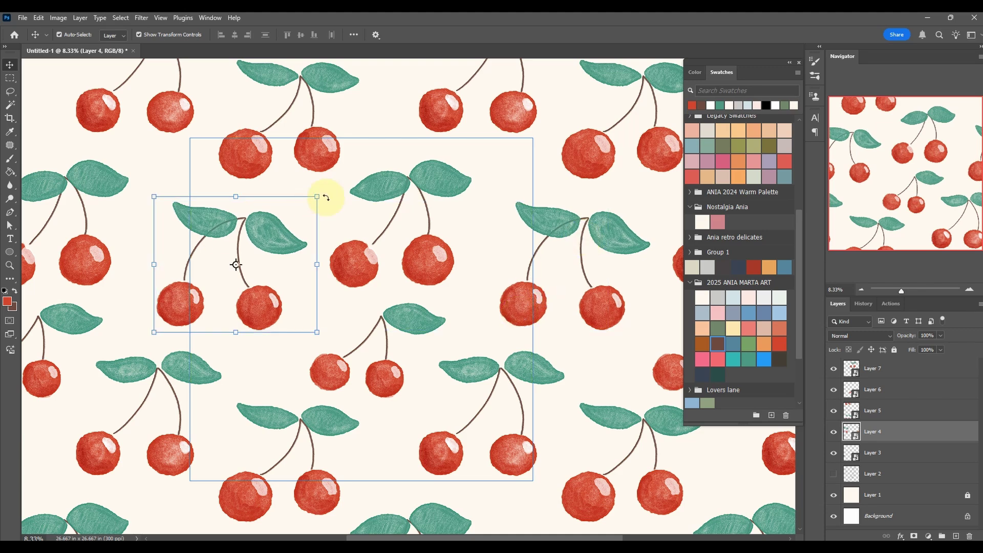
drag(323, 197, 318, 174)
mouse_move(242, 224)
mouse_down()
mouse_move(236, 210)
mouse_move(252, 215)
mouse_up()
click(510, 34)
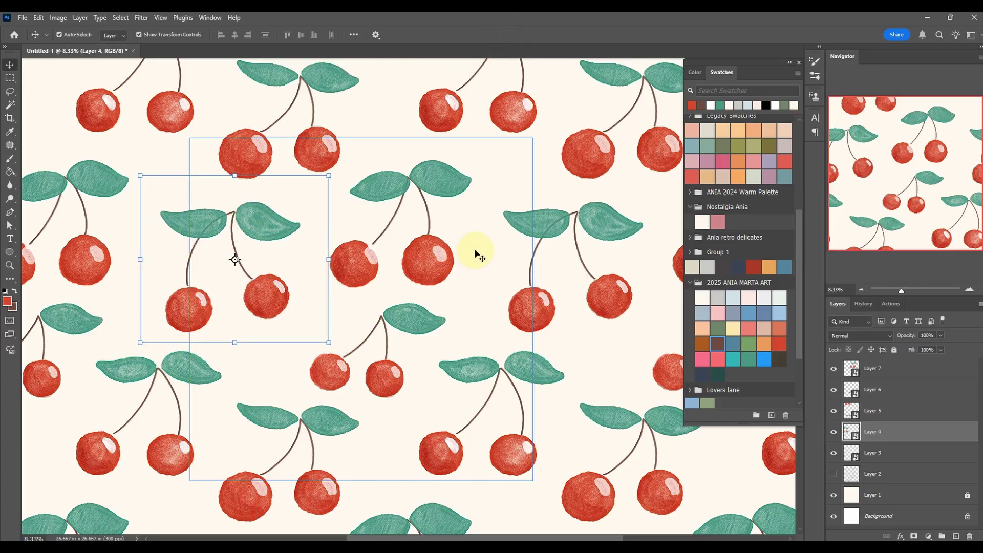
Rotate the Layer 3 cherry motif slightly counterclockwise to vary its direction in the repeat
key(ctrl+minus)
key(ctrl+minus)
key(ctrl+minus)
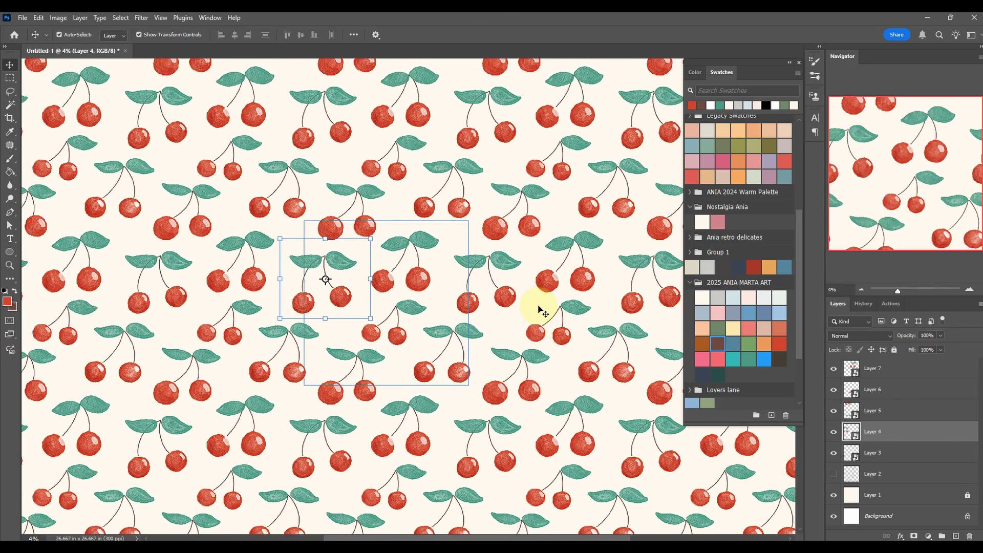
key(ctrl+plus)
key(ctrl+plus)
click(435, 419)
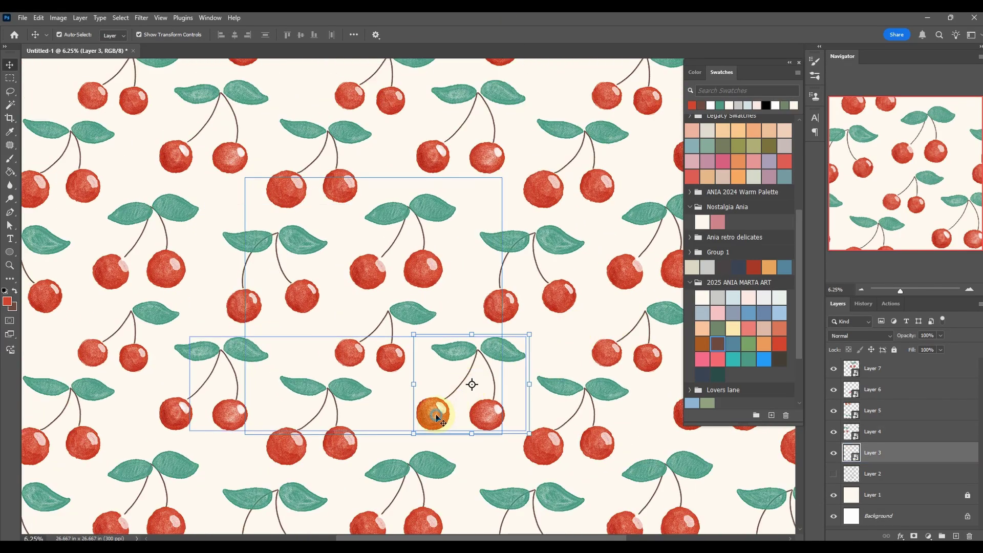
drag(418, 417, 474, 419)
key(ctrl+t)
drag(528, 395, 532, 363)
click(510, 35)
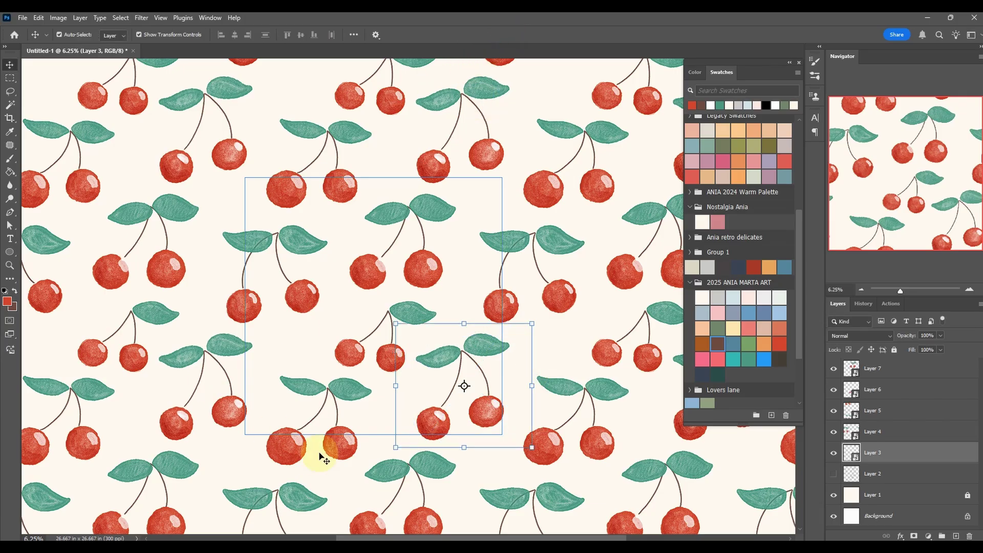
Rotate the Layer 5 cherry motif about 7.6° clockwise
click(349, 450)
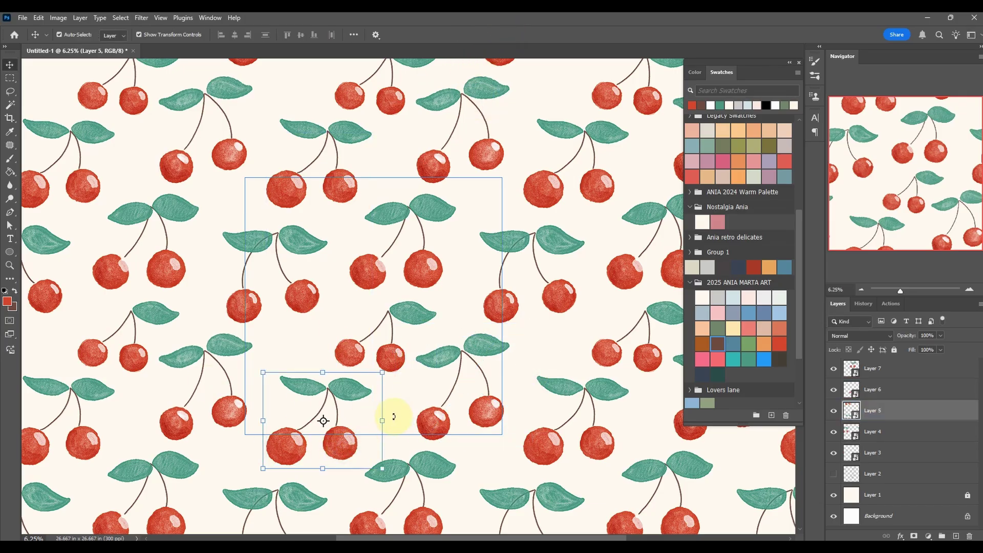
drag(394, 416, 400, 424)
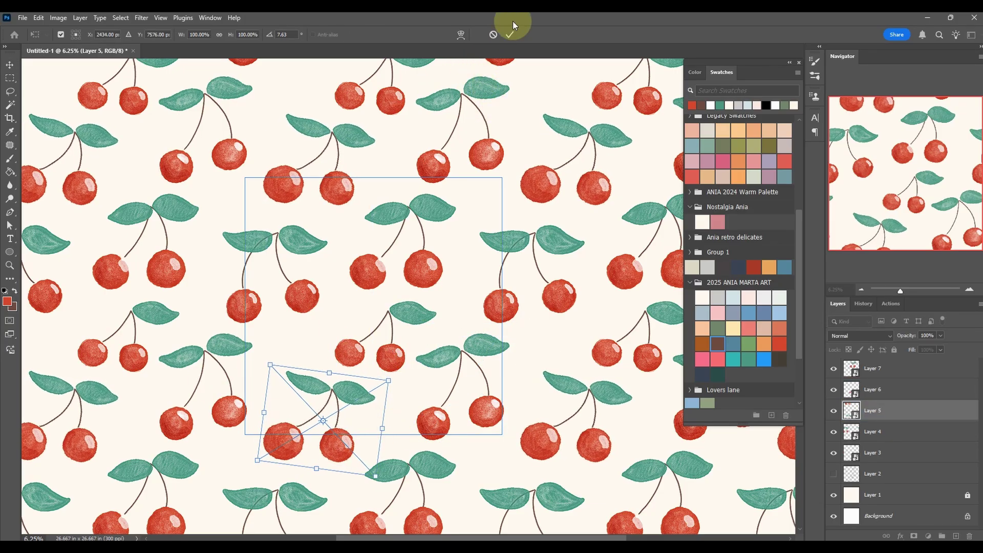
click(510, 35)
Nudge the Layer 3 motif slightly away from the small cherries and fine-tune a neighbouring motif with a free transform
drag(482, 401, 546, 299)
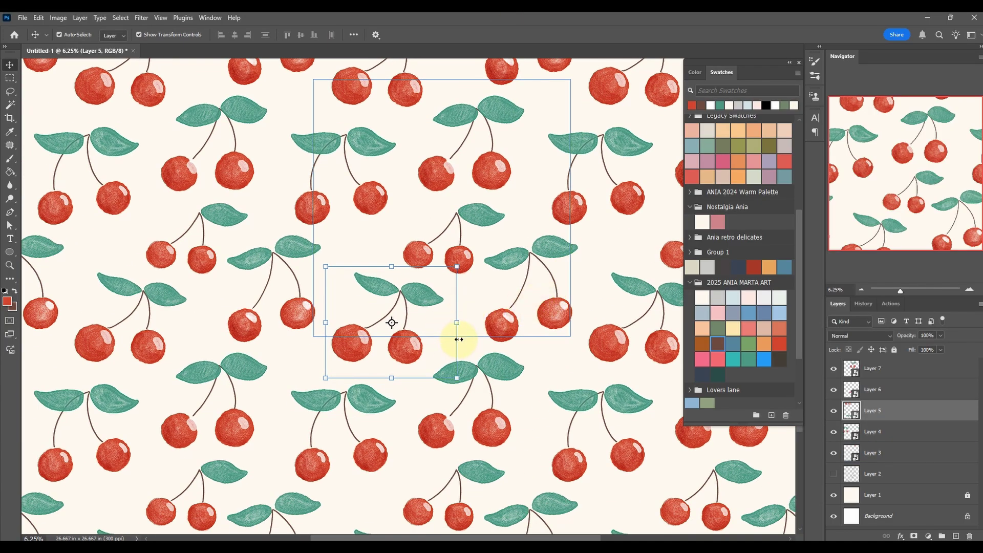
click(500, 321)
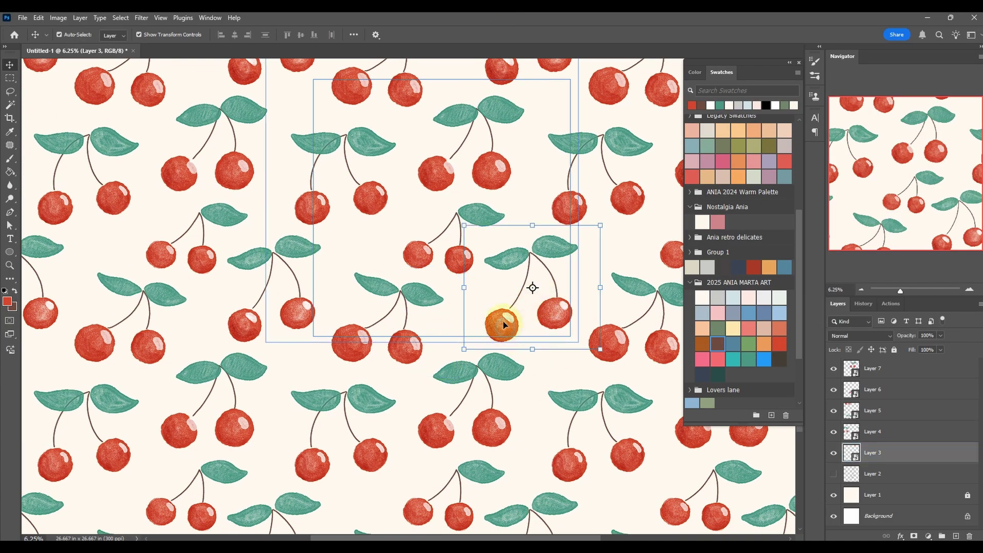
drag(490, 307, 500, 325)
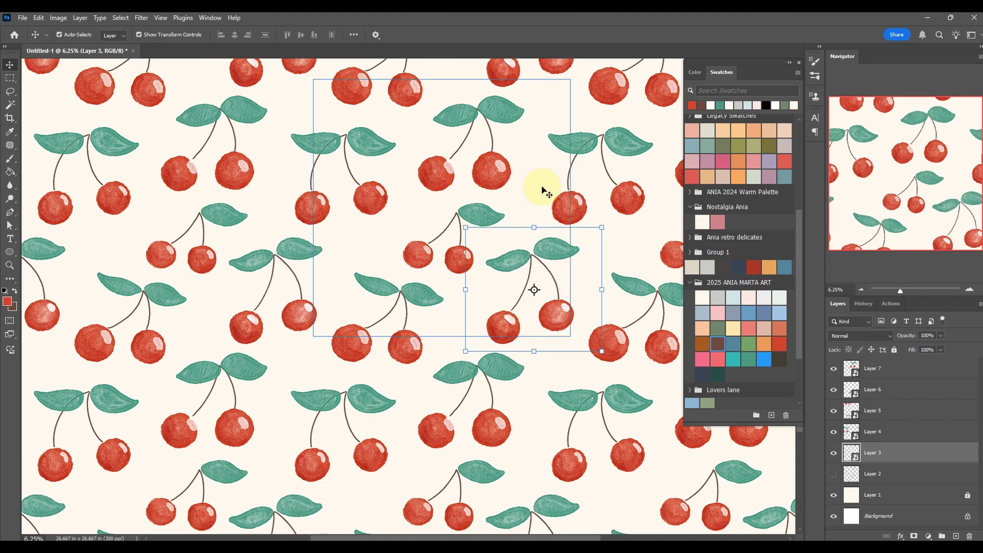
click(625, 232)
key(ctrl+minus)
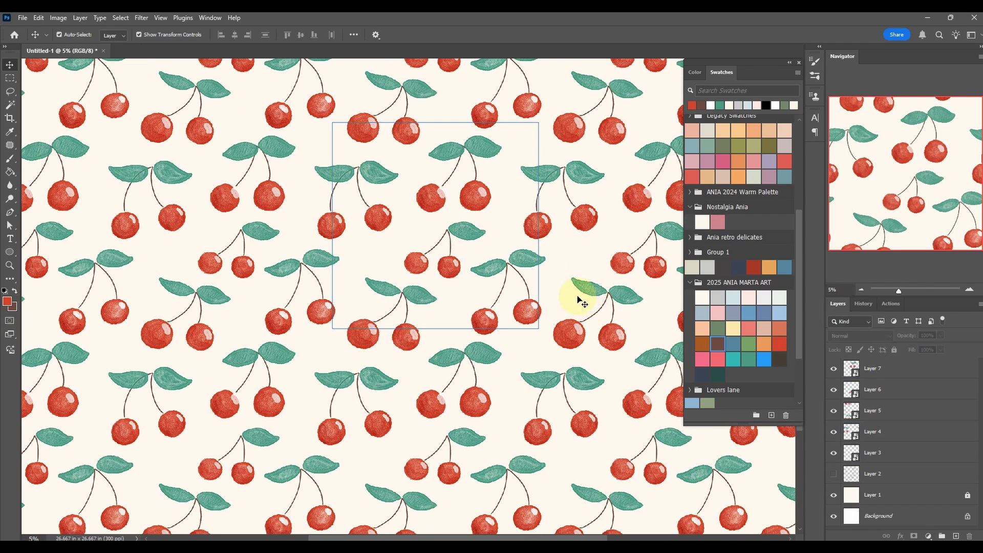
click(399, 303)
key(ctrl+t)
drag(417, 262, 419, 260)
click(510, 34)
click(406, 232)
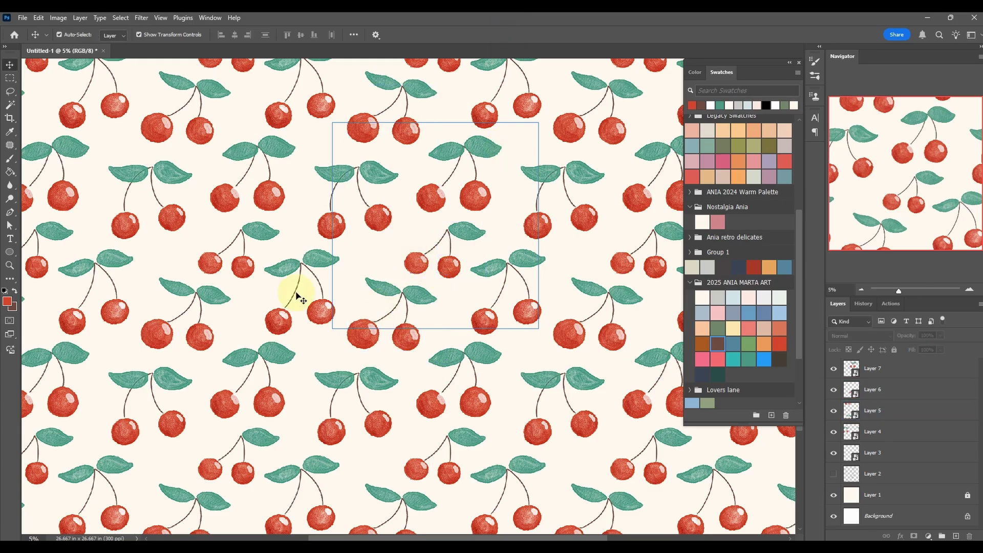
drag(564, 345, 546, 417)
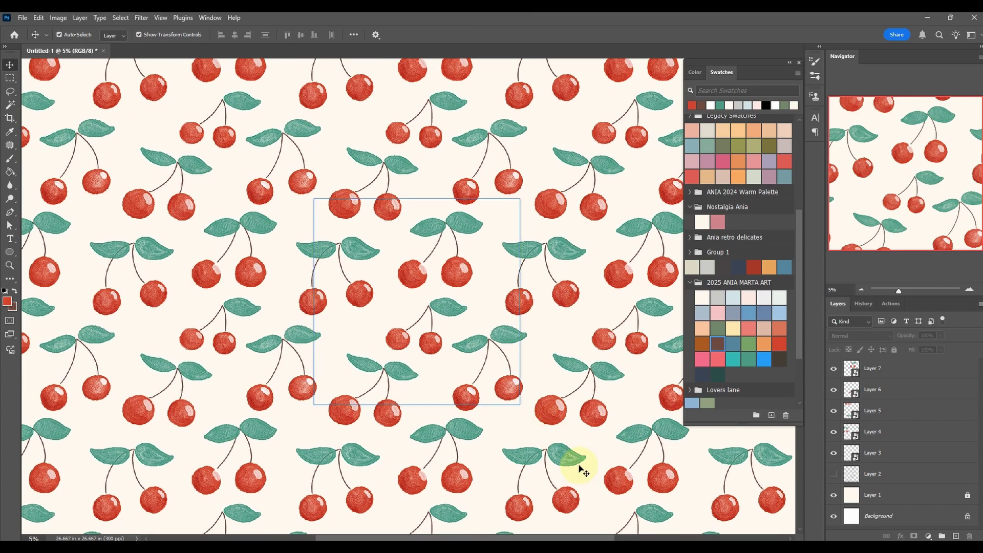
Add a new empty layer above all the cherry motif layers
key(ctrl+plus)
key(ctrl+plus)
click(529, 413)
click(529, 413)
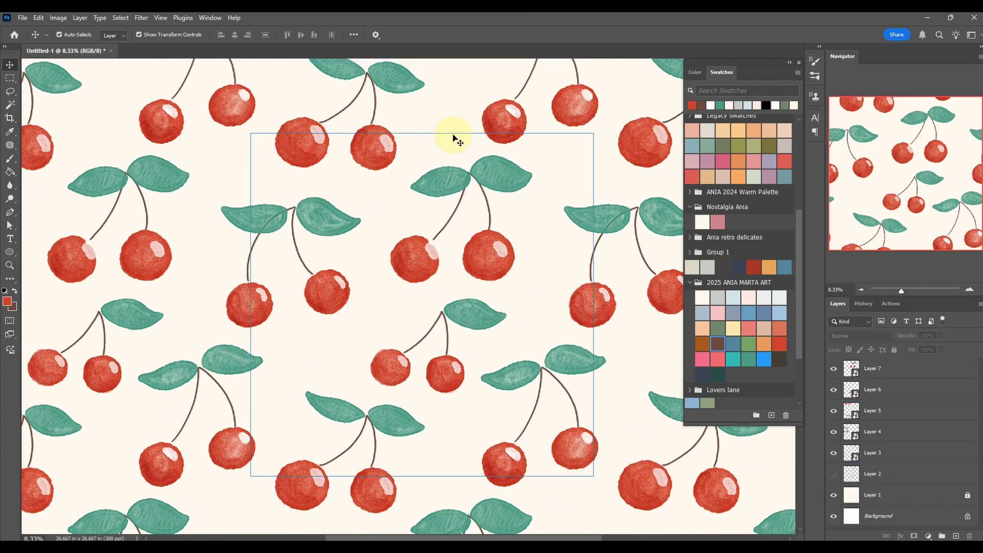
click(320, 213)
click(384, 223)
click(914, 493)
click(956, 536)
click(957, 536)
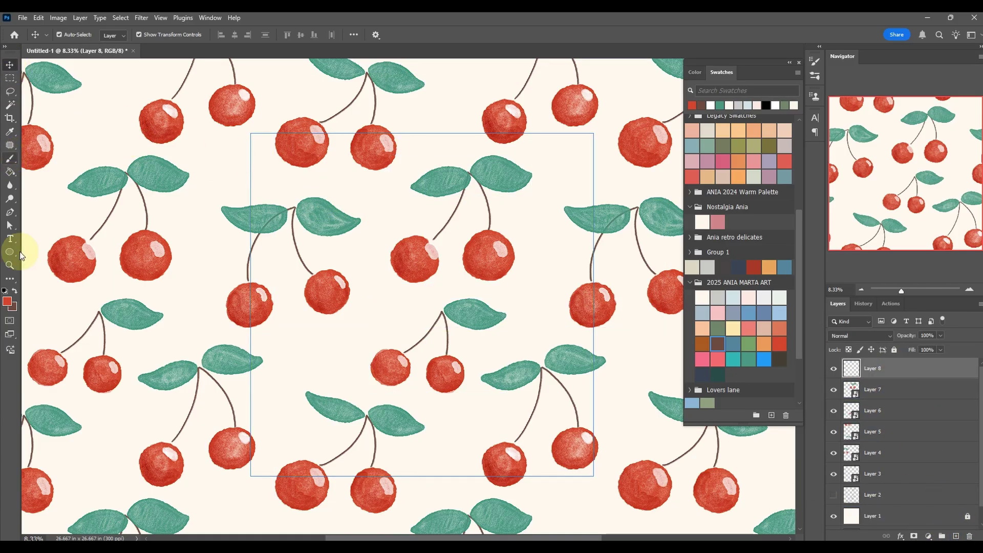
Set the foreground colour to the light blue swatch in the 2025 ANIA MARTA ART group and ready the watercolor opaque brush
click(717, 342)
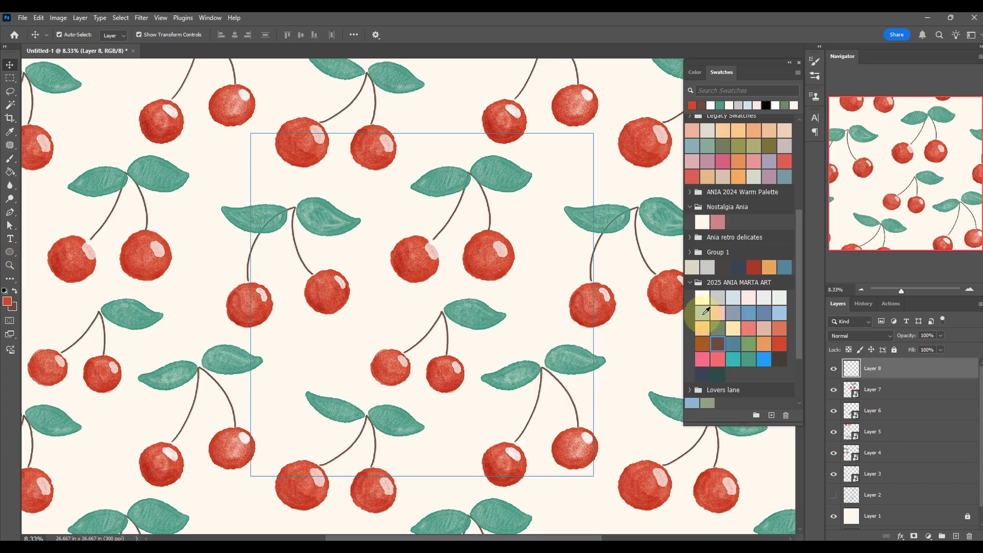
click(780, 311)
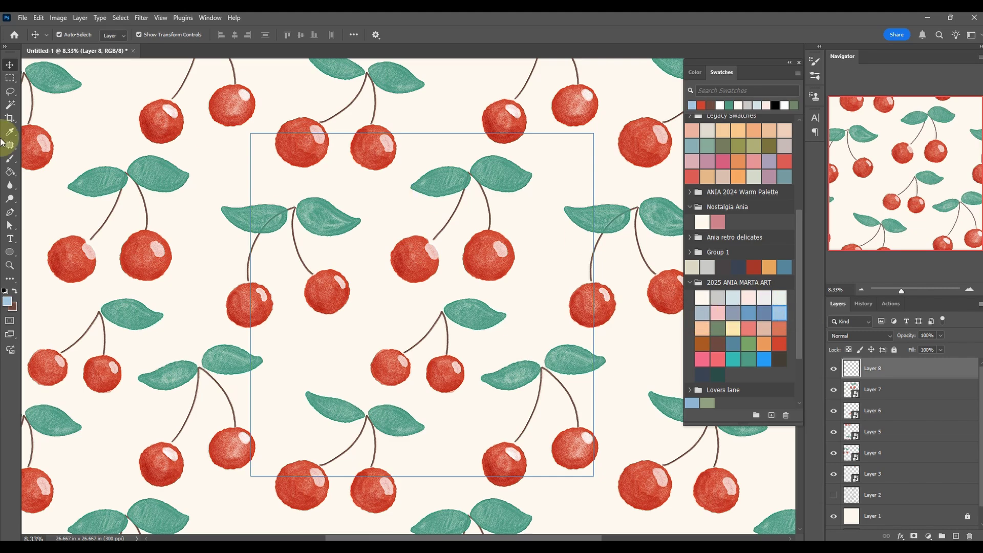
click(10, 159)
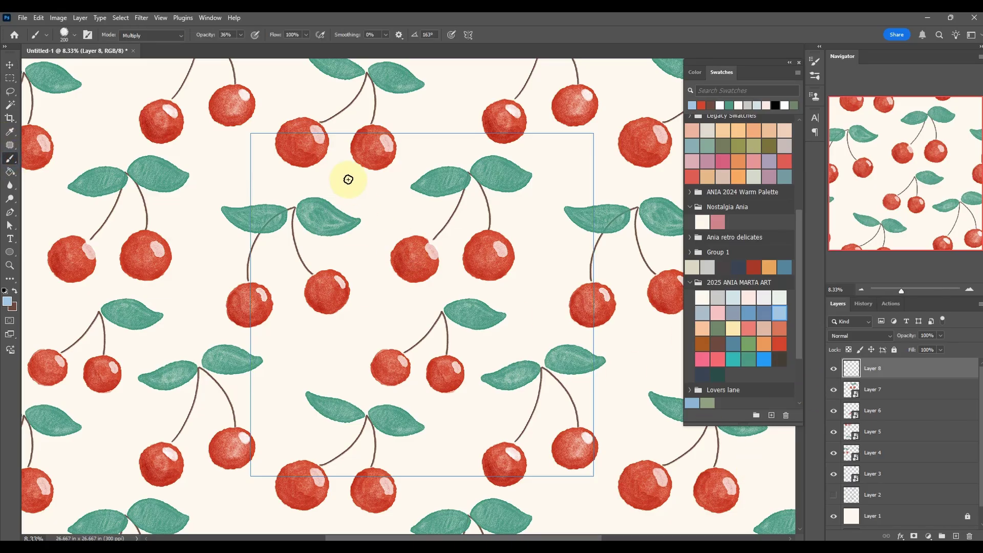
click(74, 36)
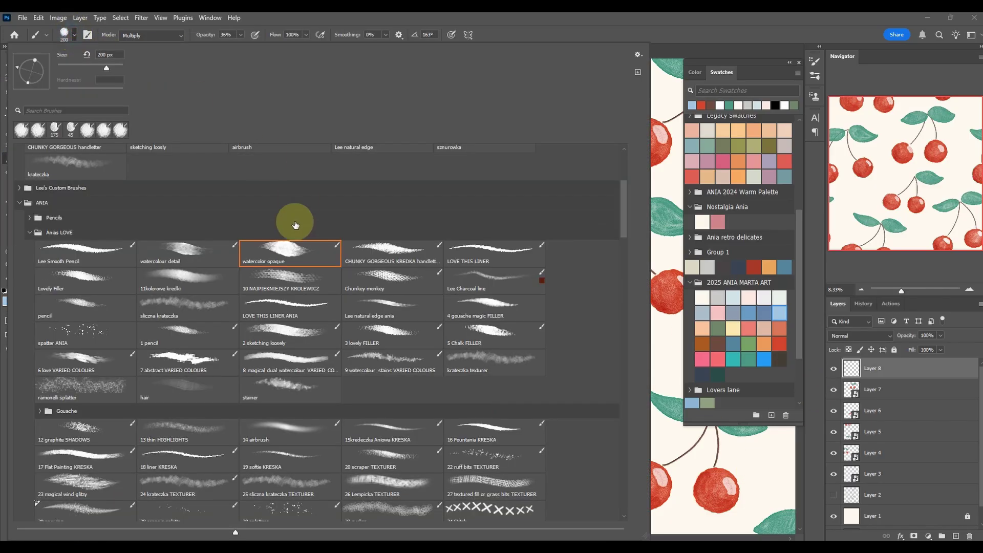
click(539, 29)
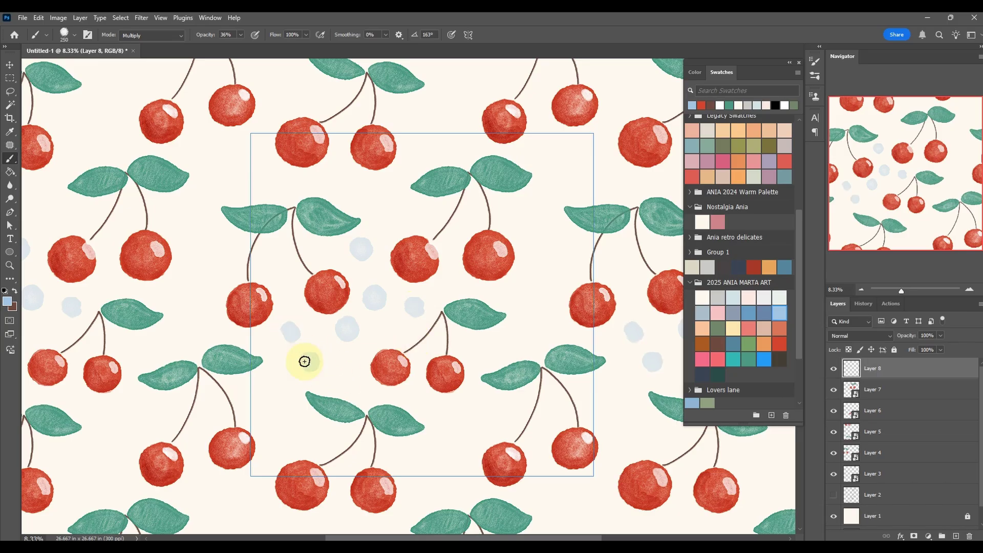
Undo the large trial dots and scatter light blue dots with a 150 px brush in the gaps between cherry motifs on Layer 8
key(ctrl+z)
key(ctrl+z)
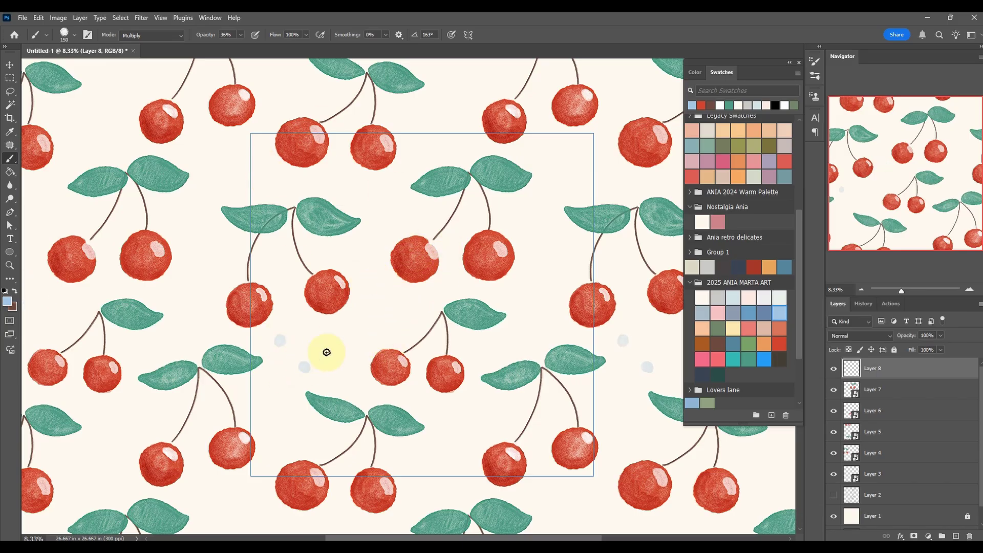
click(433, 126)
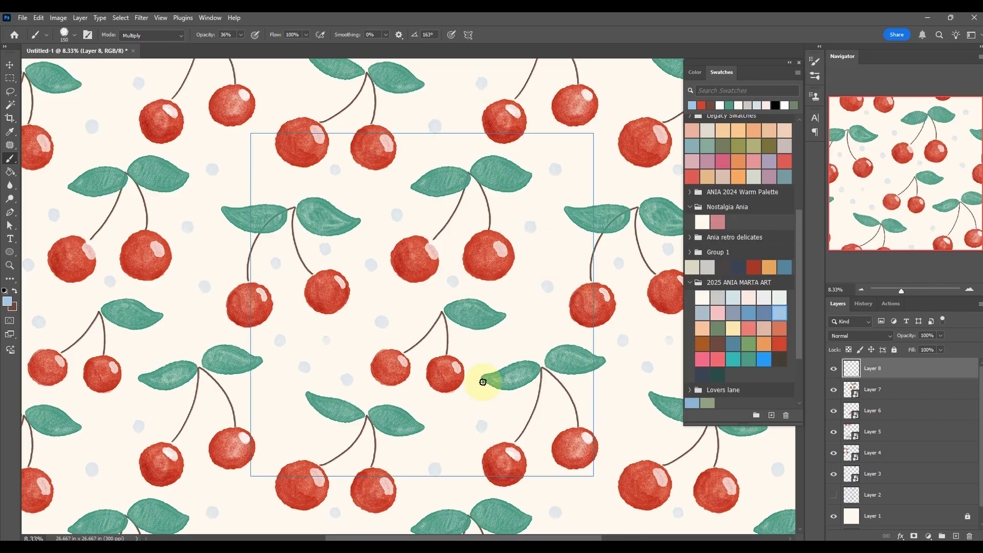
click(494, 349)
click(450, 410)
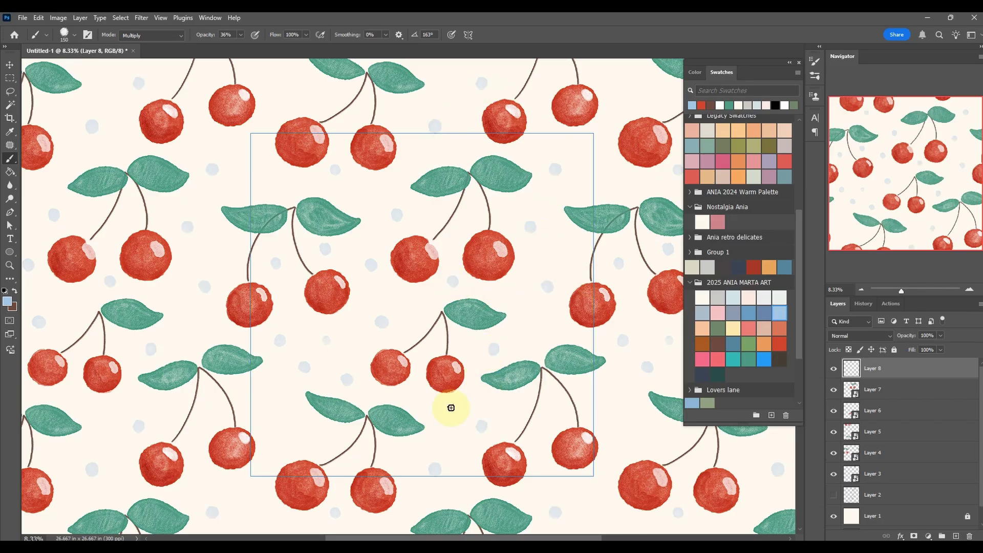
click(604, 393)
click(555, 418)
click(591, 500)
click(643, 434)
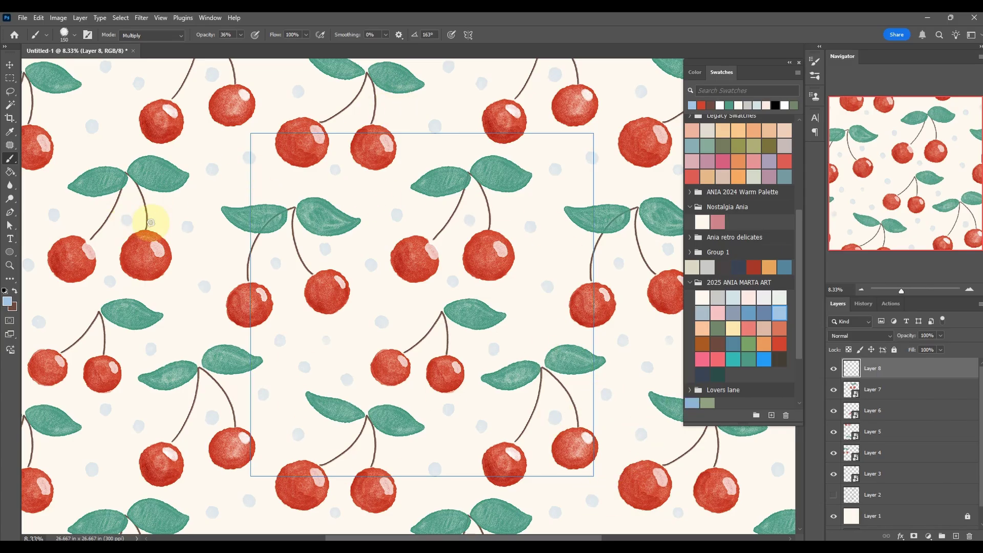
Add two more light blue dots in the gap between the large cherry and the leaf pair below it, near the tile border
mouse_move(553, 418)
mouse_down()
mouse_move(575, 283)
mouse_move(602, 225)
mouse_up()
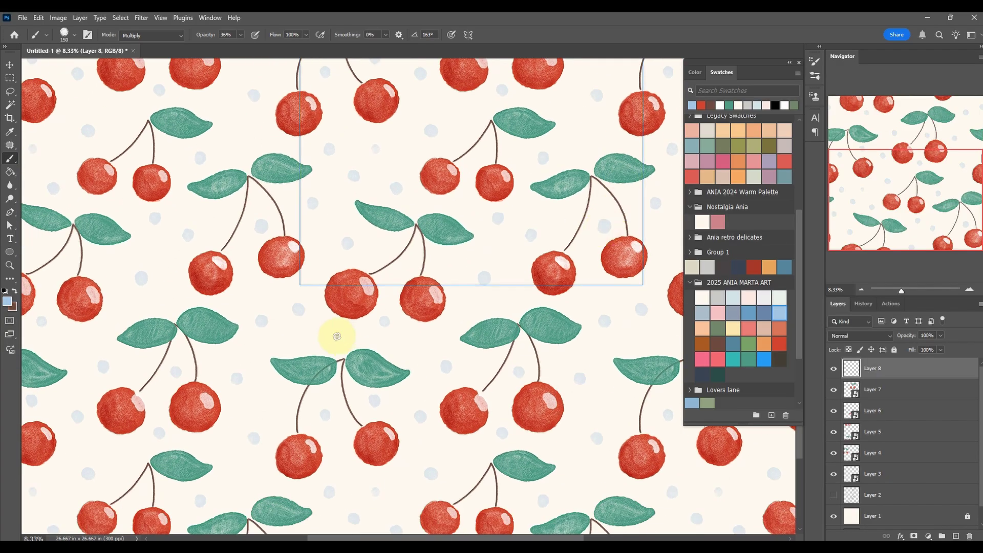
click(336, 338)
click(292, 339)
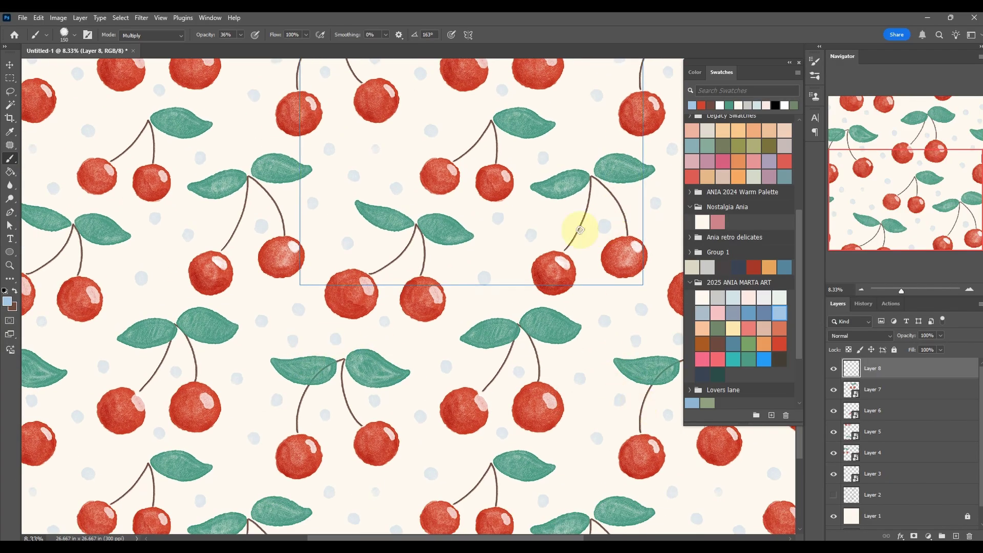
drag(594, 228, 526, 454)
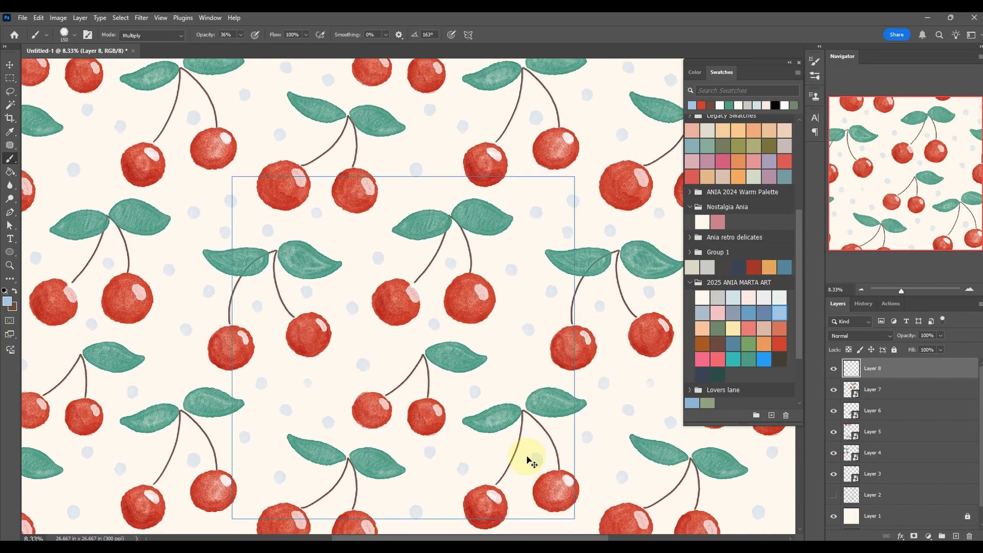
key(ctrl+minus)
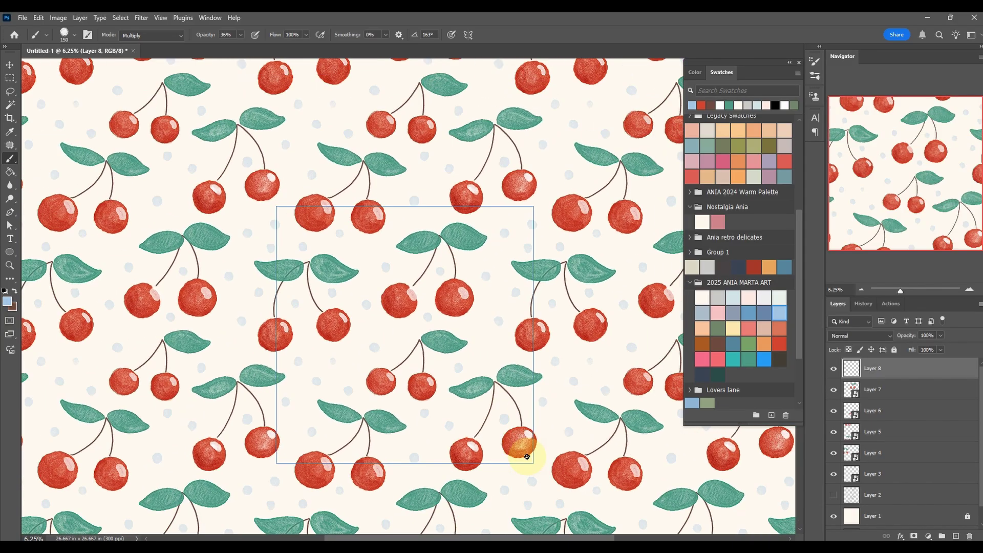
key(ctrl+plus)
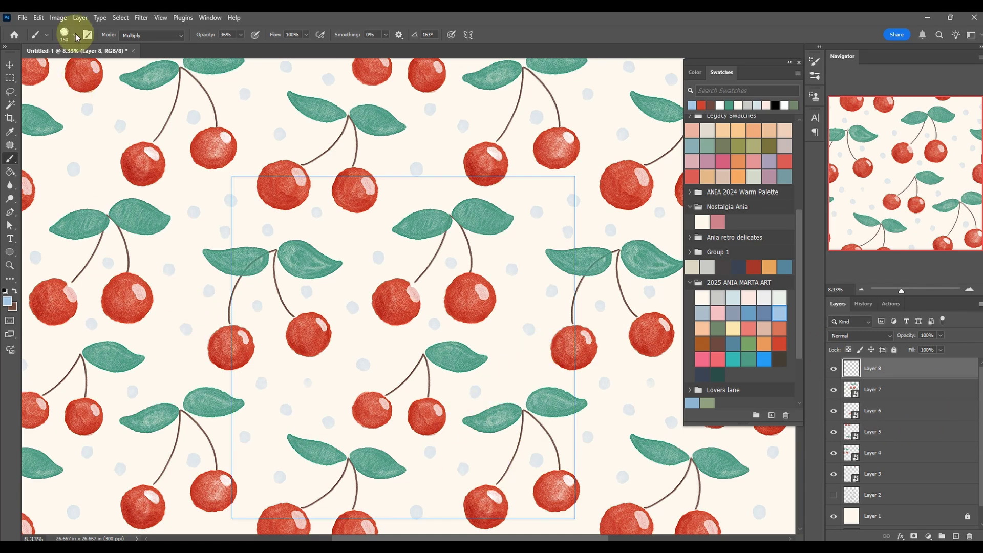
Flatten the image into a single background layer, discarding the hidden layer
click(80, 17)
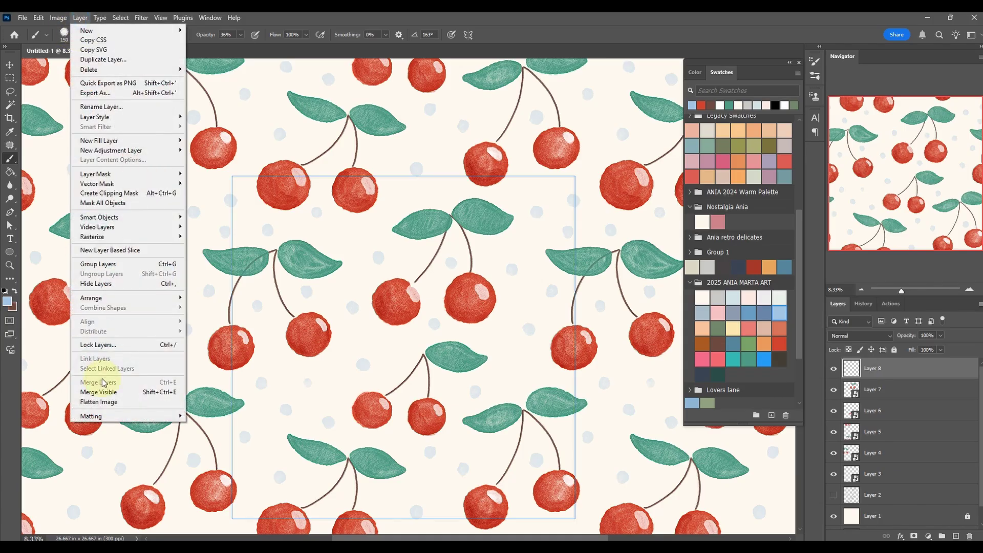
click(110, 404)
click(454, 213)
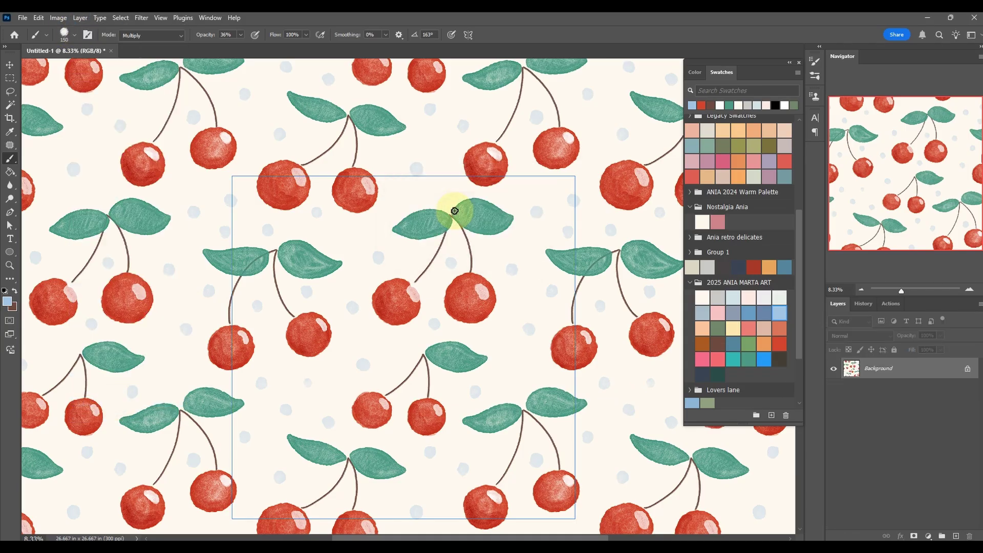
Turn off Pattern Preview so only the single repeat tile is displayed
click(189, 17)
click(189, 17)
click(160, 18)
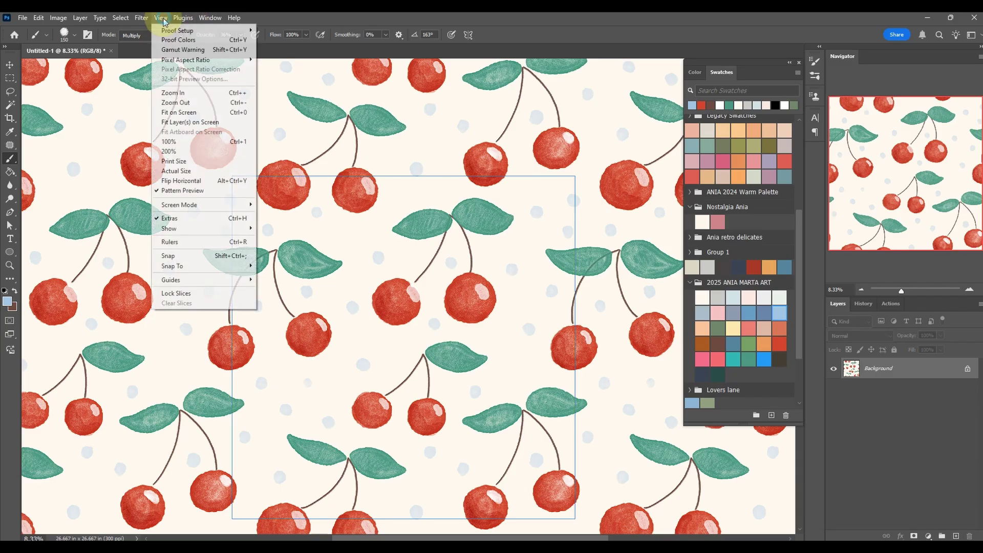
click(201, 192)
drag(559, 447, 548, 392)
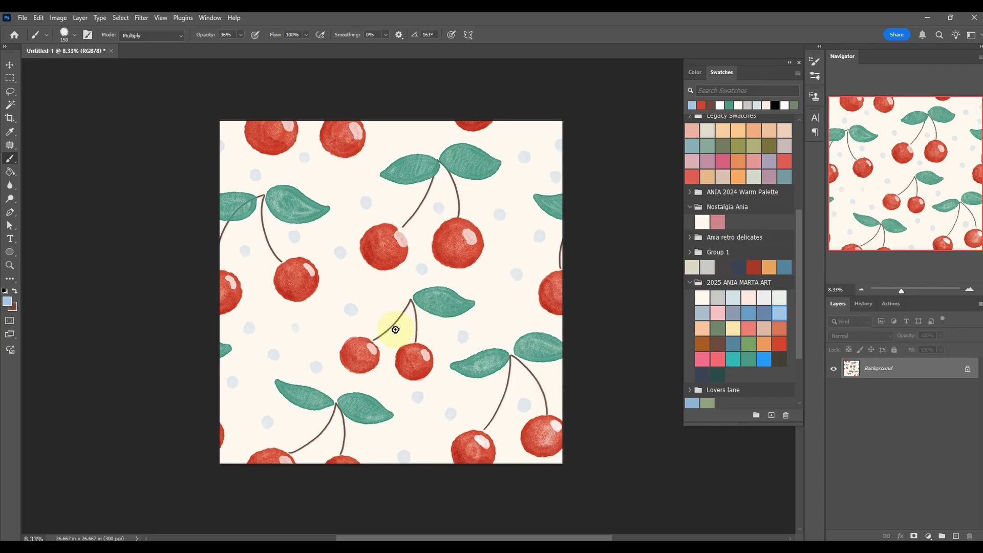